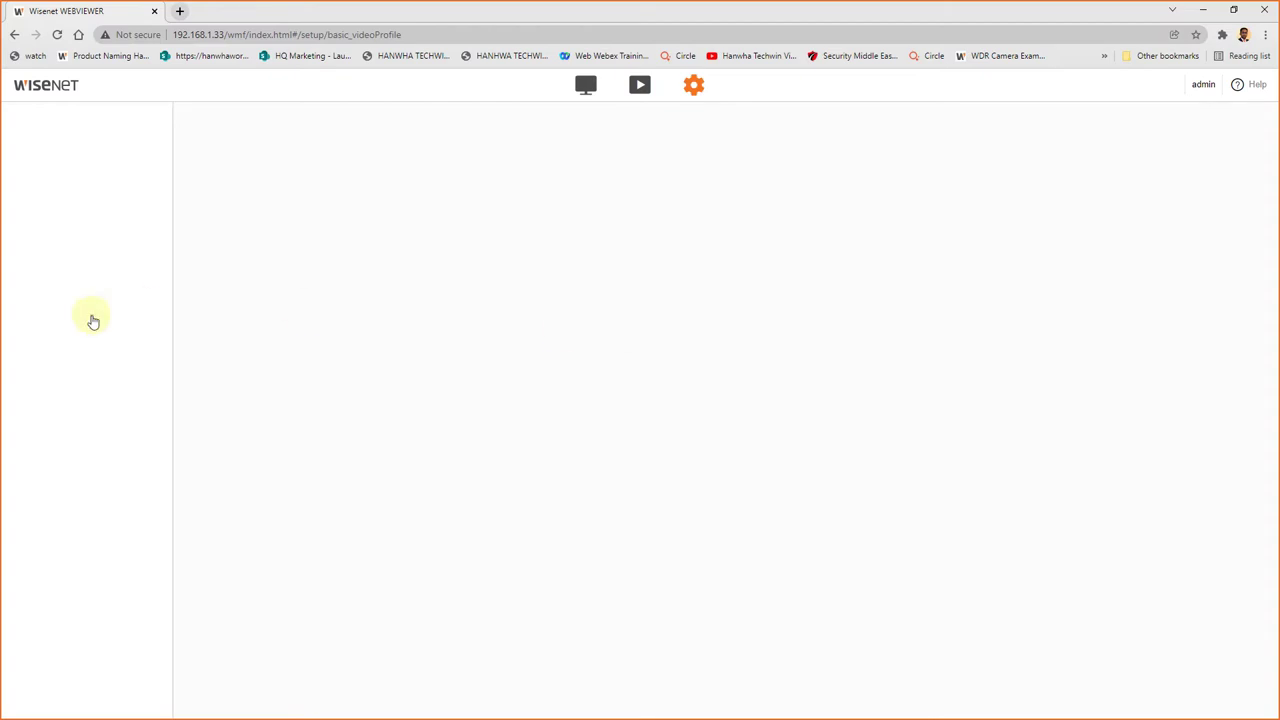
Step: Open the camera's Focus setup page and zoom the lens out to its widest view in steps of 100
{"action": "left_click", "coordinate": [101, 276]}
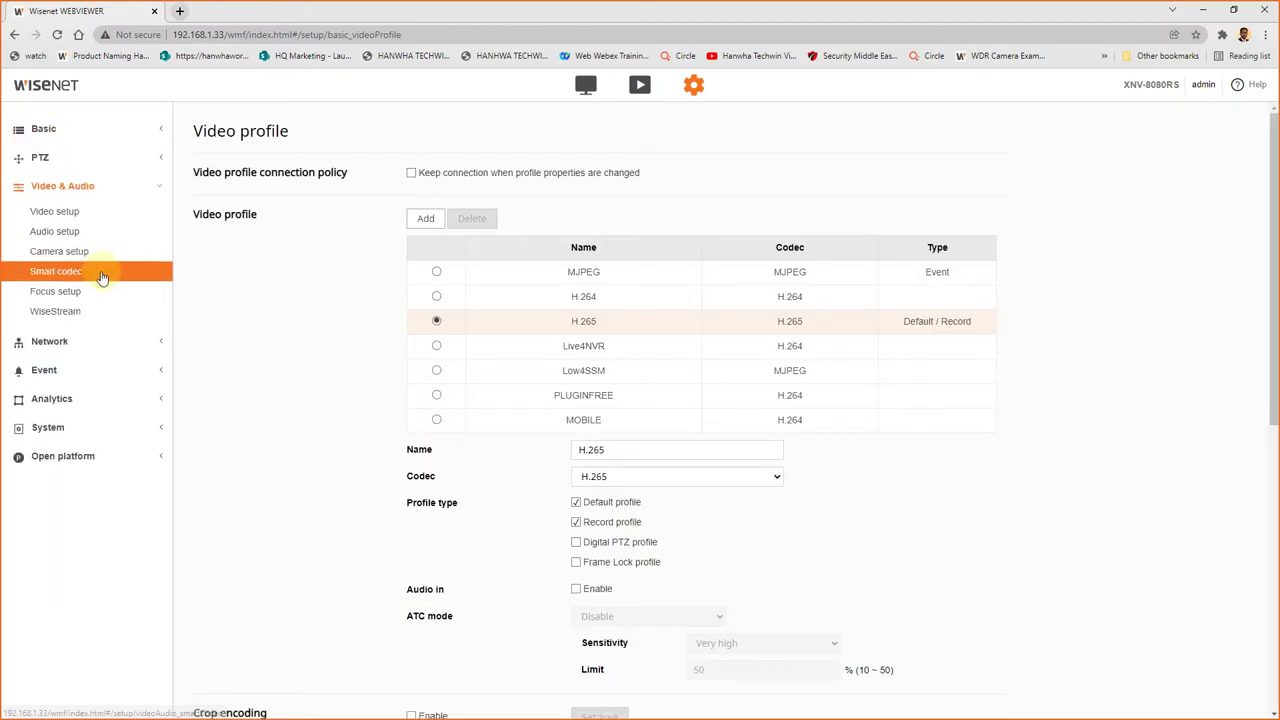
{"action": "left_click", "coordinate": [105, 293]}
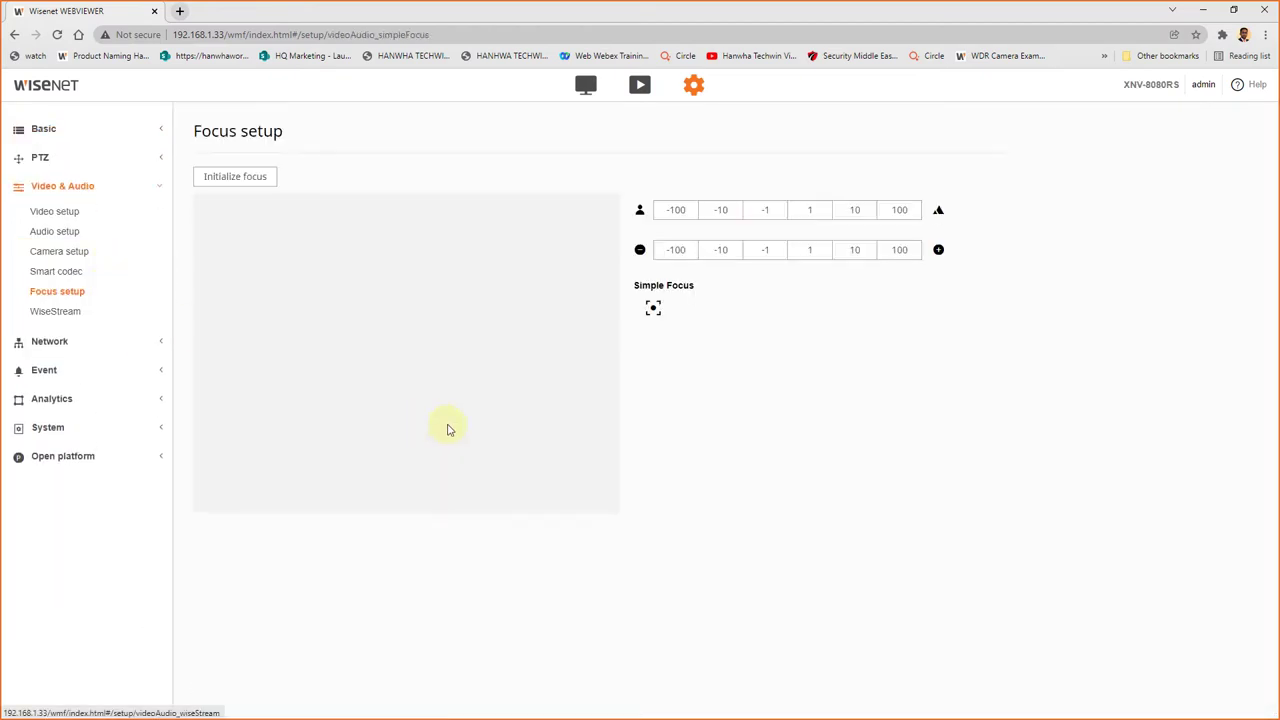
{"action": "left_click", "coordinate": [676, 256]}
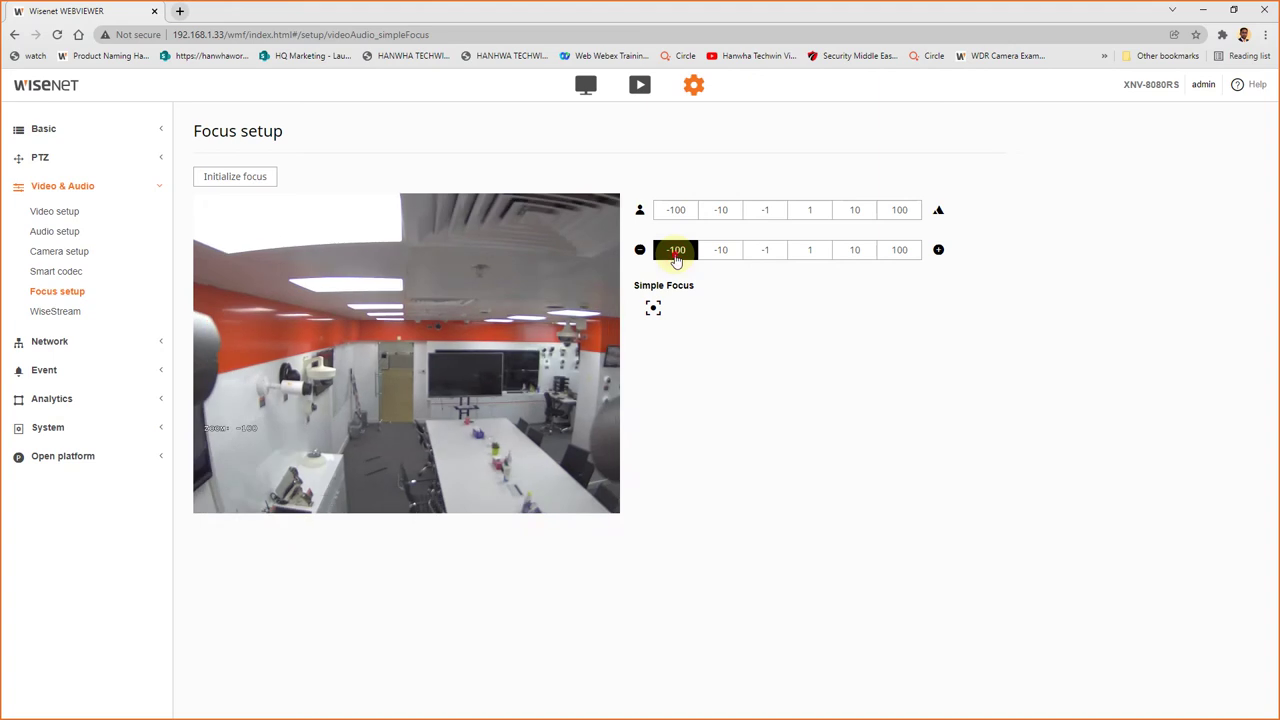
{"action": "left_click", "coordinate": [676, 256]}
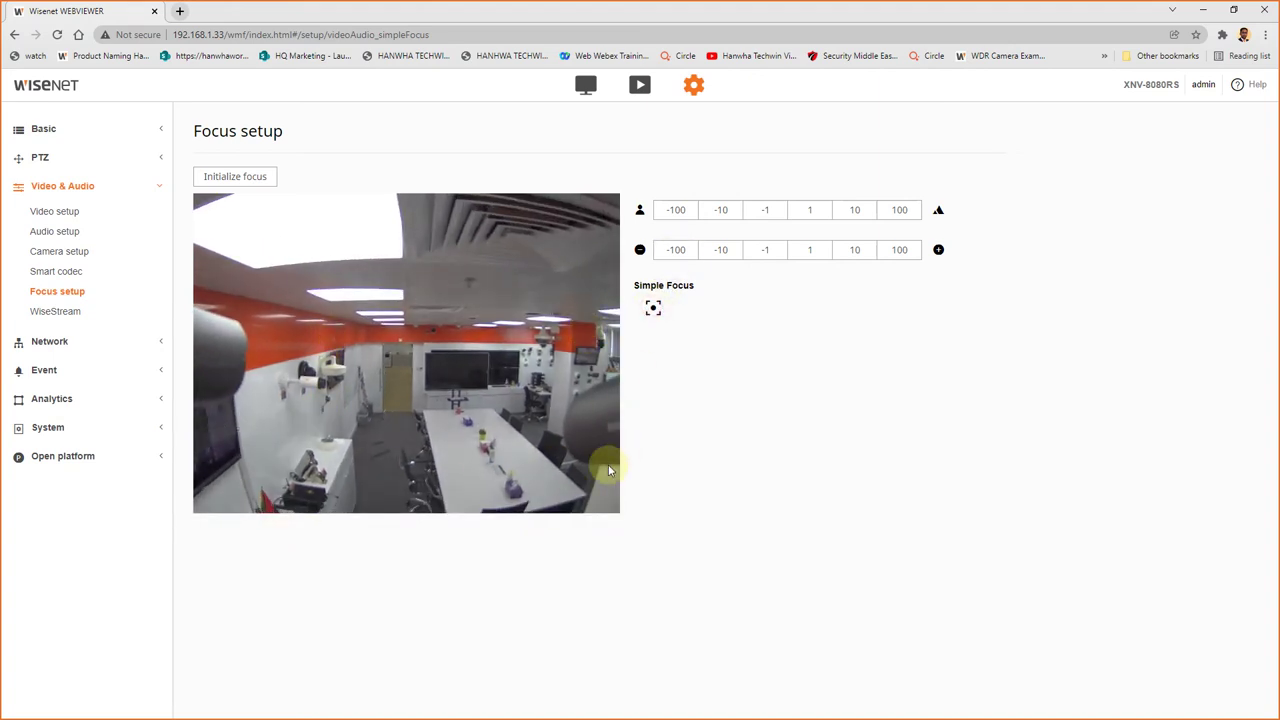
Step: Zoom the lens in to its narrowest view in repeated steps of 100
{"action": "left_click", "coordinate": [902, 251]}
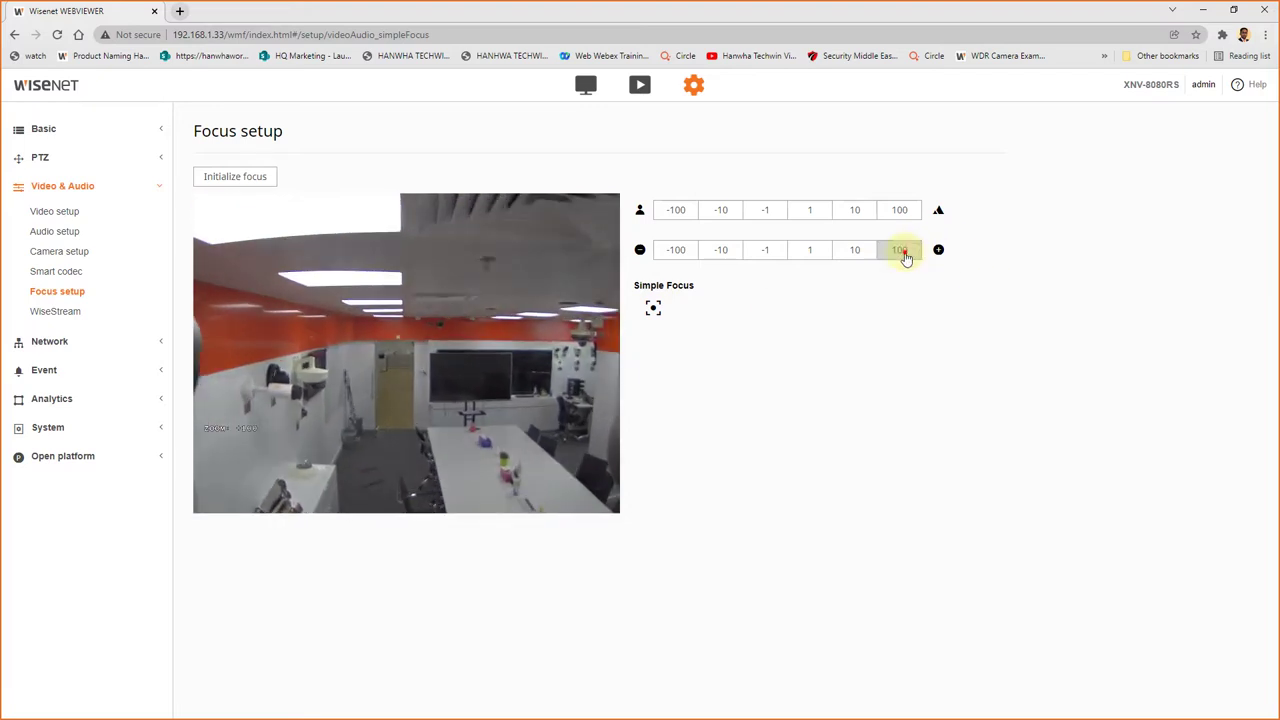
{"action": "left_click", "coordinate": [902, 251]}
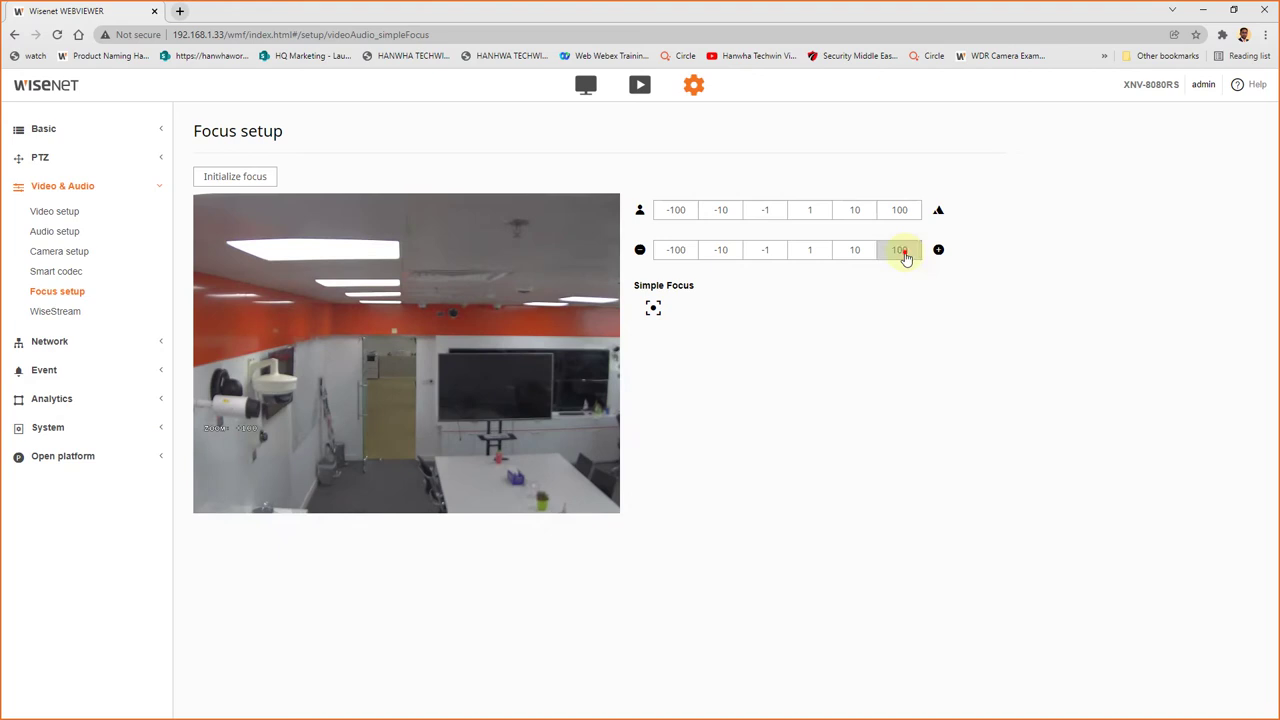
{"action": "left_click", "coordinate": [902, 251]}
{"action": "left_click", "coordinate": [902, 251]}
{"action": "left_click", "coordinate": [903, 254]}
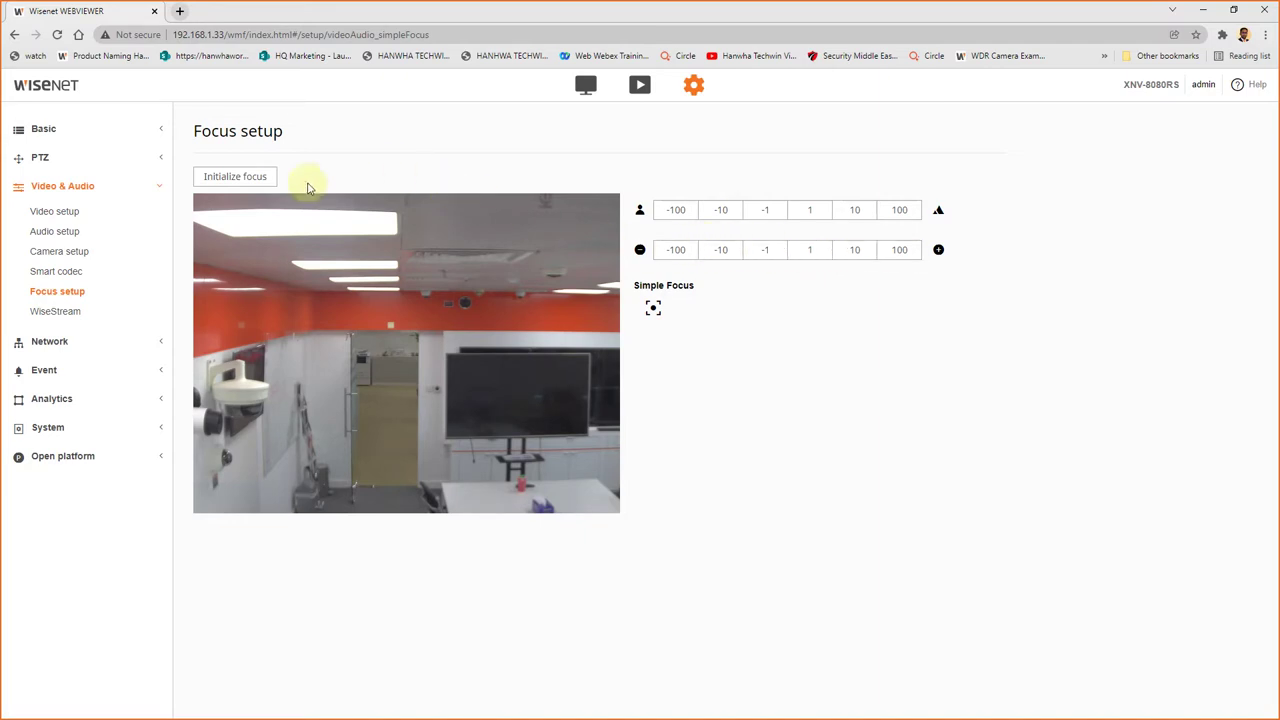
Step: Initialize the focus, wait for the wide view, and zoom back in on the room with five steps of 100
{"action": "left_click", "coordinate": [230, 175]}
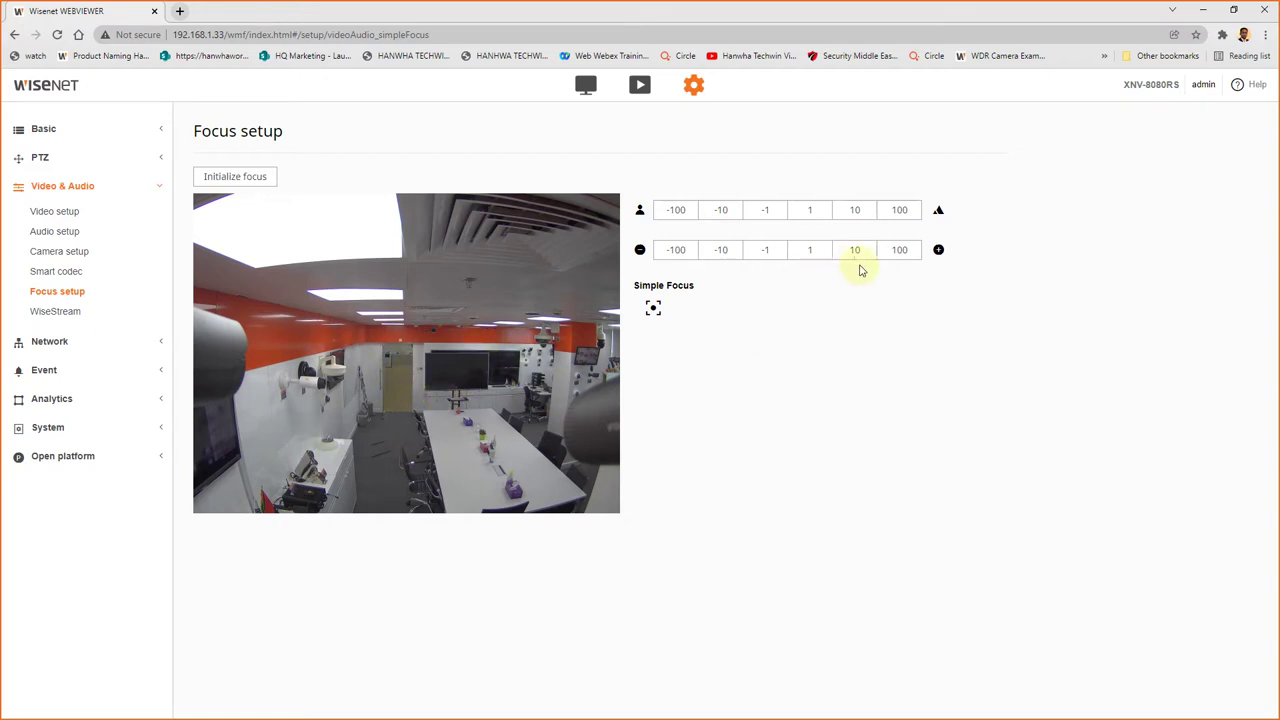
{"action": "left_click", "coordinate": [905, 255]}
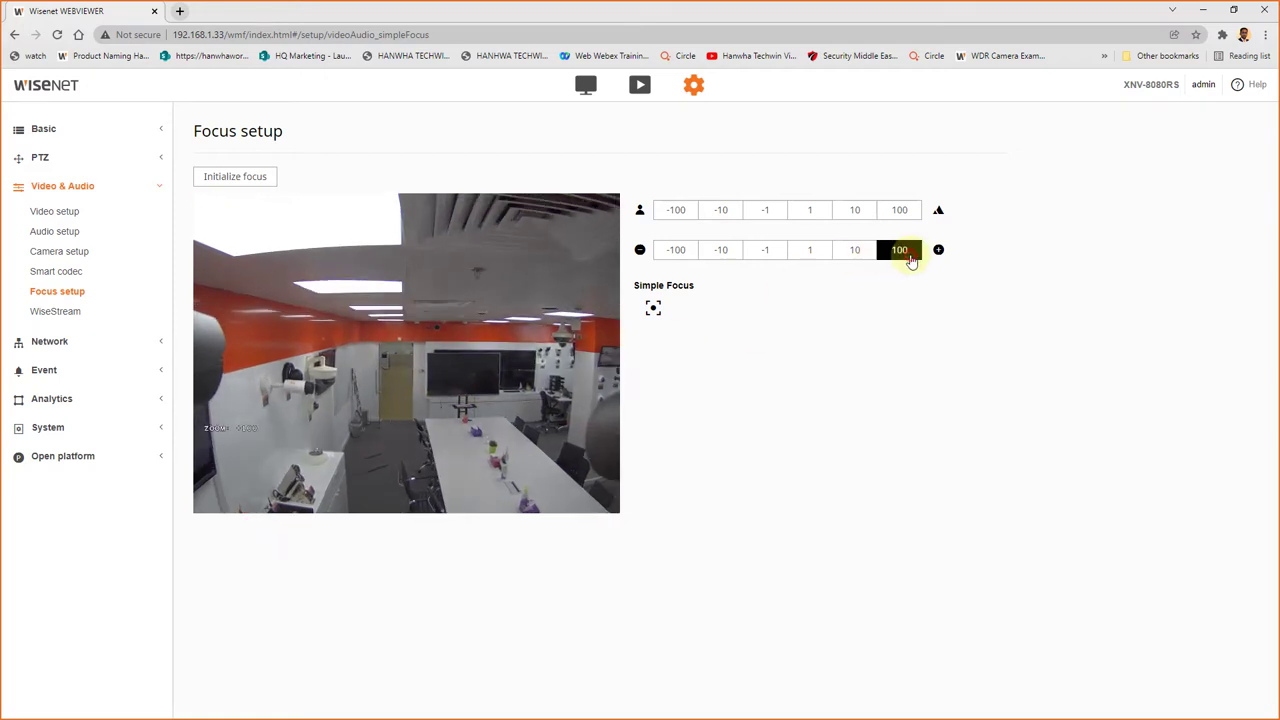
{"action": "left_click", "coordinate": [911, 260]}
{"action": "left_click", "coordinate": [911, 260]}
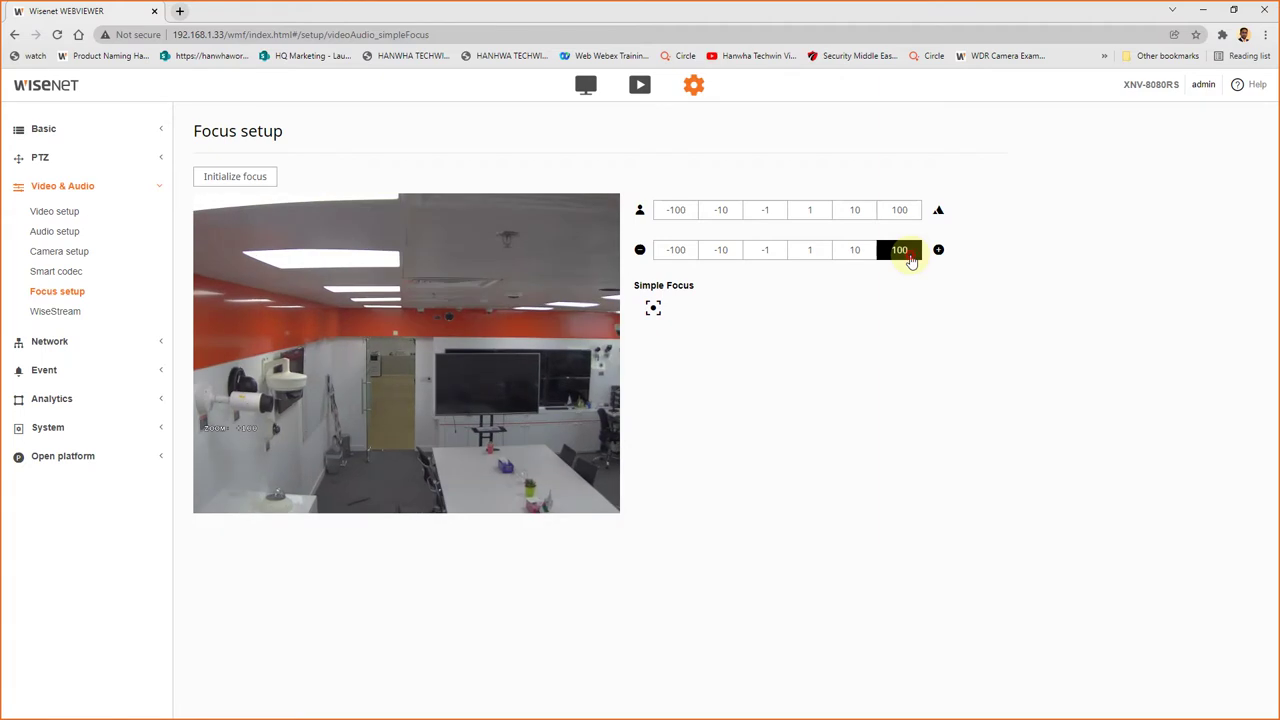
{"action": "left_click", "coordinate": [911, 260]}
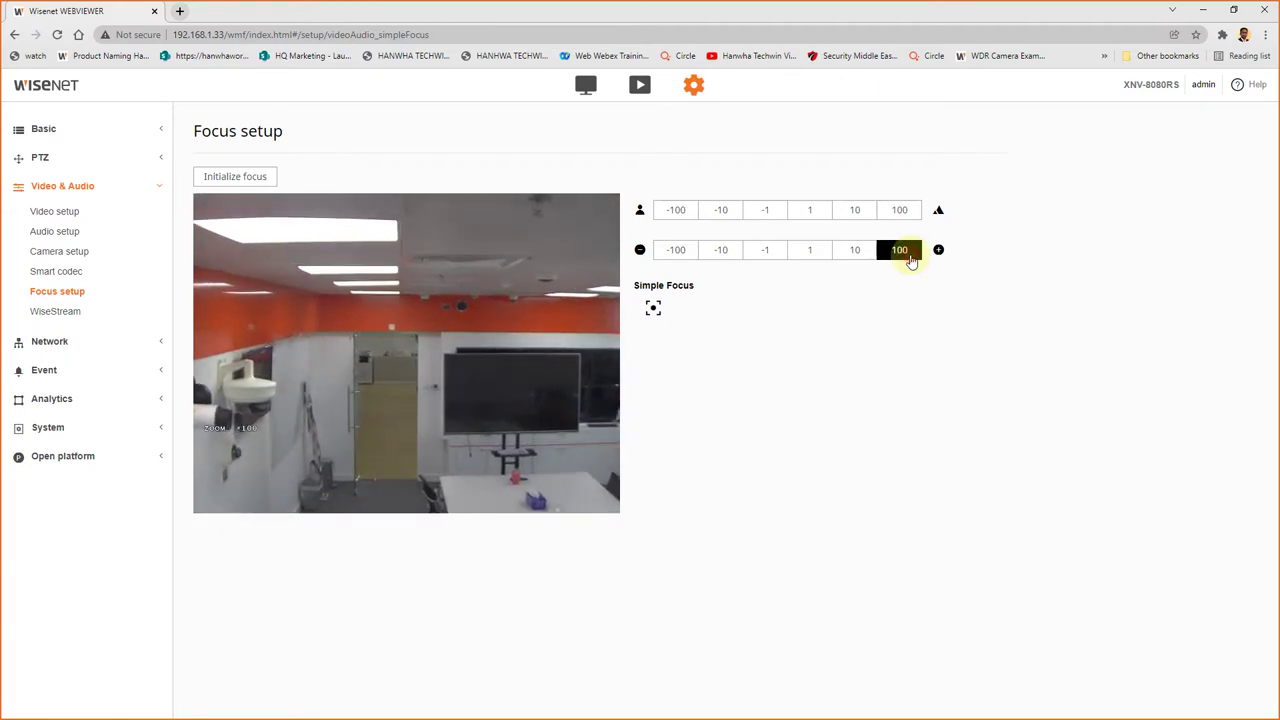
{"action": "left_click", "coordinate": [911, 260]}
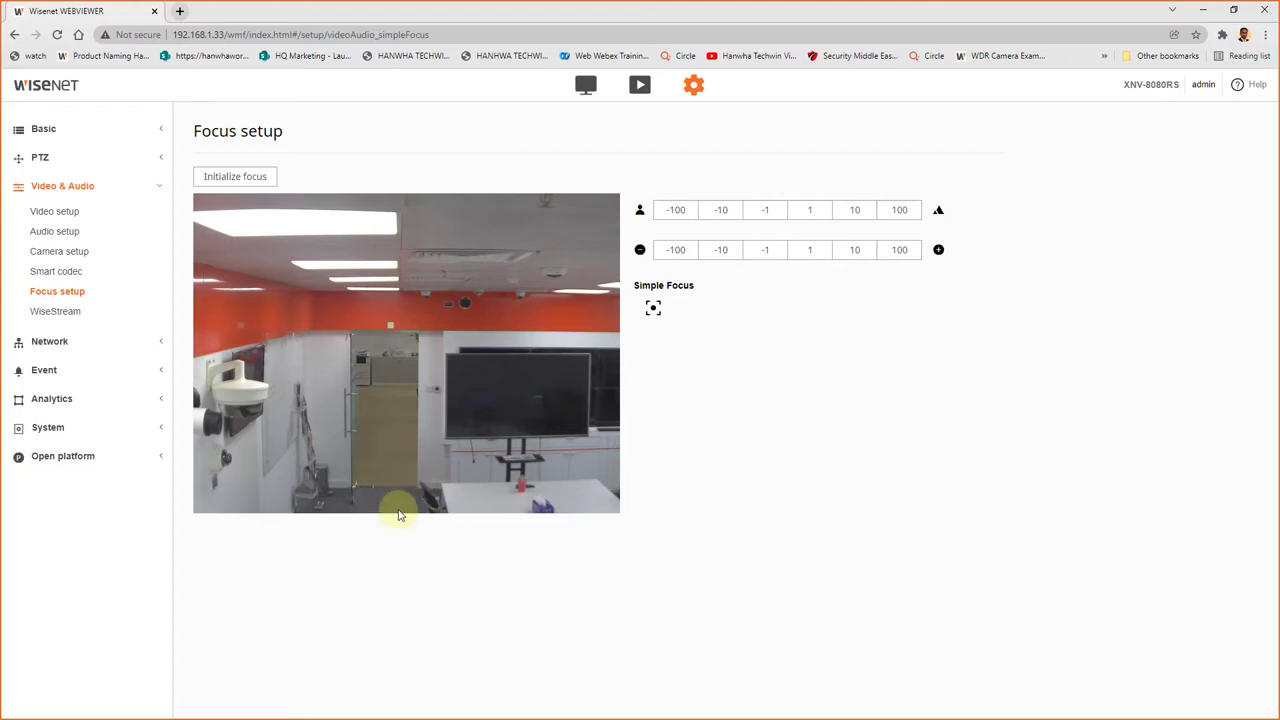
Step: Initialize the focus again and compare zoom levels in steps of 100 in both directions, ending fully zoomed in
{"action": "left_click", "coordinate": [244, 177]}
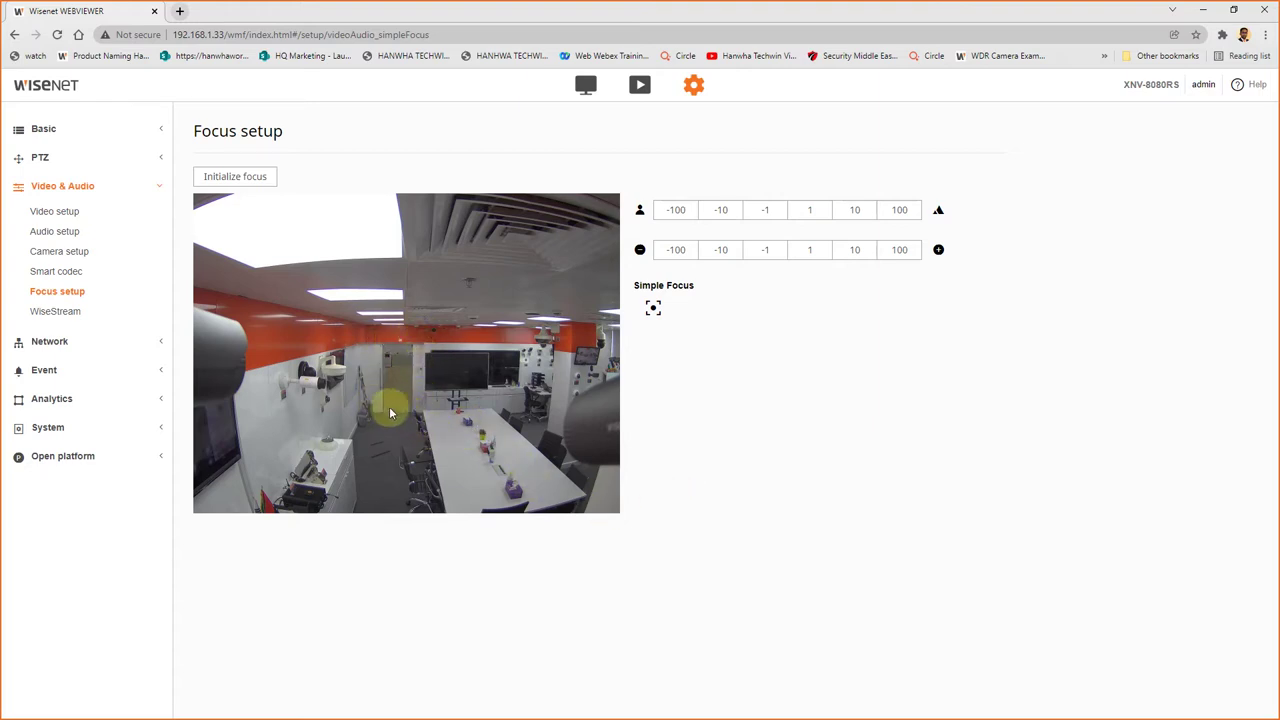
{"action": "left_click", "coordinate": [887, 254]}
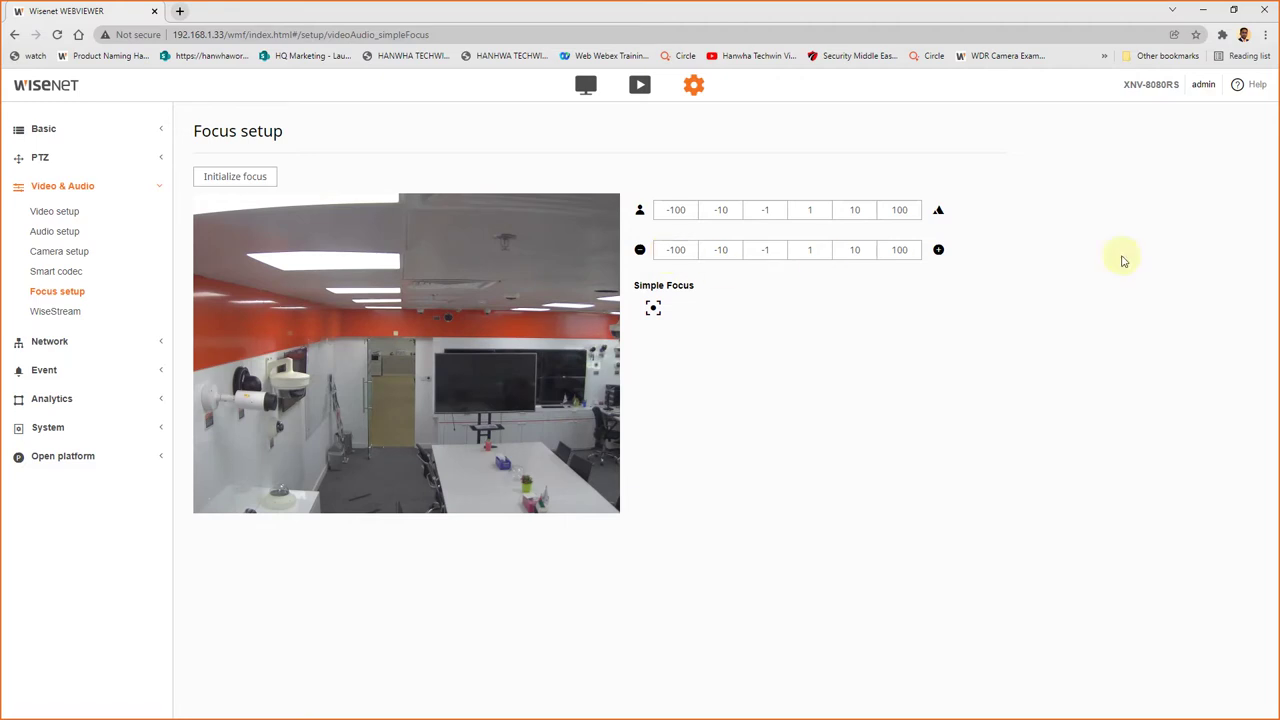
{"action": "left_click", "coordinate": [897, 251]}
{"action": "left_click", "coordinate": [676, 250]}
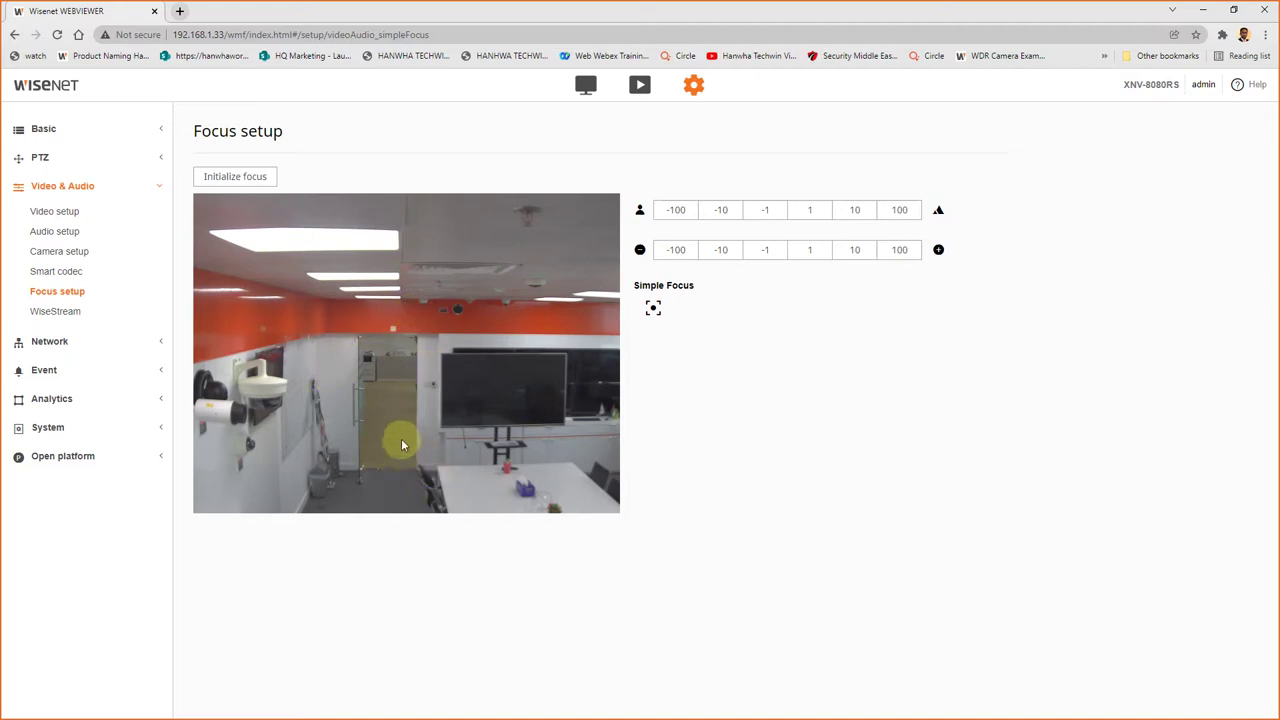
{"action": "left_click", "coordinate": [903, 251]}
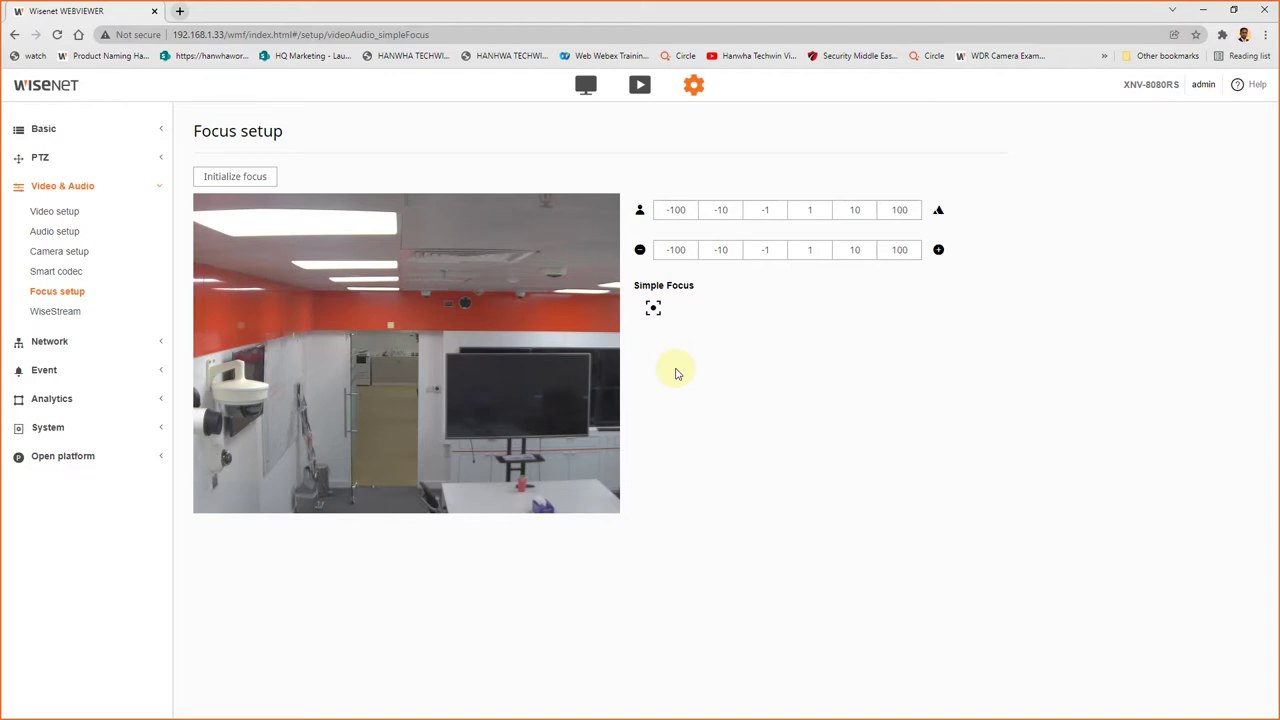
{"action": "left_click", "coordinate": [902, 252]}
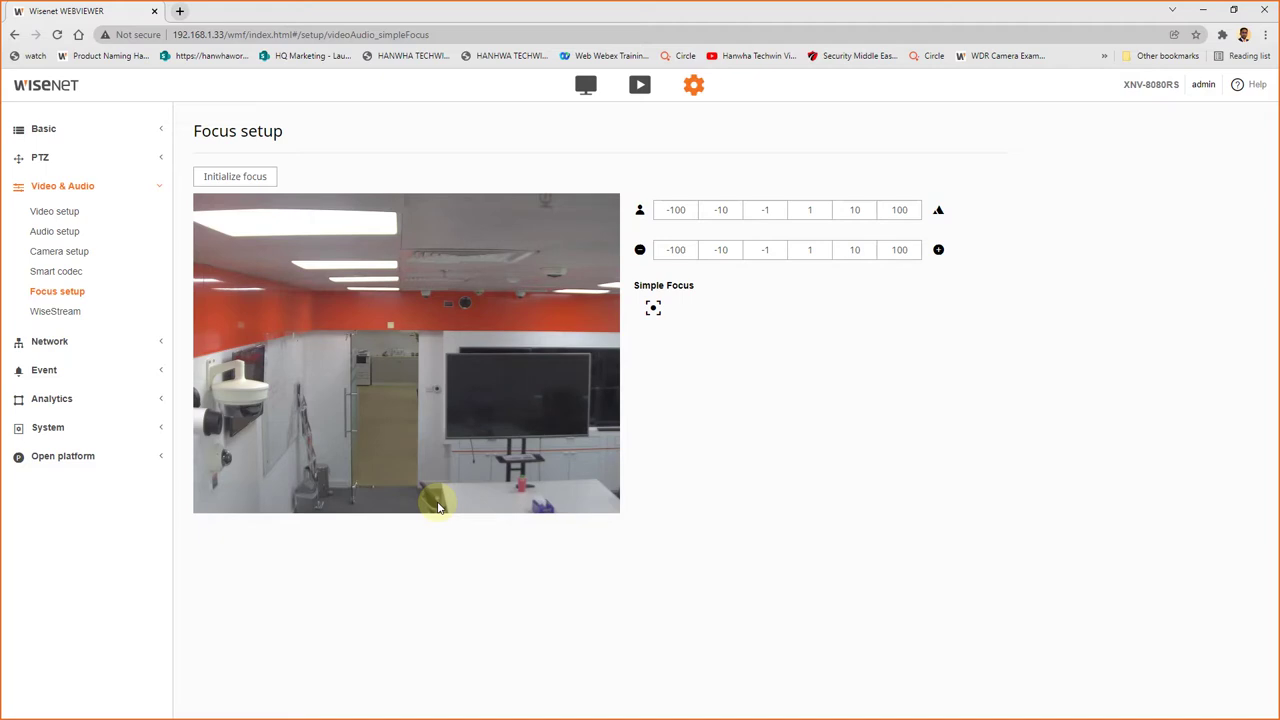
Step: Switch to the presentation and advance to the Focal Length slide for the QNV-7080R
{"action": "left_click", "coordinate": [1203, 10]}
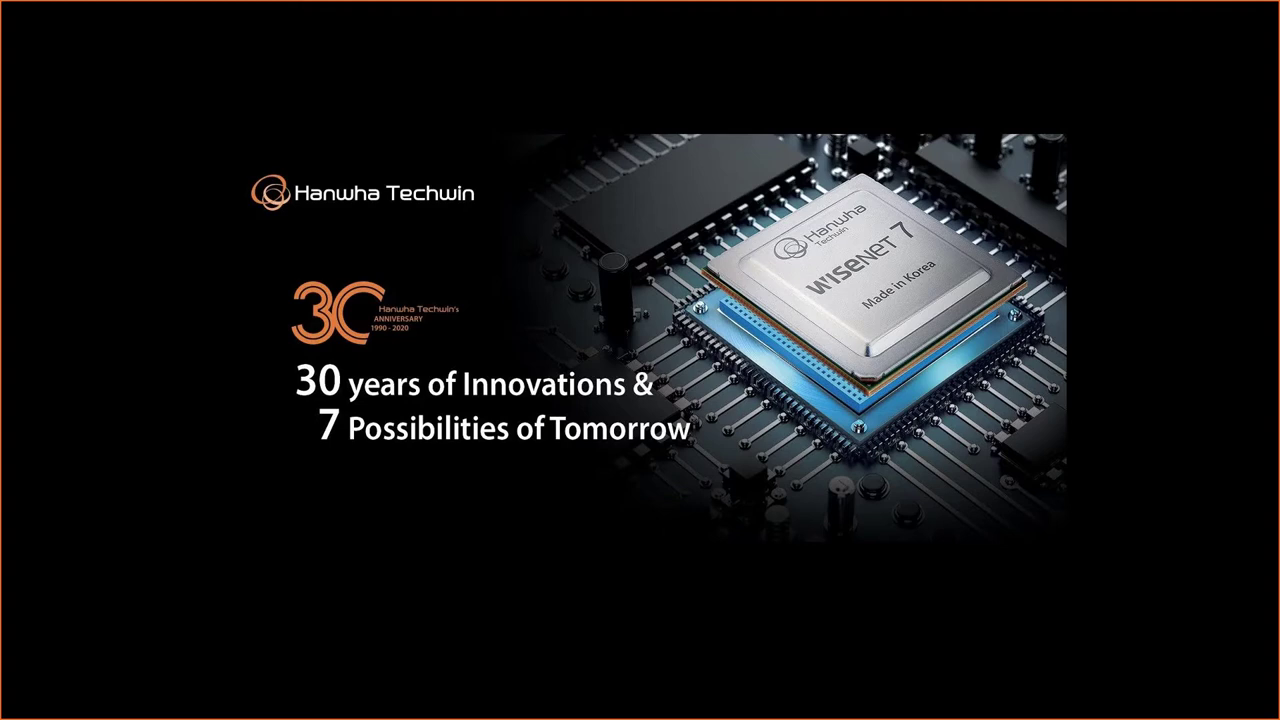
{"action": "key", "text": "Right"}
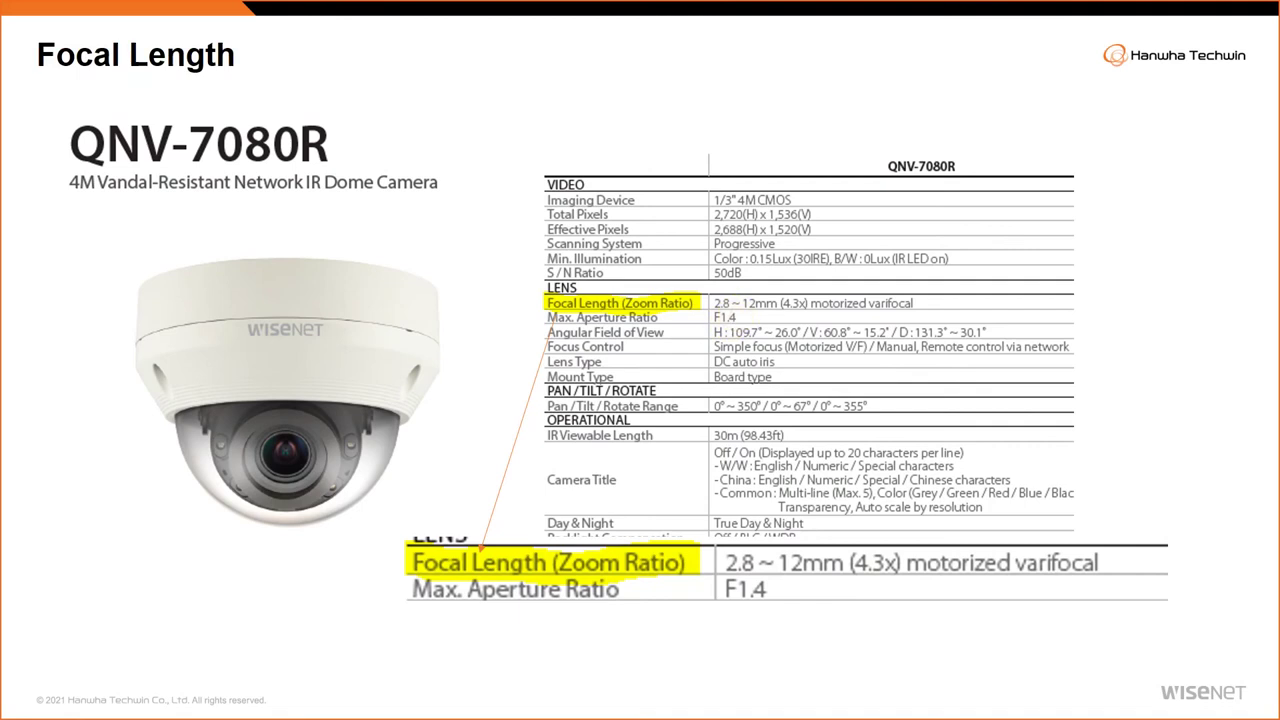
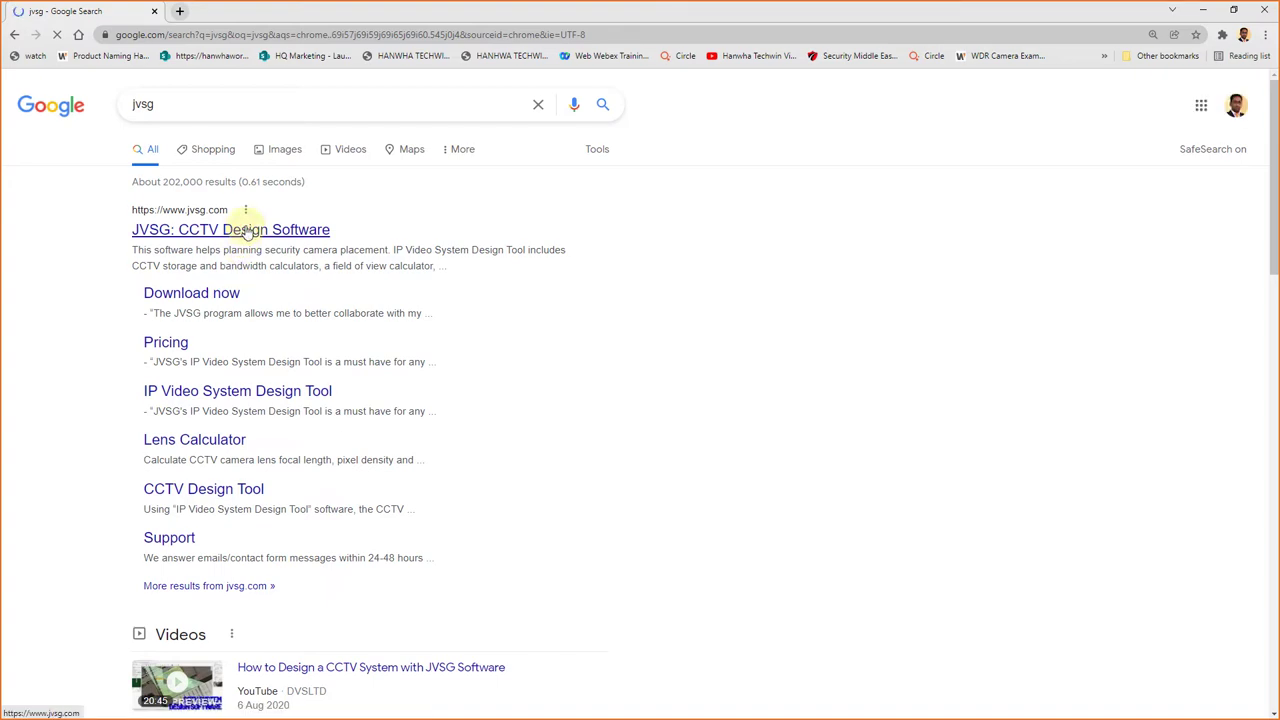
Step: Go to the JVSG CCTV Design Software website from the search results and open its CCTV Lens Calculator
{"action": "left_click", "coordinate": [247, 231]}
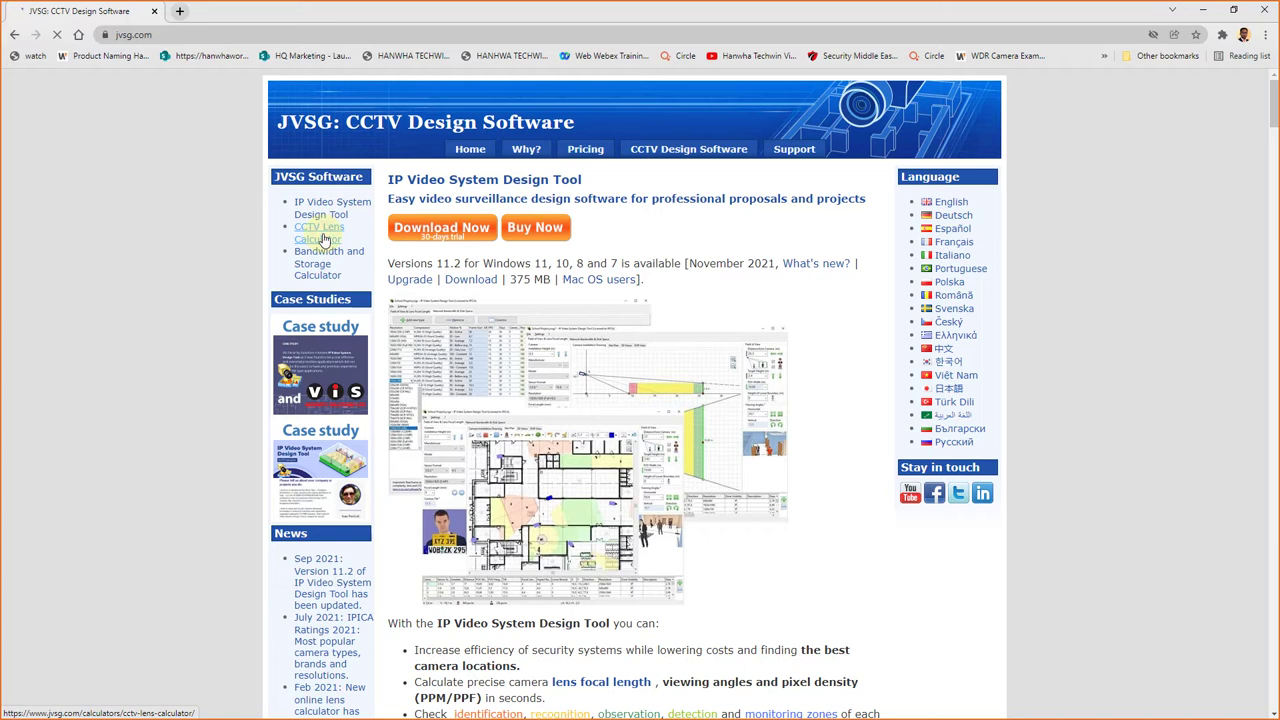
{"action": "left_click", "coordinate": [323, 239]}
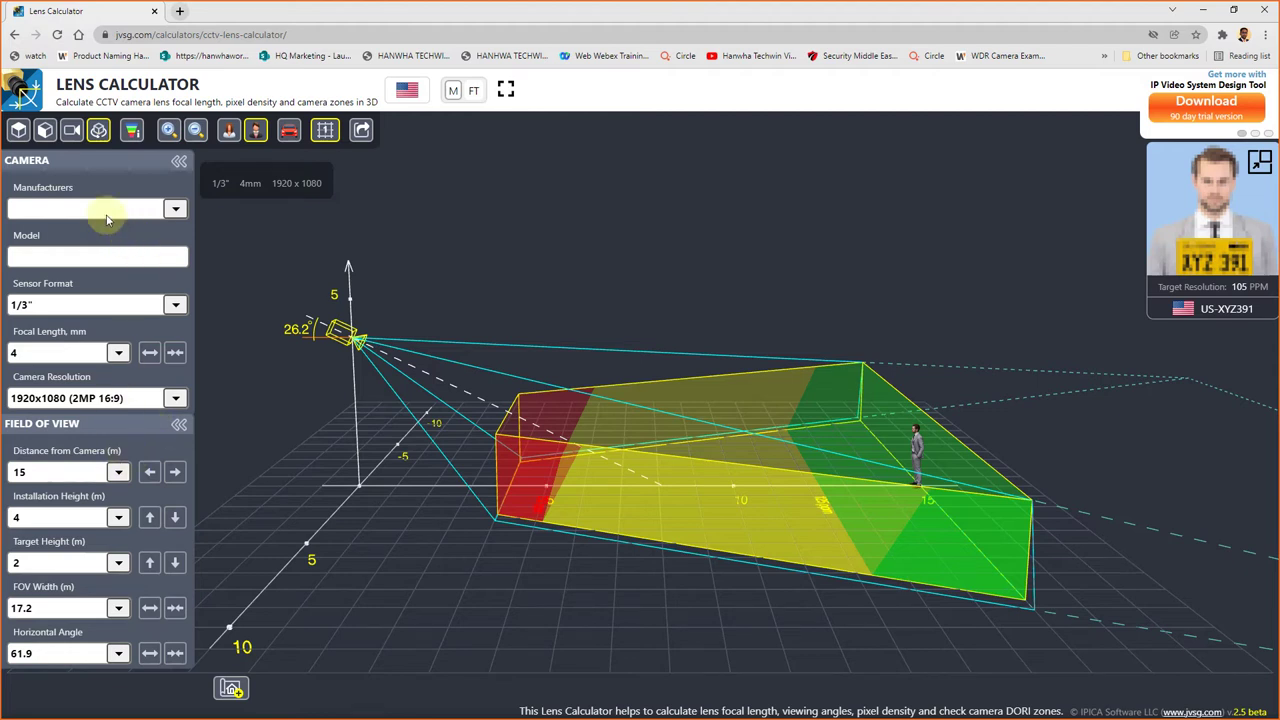
{"action": "left_click", "coordinate": [110, 217]}
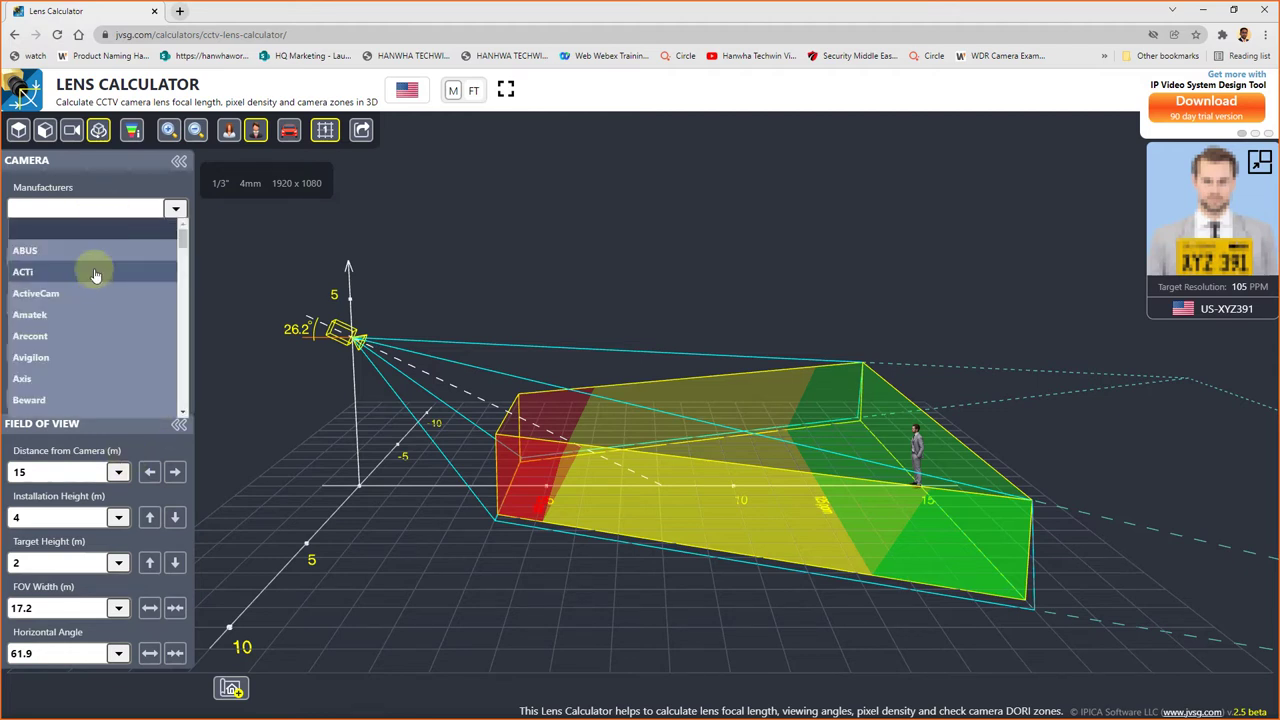
{"action": "left_click", "coordinate": [112, 187]}
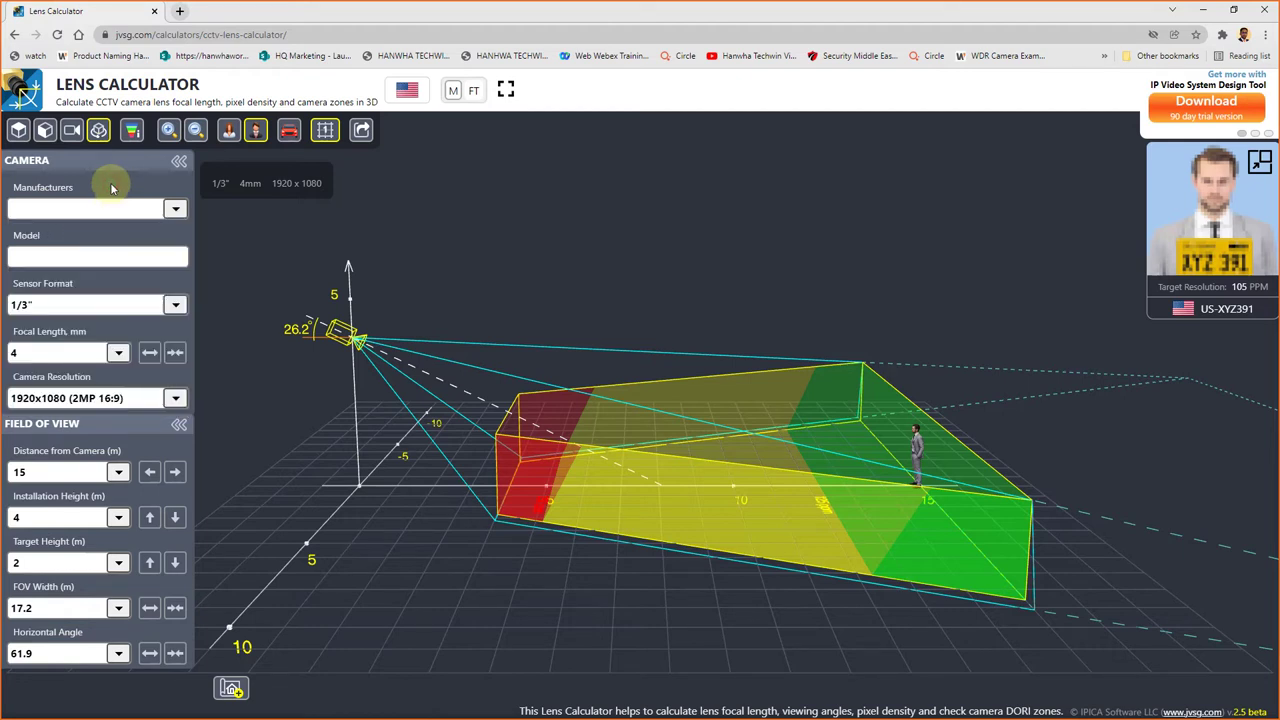
{"action": "left_click", "coordinate": [174, 208]}
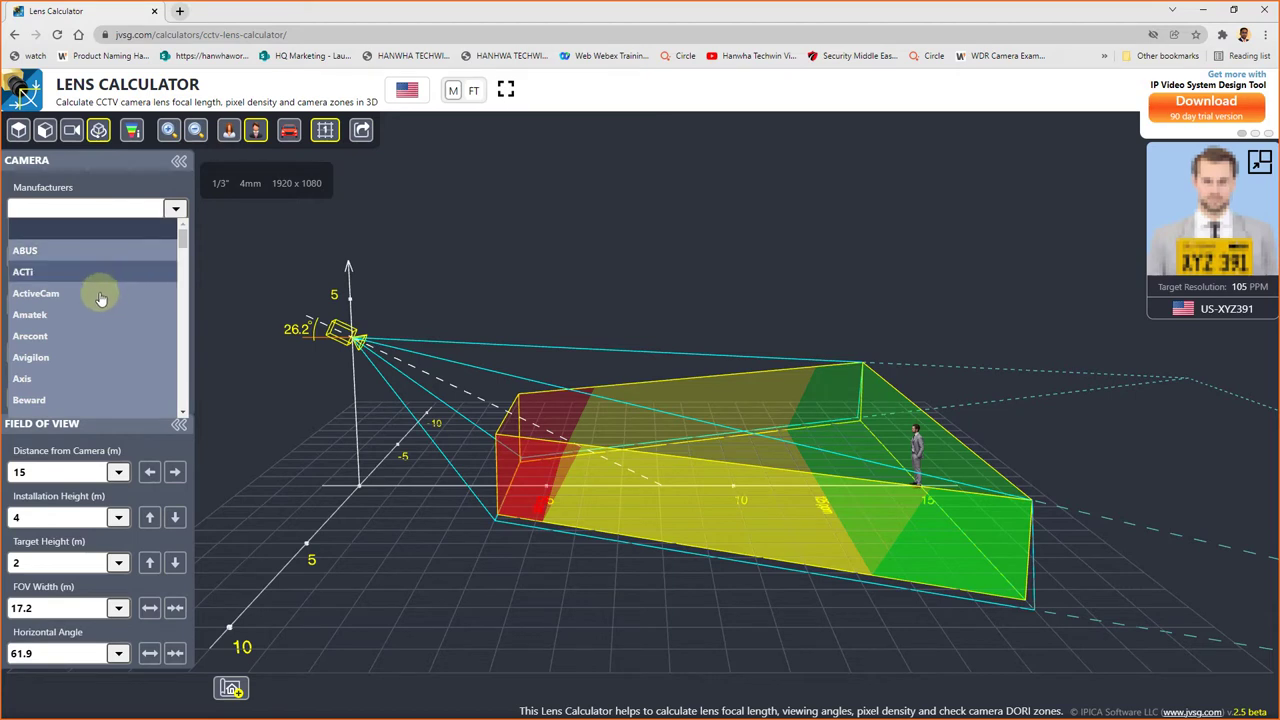
{"action": "left_click", "coordinate": [110, 208]}
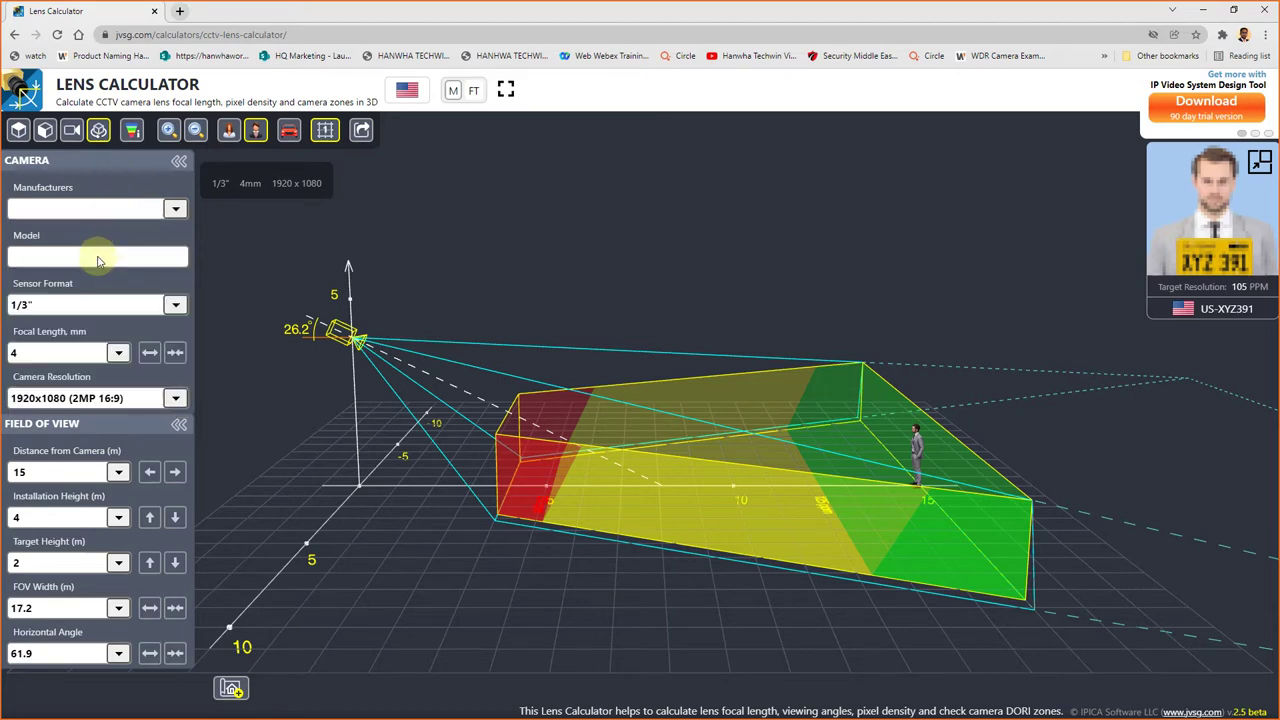
Step: Set the camera's sensor format to 1/2.8" and its focal length to 3 mm, keeping the 1920x1080 resolution
{"action": "left_click", "coordinate": [176, 310]}
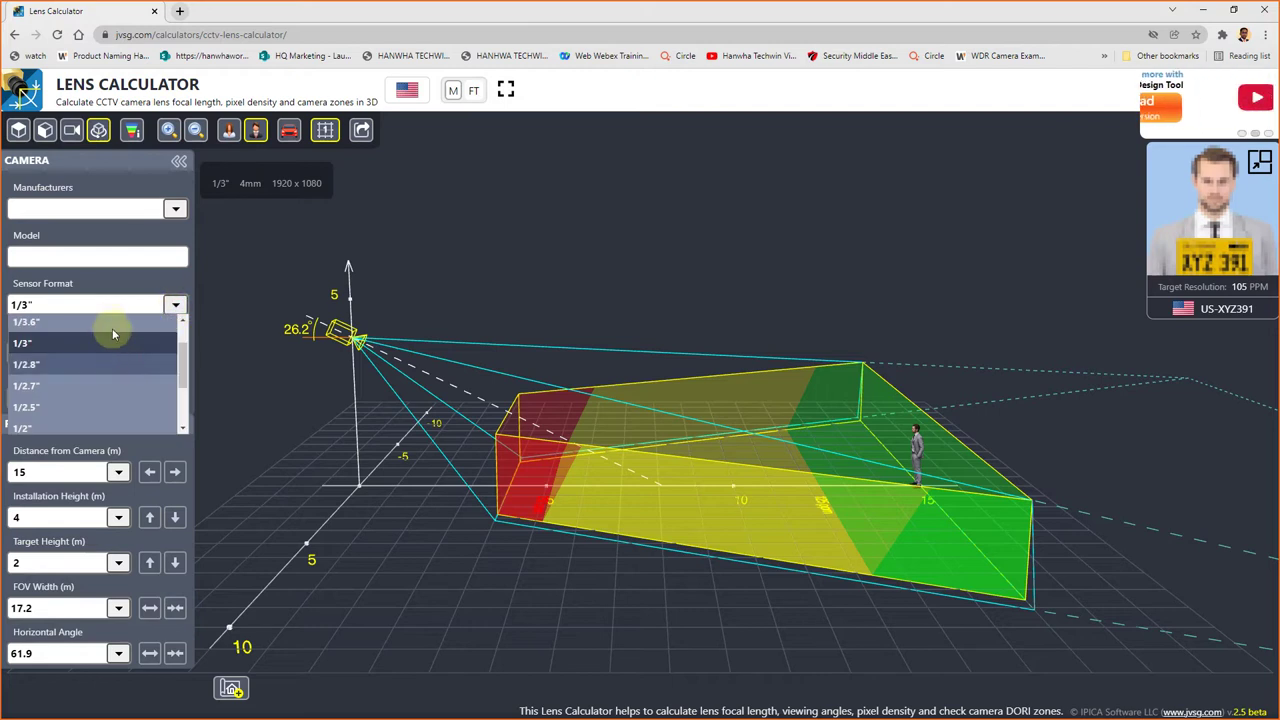
{"action": "left_click", "coordinate": [112, 330]}
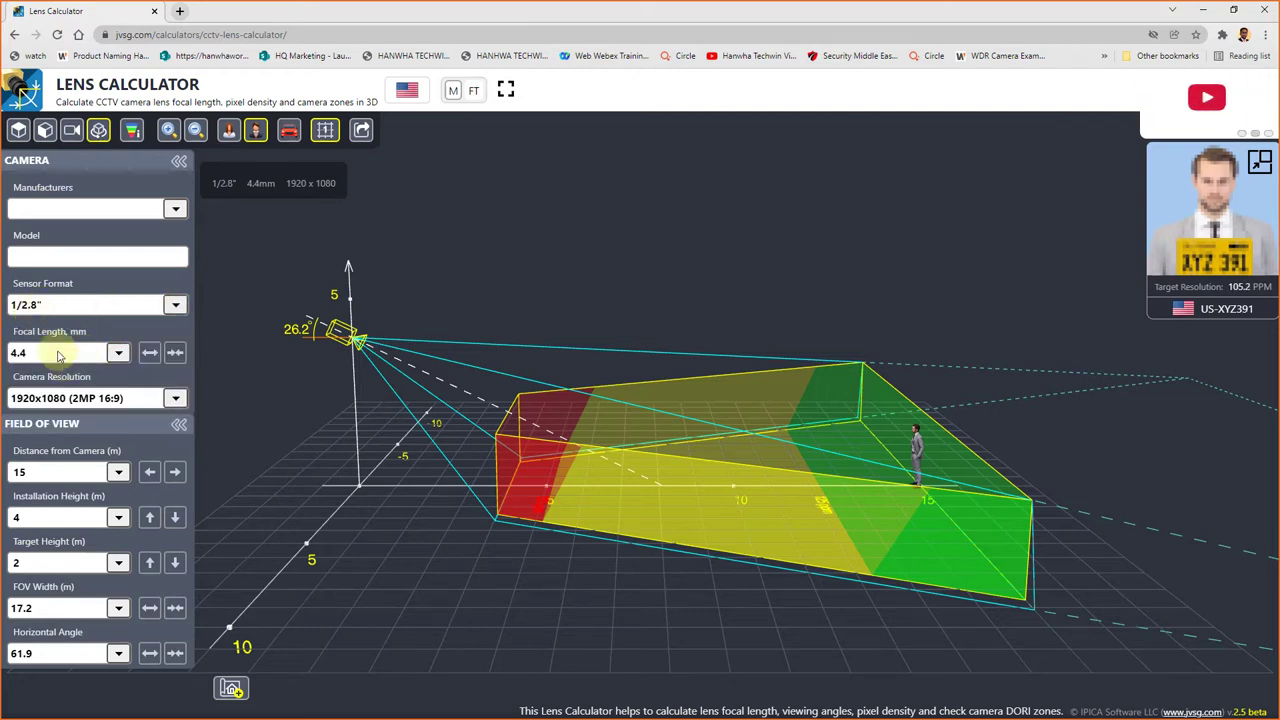
{"action": "left_click", "coordinate": [76, 355]}
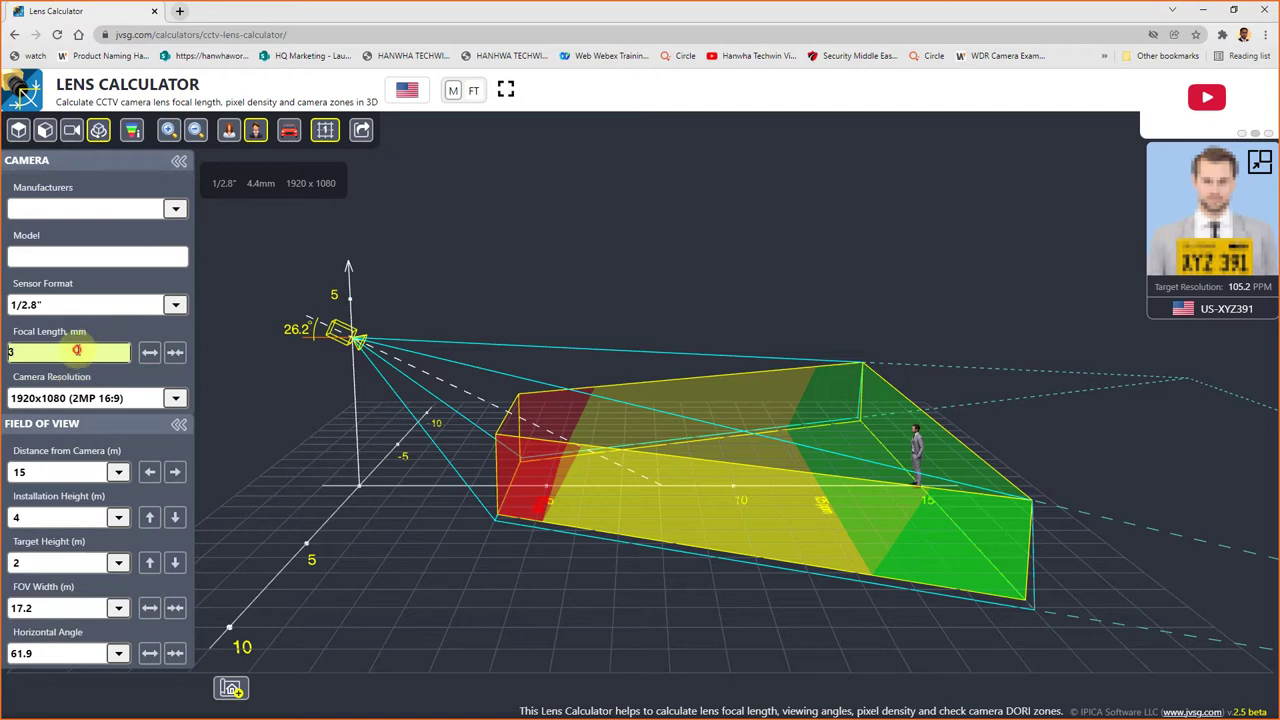
{"action": "key", "text": "Escape"}
{"action": "left_click", "coordinate": [80, 354]}
{"action": "type", "text": "3"}
{"action": "left_click", "coordinate": [91, 407]}
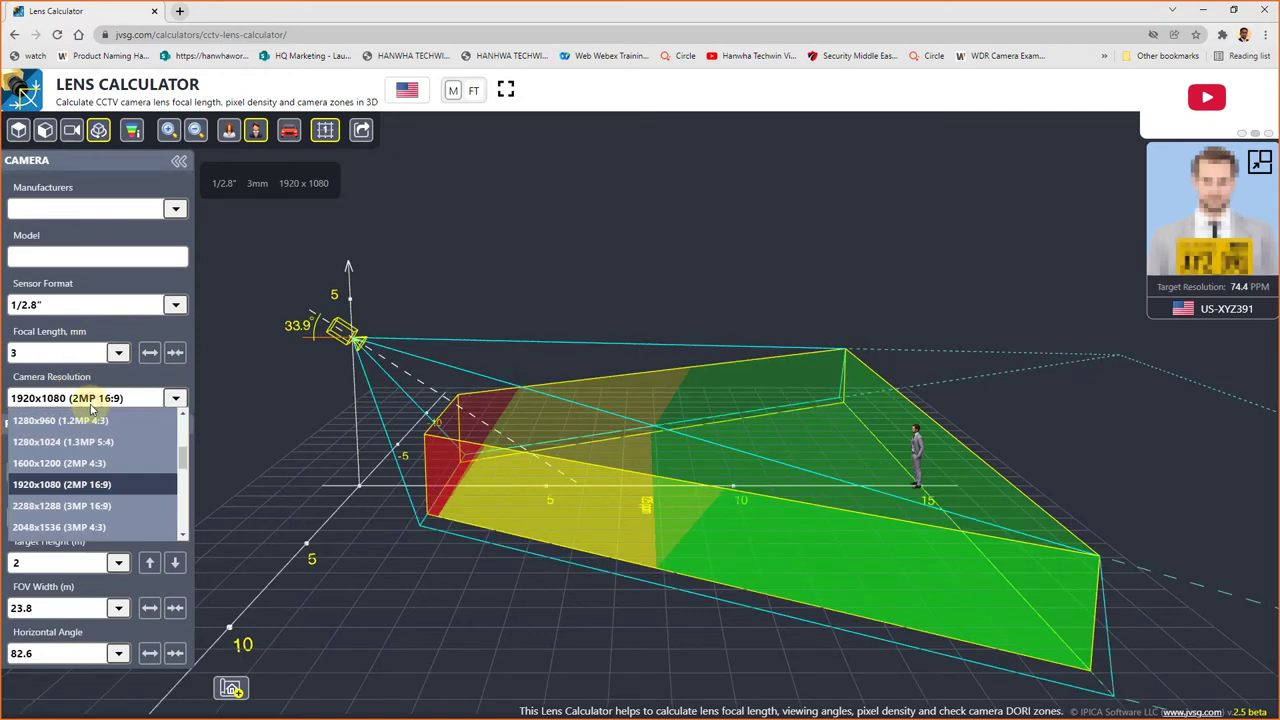
{"action": "left_click", "coordinate": [91, 405]}
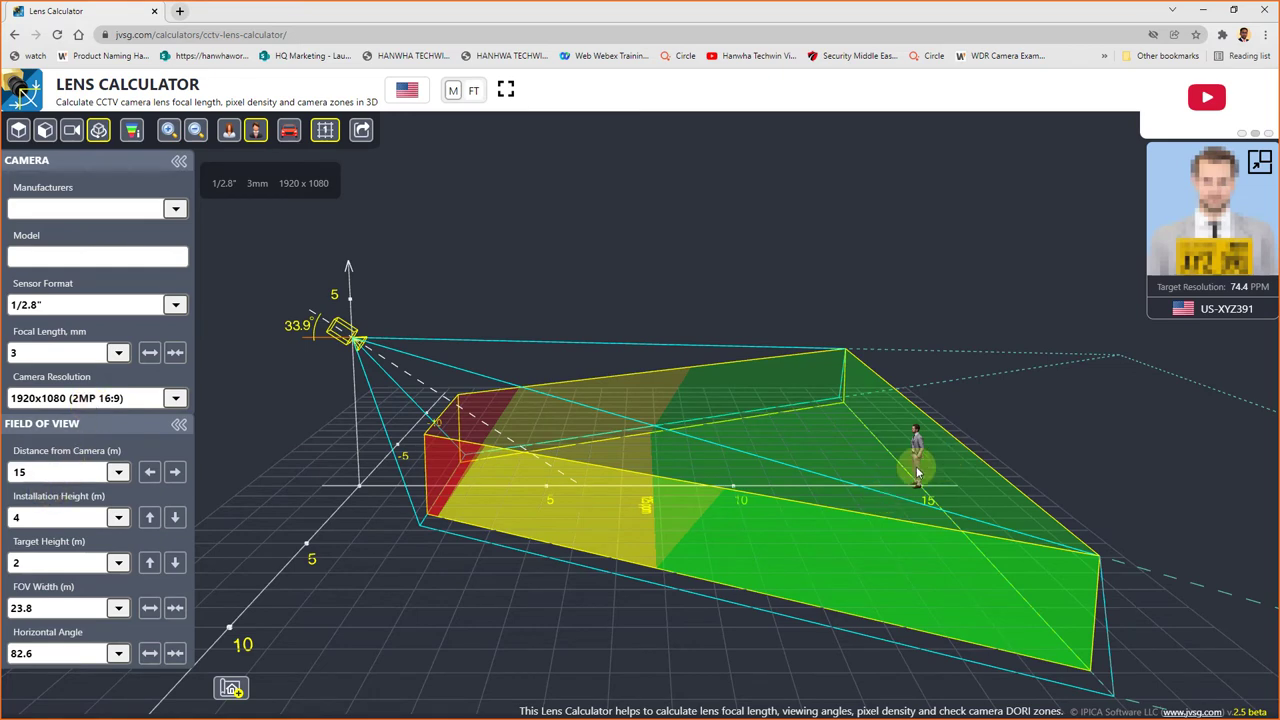
Step: Inspect the camera's coverage zones from above and increase the focal length to 3.5 mm
{"action": "left_click_drag", "start_coordinate": [920, 466], "coordinate": [523, 463]}
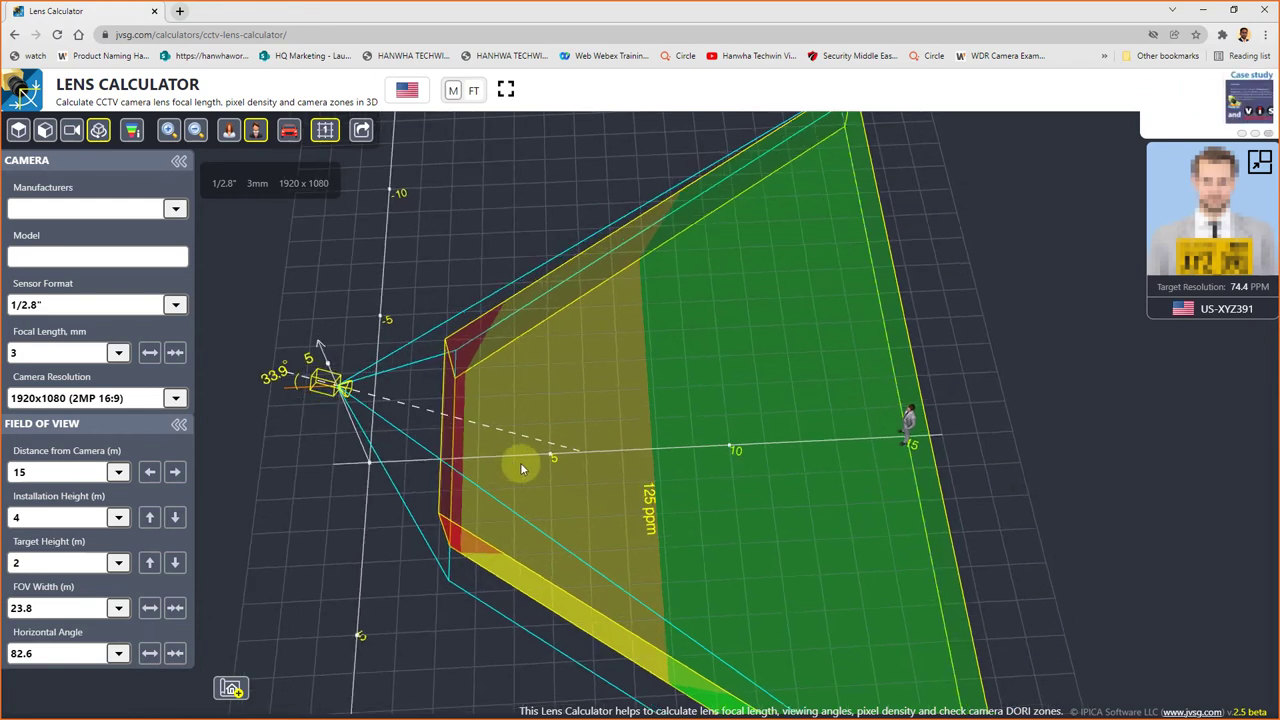
{"action": "left_click_drag", "start_coordinate": [756, 515], "coordinate": [363, 443]}
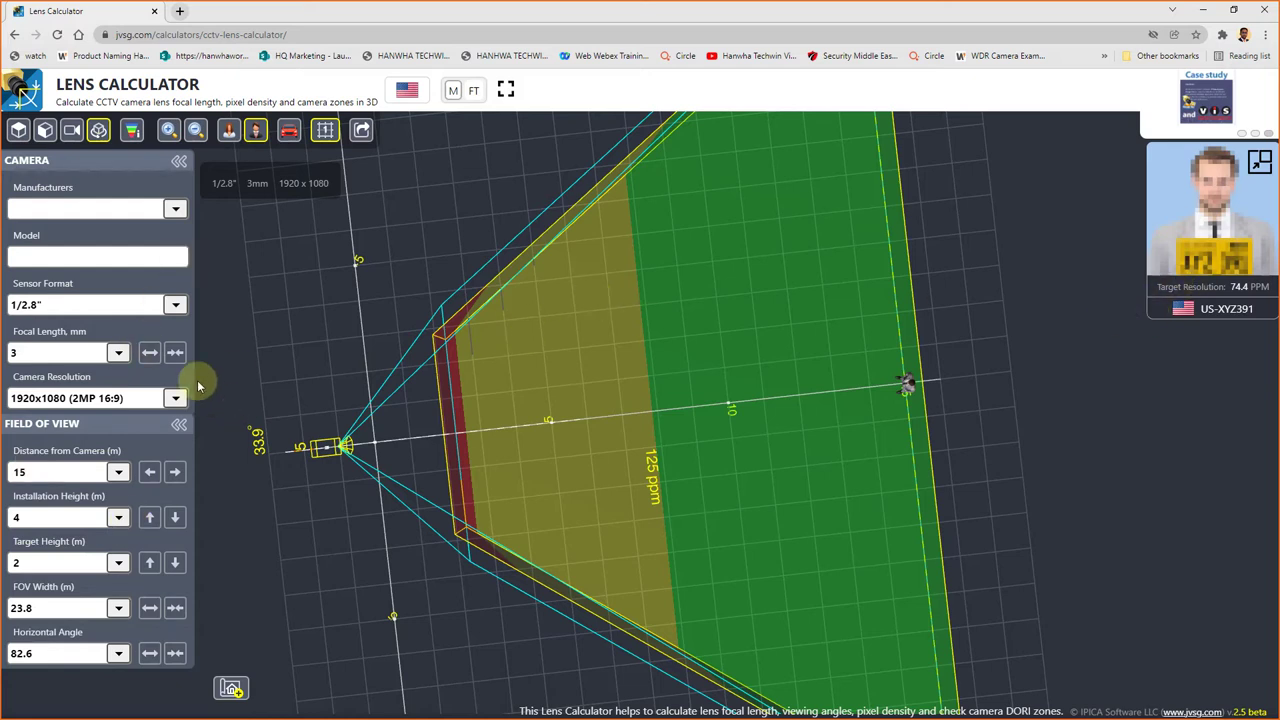
{"action": "left_click", "coordinate": [176, 353]}
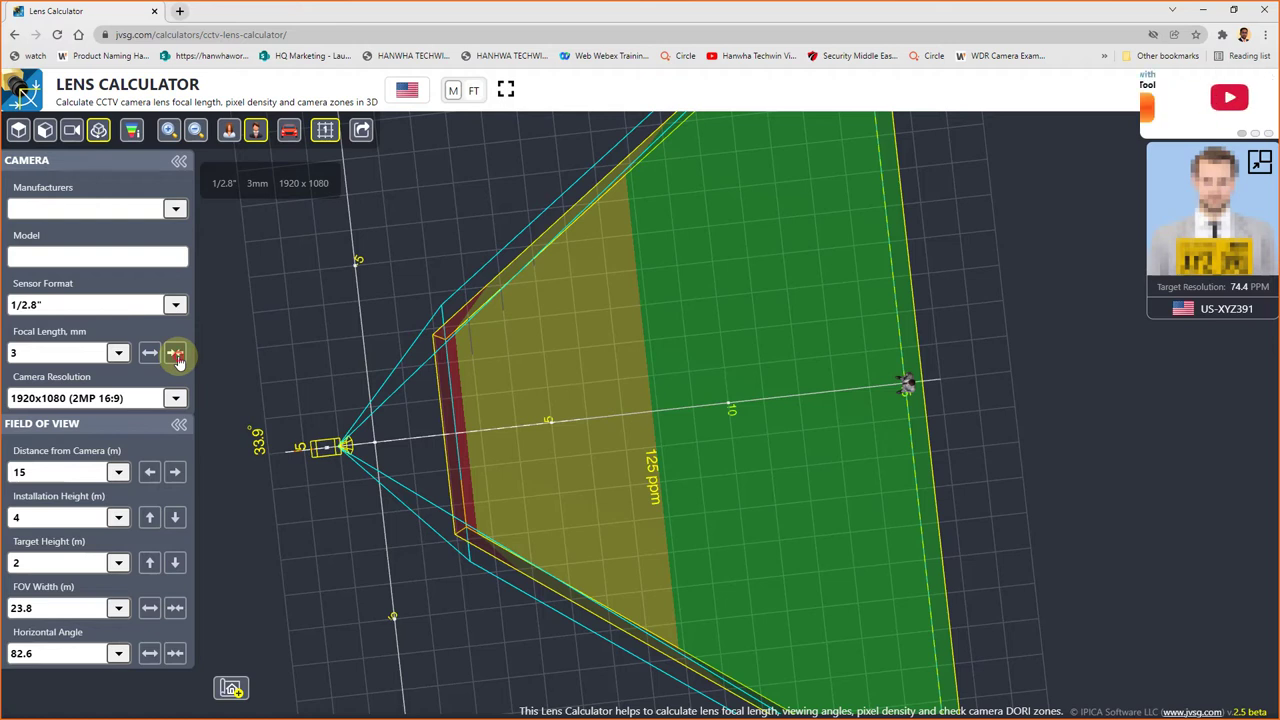
{"action": "left_click", "coordinate": [176, 353]}
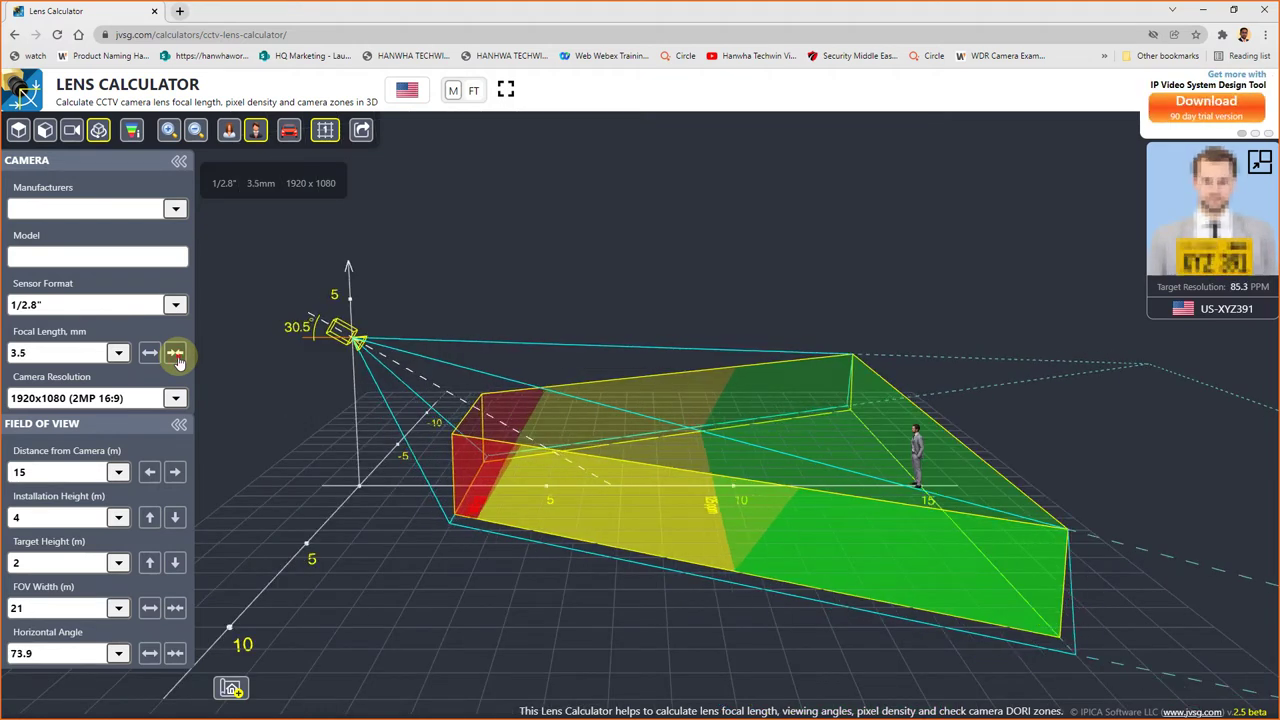
Step: Increase the camera's focal length to 5.3 mm while keeping the 15 m distance from the camera
{"action": "left_click", "coordinate": [176, 353]}
{"action": "left_click", "coordinate": [176, 353]}
{"action": "left_click", "coordinate": [176, 353]}
{"action": "left_click", "coordinate": [176, 353]}
{"action": "left_click", "coordinate": [176, 353]}
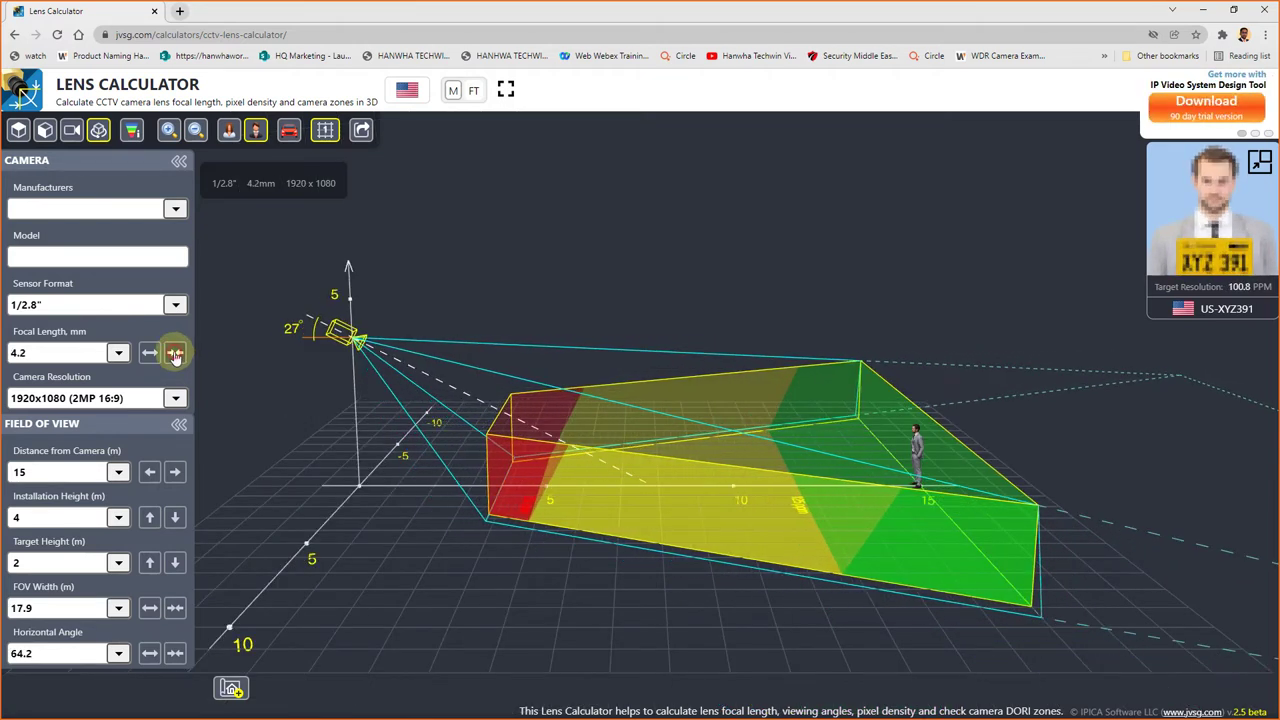
{"action": "left_click", "coordinate": [176, 353]}
{"action": "left_click", "coordinate": [176, 353]}
{"action": "left_click", "coordinate": [176, 353]}
{"action": "left_click", "coordinate": [176, 353]}
{"action": "left_click", "coordinate": [176, 353]}
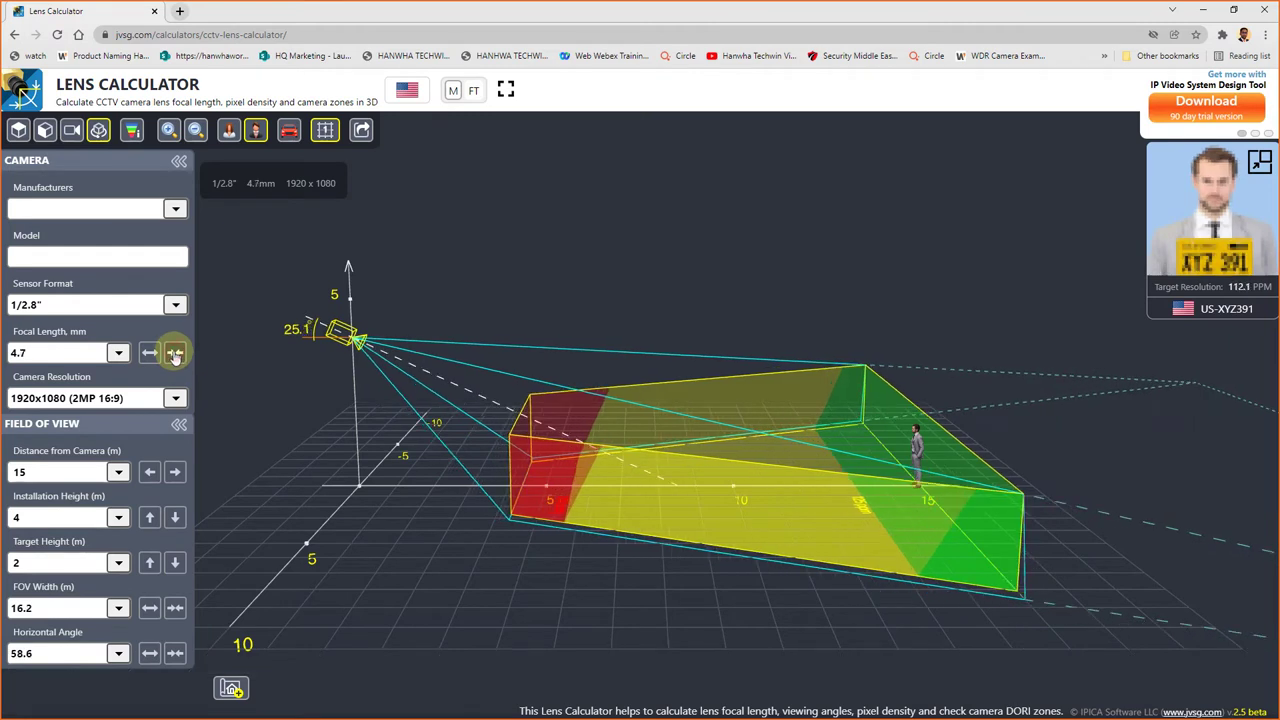
{"action": "left_click", "coordinate": [176, 353]}
{"action": "left_click", "coordinate": [176, 353]}
{"action": "left_click", "coordinate": [176, 353]}
{"action": "left_click", "coordinate": [176, 353]}
{"action": "left_click", "coordinate": [176, 353]}
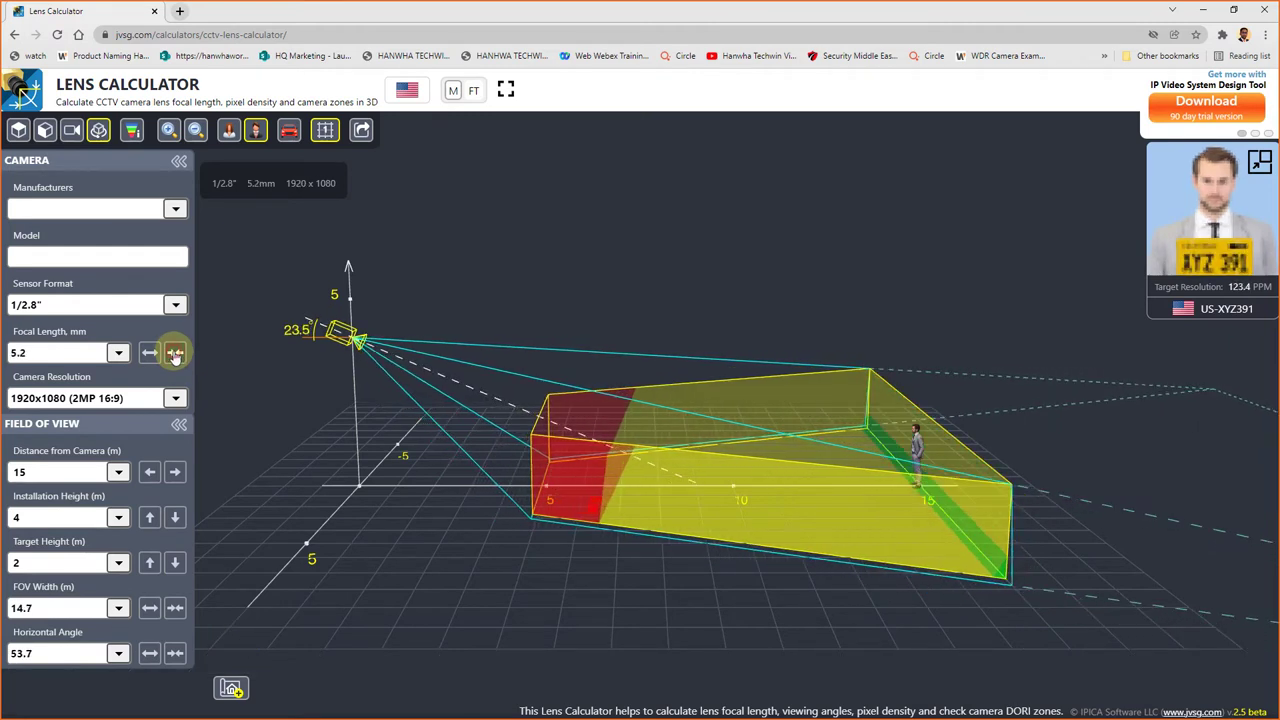
{"action": "left_click", "coordinate": [176, 353]}
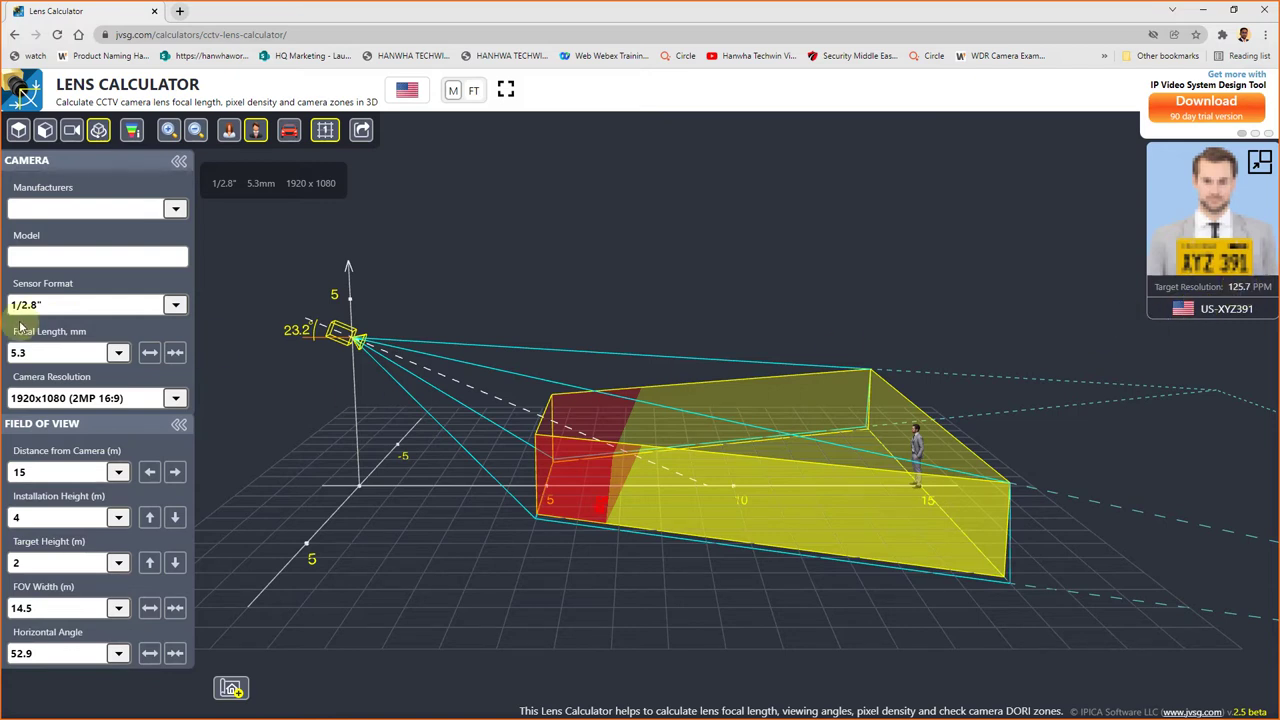
Step: Raise the camera's focal length to 13 mm to see the coverage narrow at the 15 m target
{"action": "left_click", "coordinate": [176, 353]}
{"action": "left_click", "coordinate": [176, 353]}
{"action": "left_click", "coordinate": [176, 353]}
{"action": "left_click", "coordinate": [176, 353]}
{"action": "left_click", "coordinate": [176, 353]}
{"action": "left_click", "coordinate": [176, 353]}
{"action": "left_click", "coordinate": [176, 353]}
{"action": "left_click", "coordinate": [176, 353]}
{"action": "left_click", "coordinate": [176, 353]}
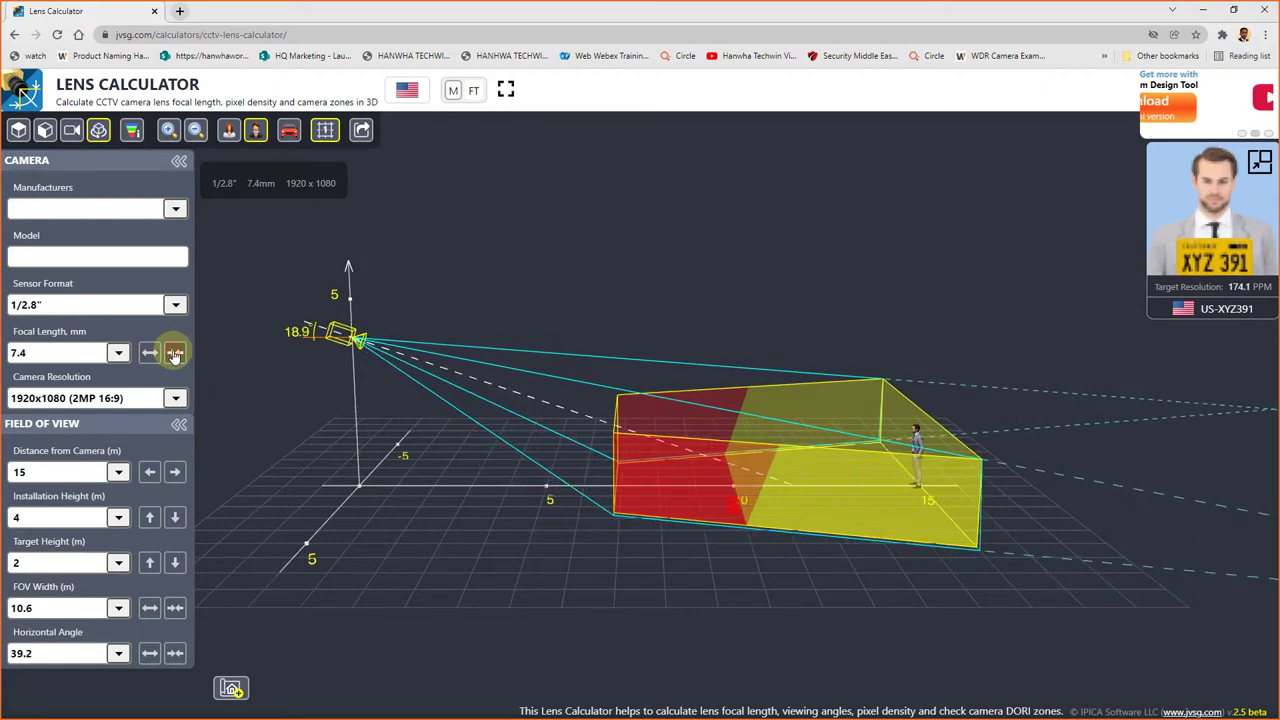
{"action": "left_click", "coordinate": [176, 353]}
{"action": "left_click", "coordinate": [176, 353]}
{"action": "left_click", "coordinate": [176, 353]}
{"action": "left_click", "coordinate": [176, 353]}
{"action": "left_click", "coordinate": [176, 353]}
{"action": "left_click", "coordinate": [176, 353]}
{"action": "left_click", "coordinate": [176, 353]}
{"action": "left_click", "coordinate": [176, 353]}
{"action": "left_click", "coordinate": [176, 353]}
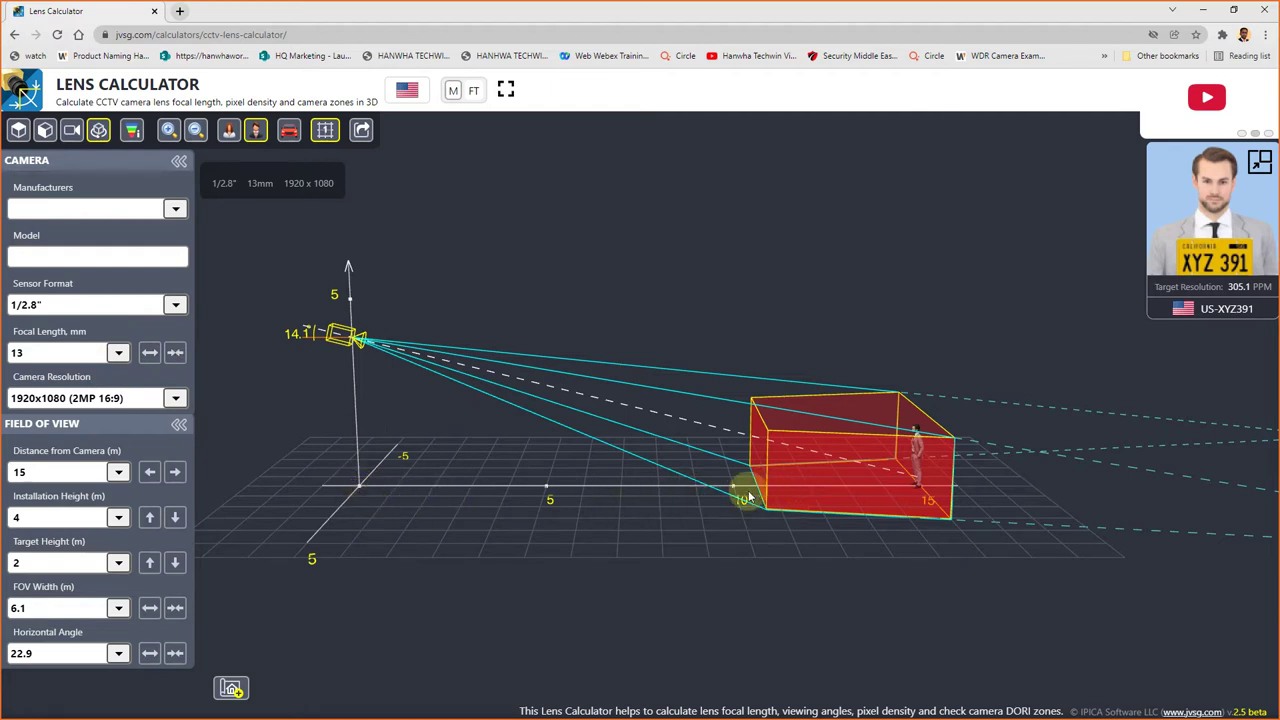
{"action": "left_click", "coordinate": [15, 352]}
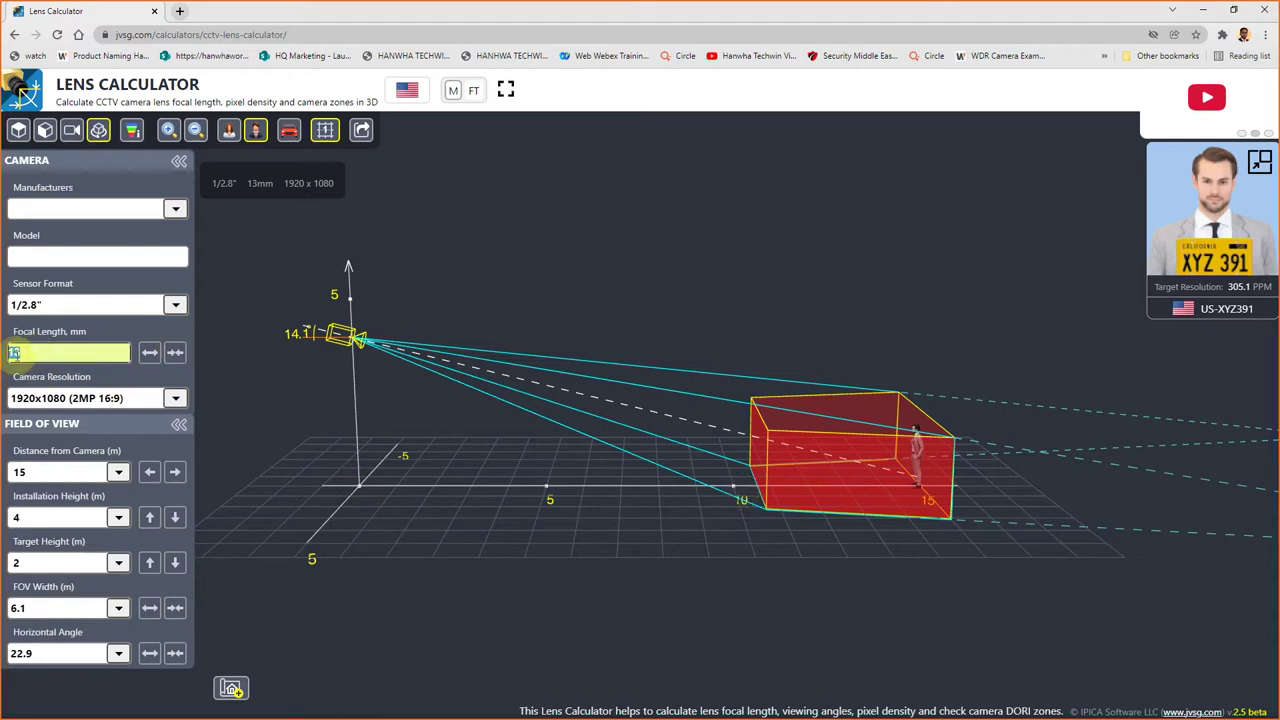
{"action": "type", "text": "13"}
{"action": "key", "text": "Return"}
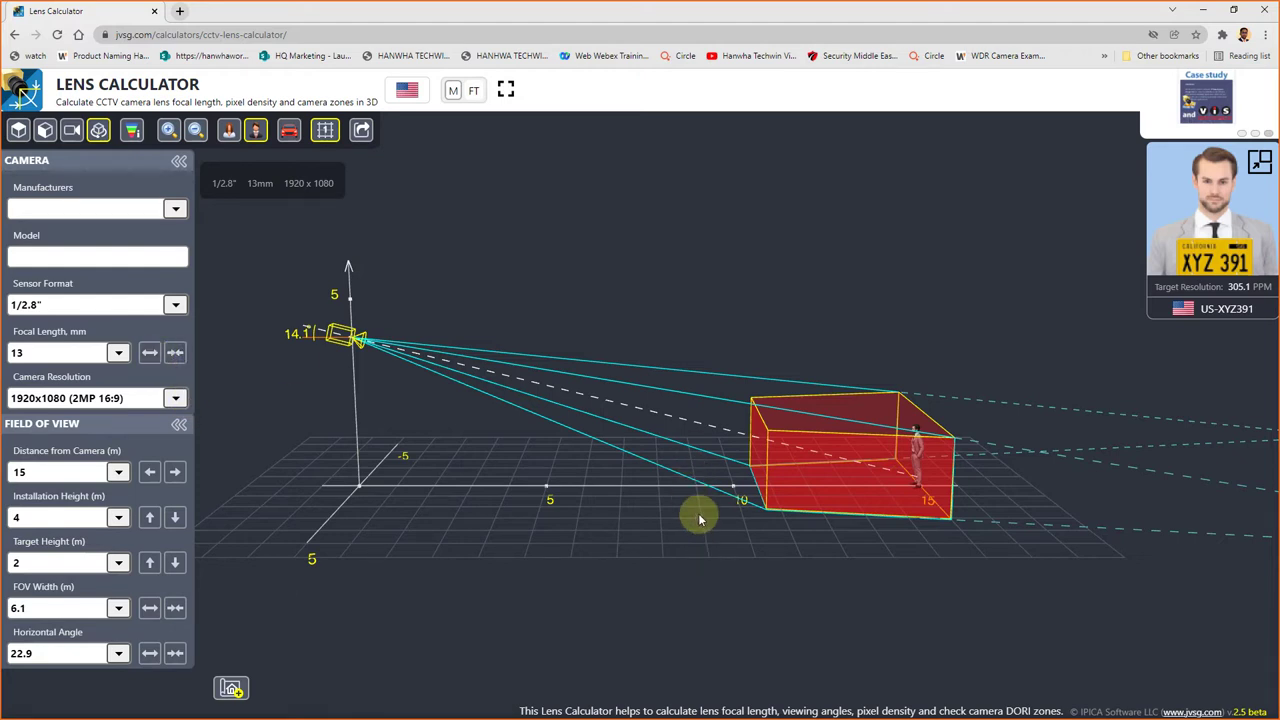
Step: Lower the focal length to widen the coverage, and raise it back up to 12 mm
{"action": "left_click", "coordinate": [149, 354]}
{"action": "left_click", "coordinate": [149, 354]}
{"action": "left_click", "coordinate": [149, 354]}
{"action": "left_click", "coordinate": [149, 354]}
{"action": "left_click", "coordinate": [149, 354]}
{"action": "left_click", "coordinate": [149, 354]}
{"action": "left_click", "coordinate": [175, 352]}
{"action": "left_click", "coordinate": [175, 352]}
{"action": "left_click", "coordinate": [175, 352]}
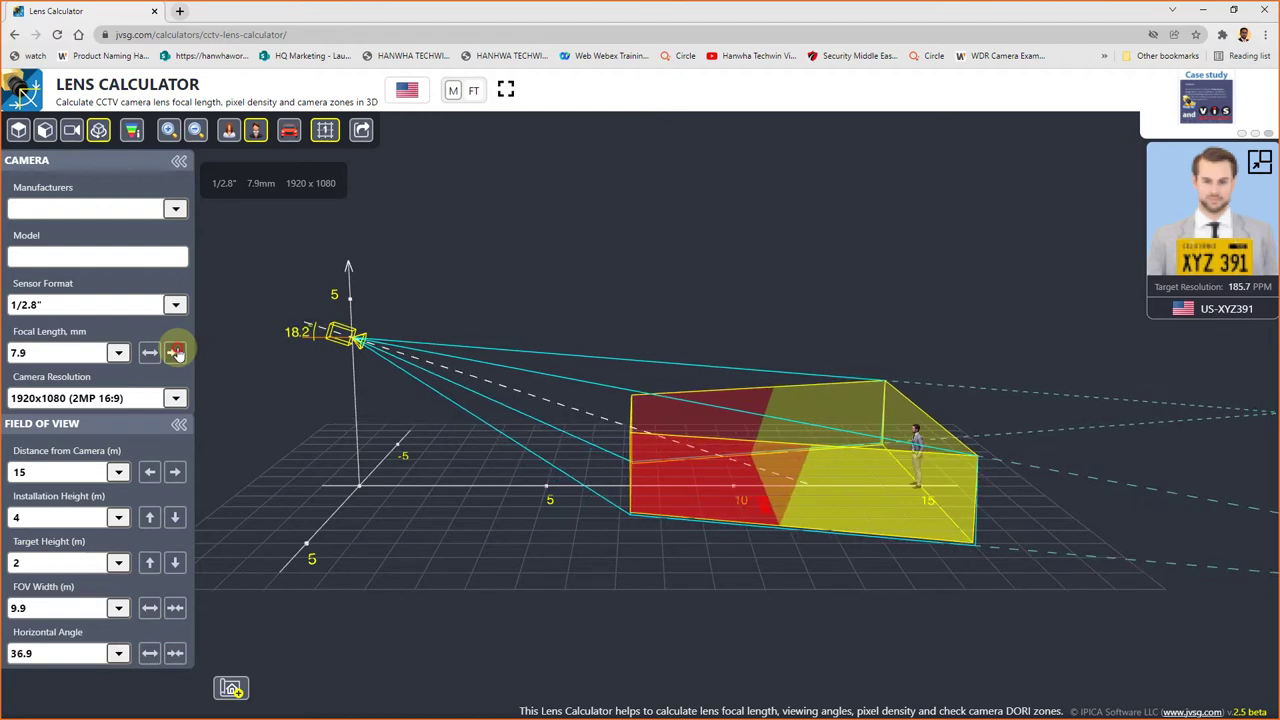
{"action": "left_click", "coordinate": [175, 352]}
{"action": "left_click", "coordinate": [175, 352]}
{"action": "left_click", "coordinate": [175, 352]}
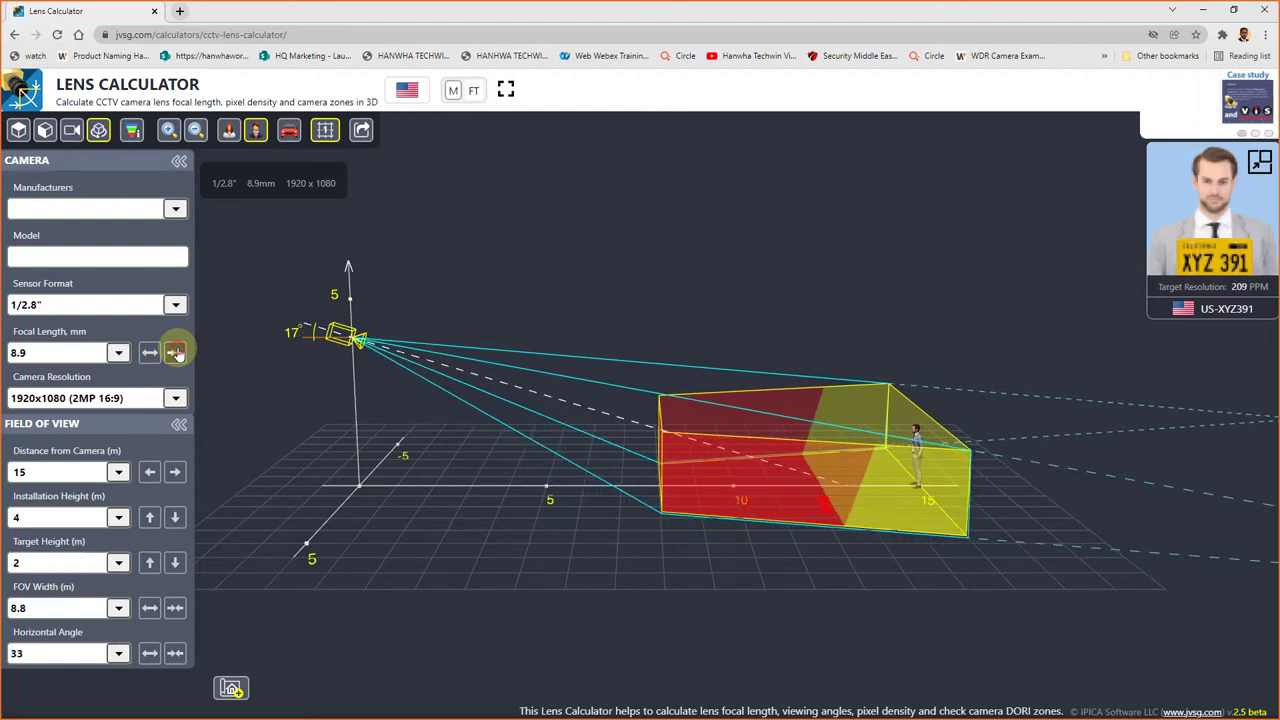
{"action": "left_click", "coordinate": [175, 352]}
{"action": "left_click", "coordinate": [175, 352]}
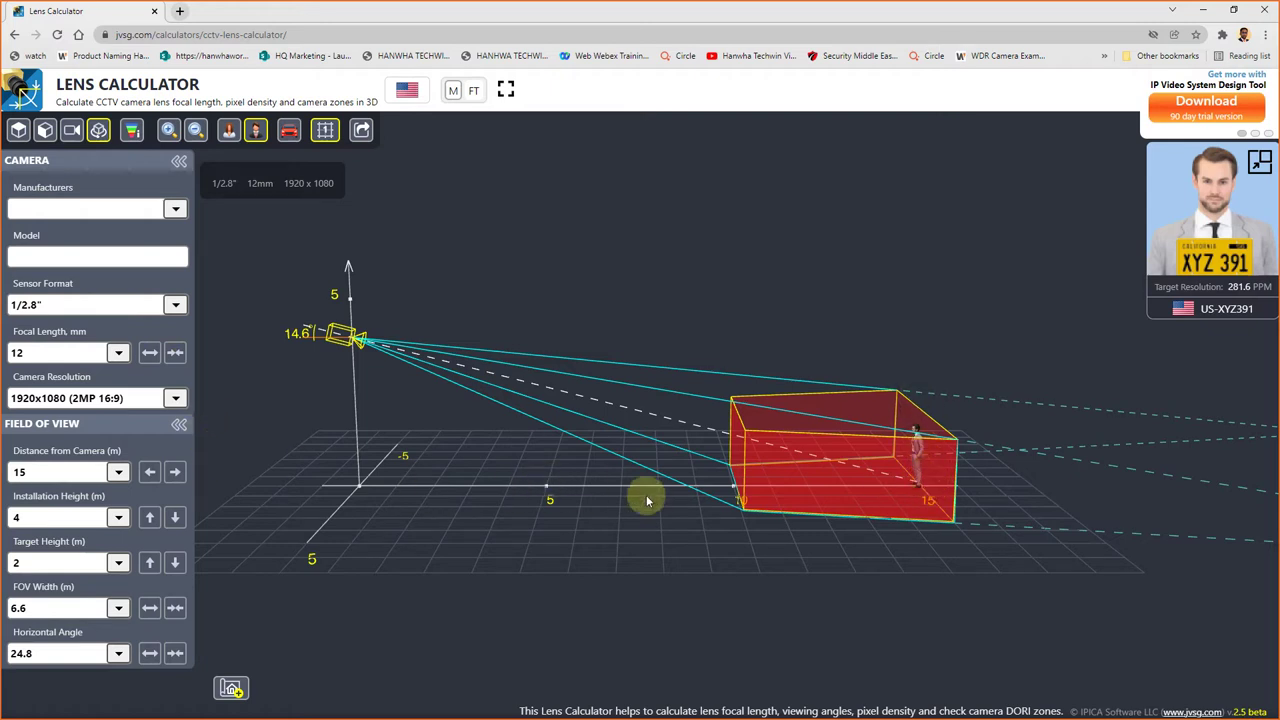
Step: Raise the camera's focal length to 14 mm
{"action": "left_click", "coordinate": [174, 354]}
{"action": "left_click", "coordinate": [174, 354]}
{"action": "left_click", "coordinate": [148, 354]}
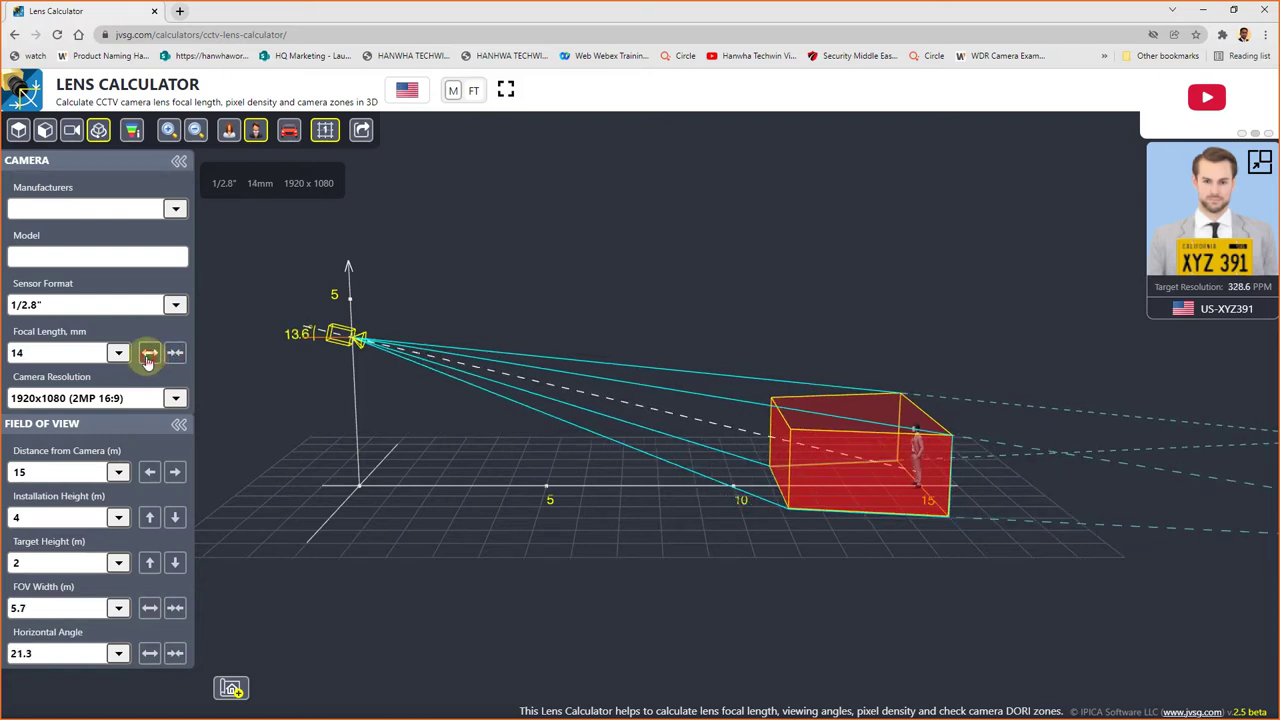
Step: Lower the focal length to 5.3 mm to widen the camera's field of view
{"action": "left_click", "coordinate": [148, 354]}
{"action": "left_click", "coordinate": [148, 354]}
{"action": "left_click", "coordinate": [148, 354]}
{"action": "left_click", "coordinate": [148, 354]}
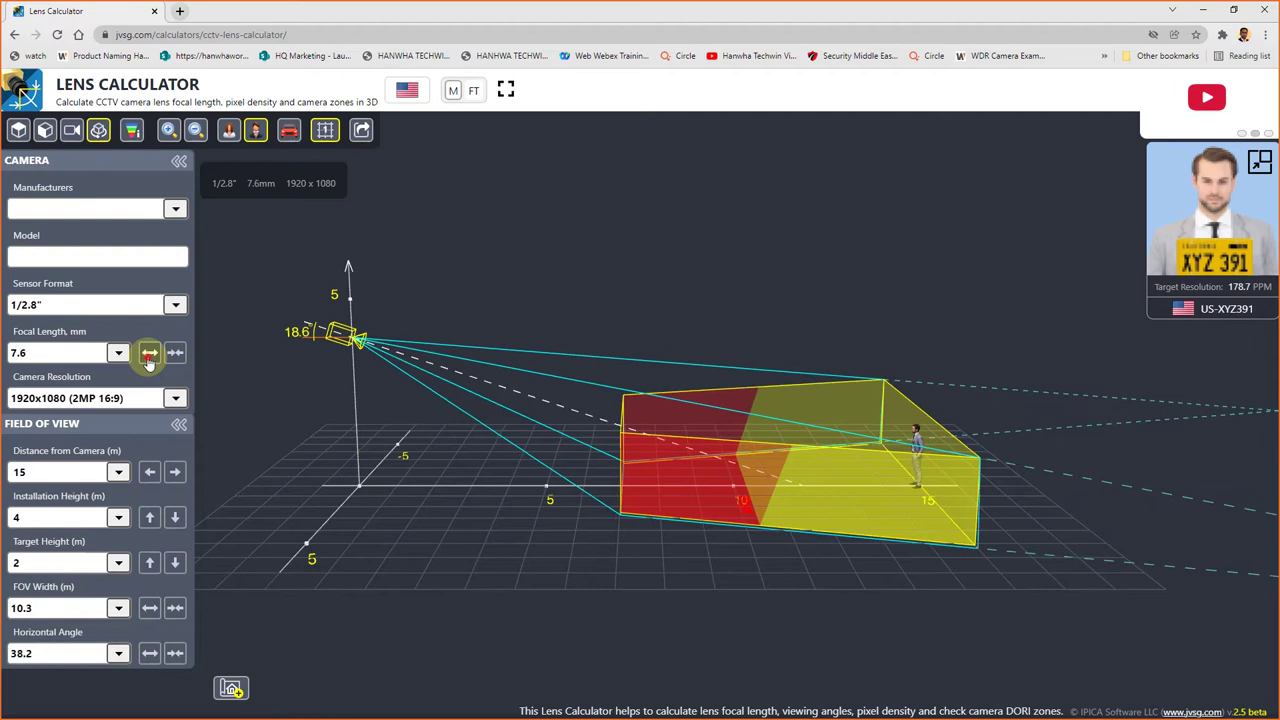
{"action": "left_click", "coordinate": [148, 354]}
{"action": "left_click", "coordinate": [148, 354]}
{"action": "left_click", "coordinate": [148, 354]}
{"action": "left_click", "coordinate": [148, 354]}
{"action": "left_click", "coordinate": [148, 354]}
{"action": "left_click", "coordinate": [148, 354]}
{"action": "left_click", "coordinate": [148, 354]}
{"action": "left_click", "coordinate": [148, 354]}
{"action": "left_click", "coordinate": [148, 354]}
{"action": "left_click", "coordinate": [148, 356]}
{"action": "left_click", "coordinate": [148, 356]}
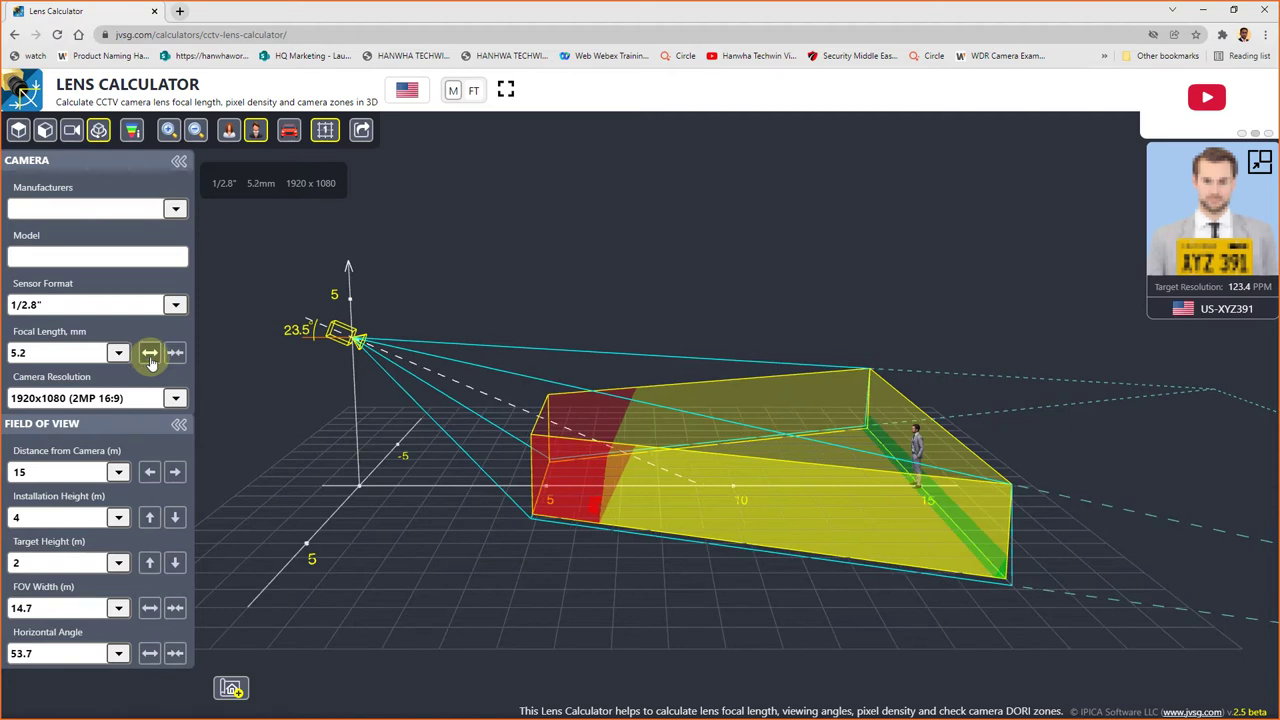
{"action": "left_click", "coordinate": [174, 354]}
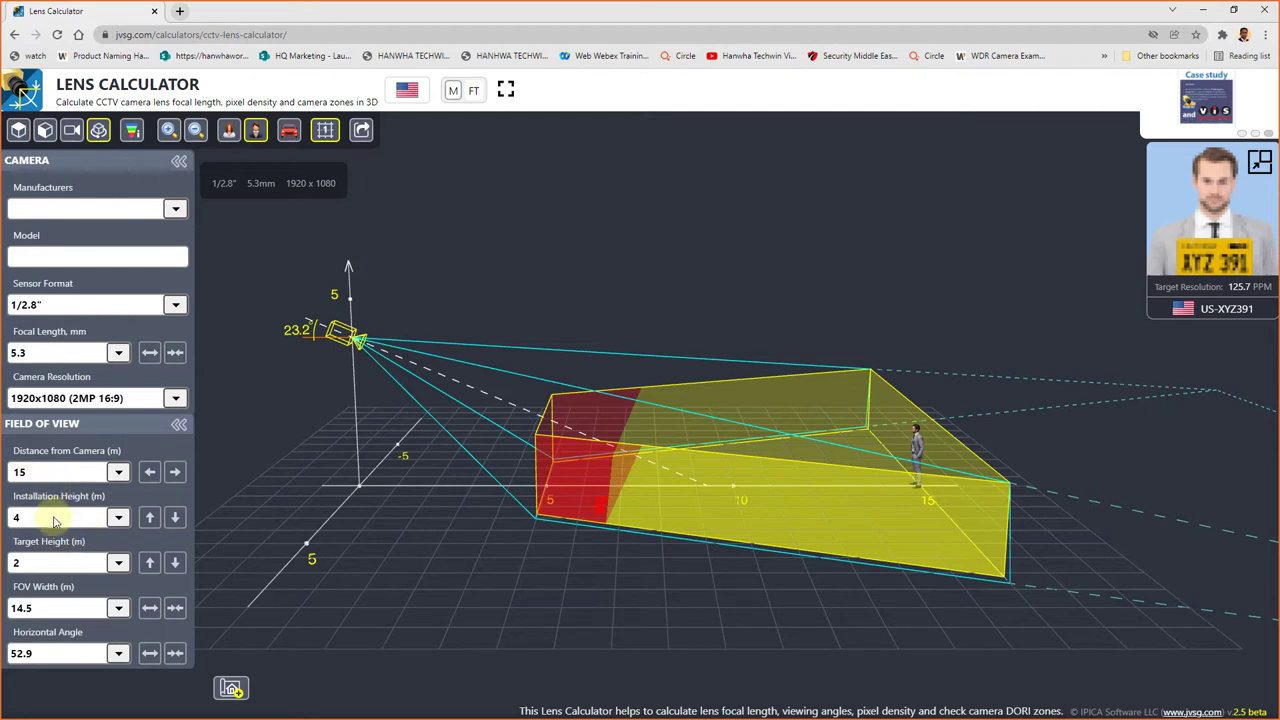
Step: Lower the camera's installation height to 3 m
{"action": "left_click", "coordinate": [174, 518]}
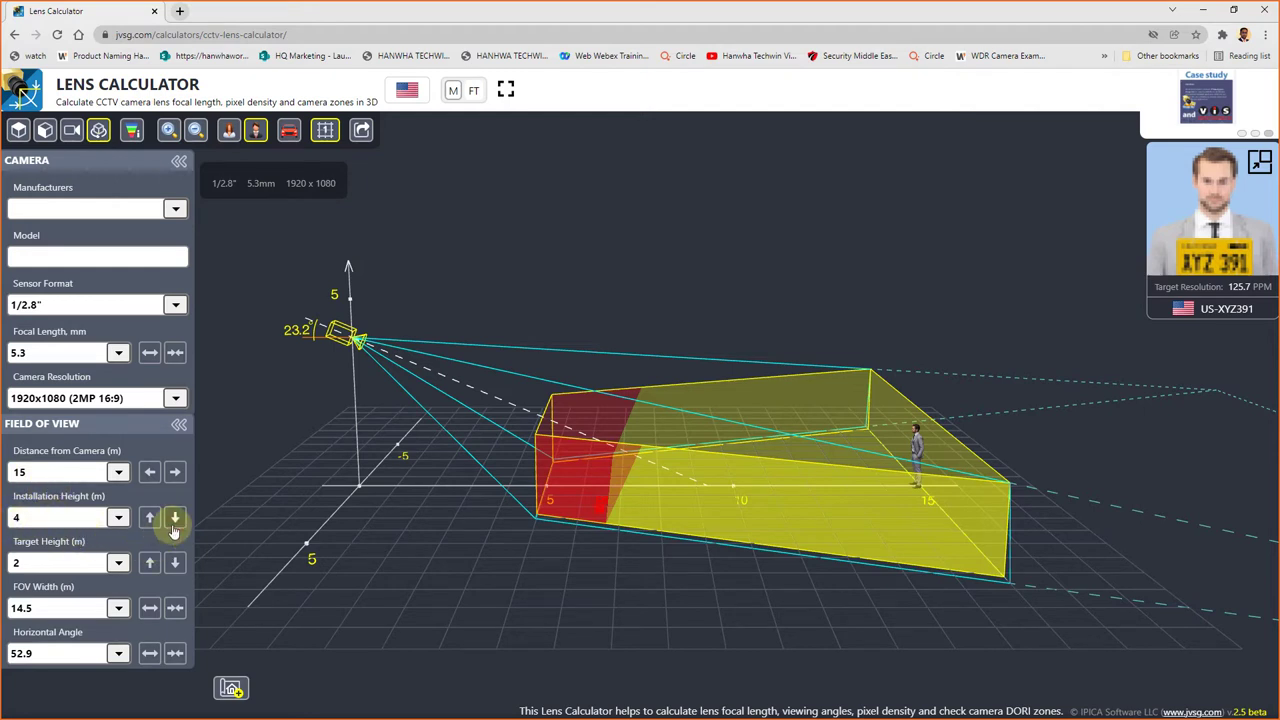
{"action": "left_click", "coordinate": [174, 518]}
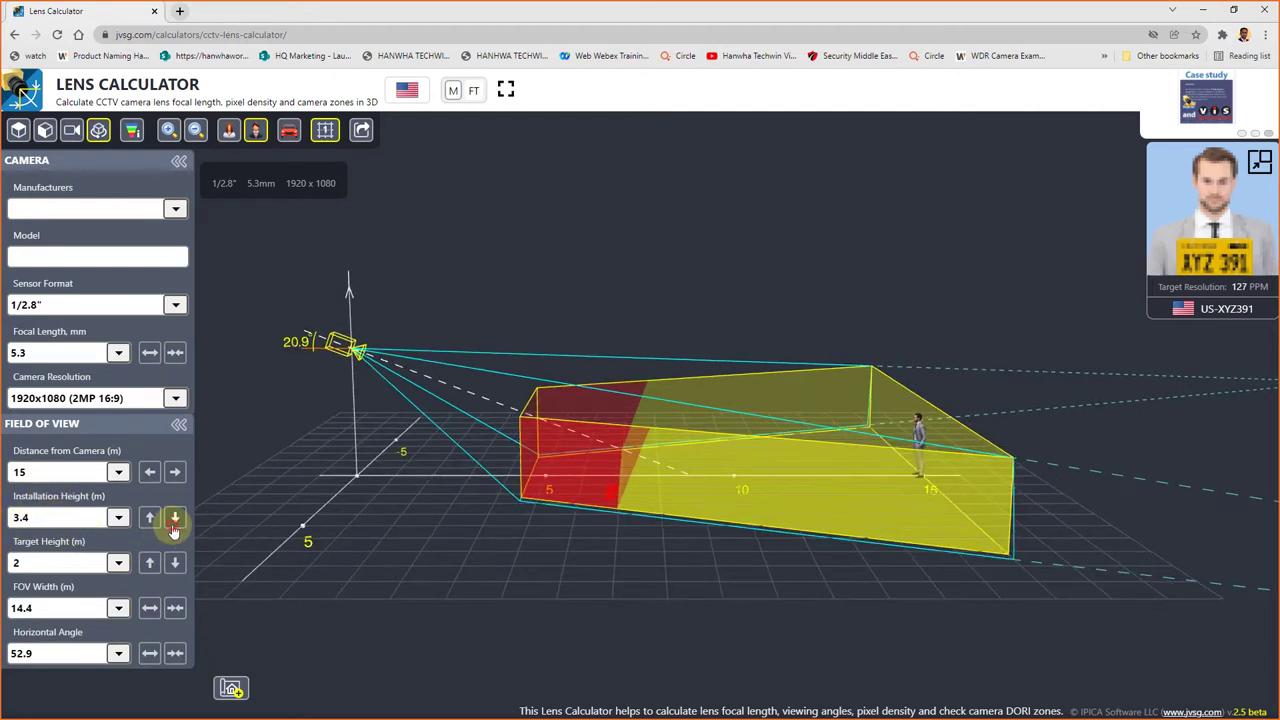
{"action": "left_click", "coordinate": [174, 518]}
{"action": "double_click", "coordinate": [174, 518]}
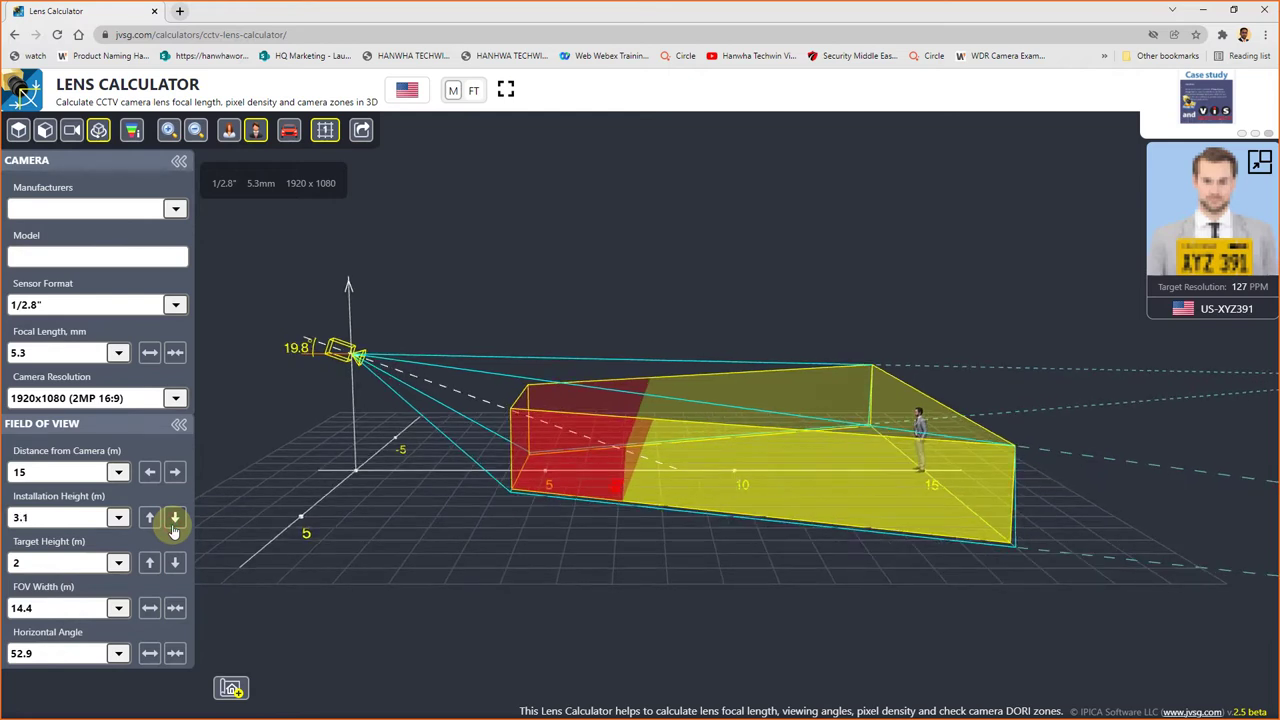
{"action": "left_click", "coordinate": [174, 518]}
Step: Reduce the camera's focal length to 5 mm
{"action": "left_click", "coordinate": [148, 352]}
{"action": "left_click", "coordinate": [148, 352]}
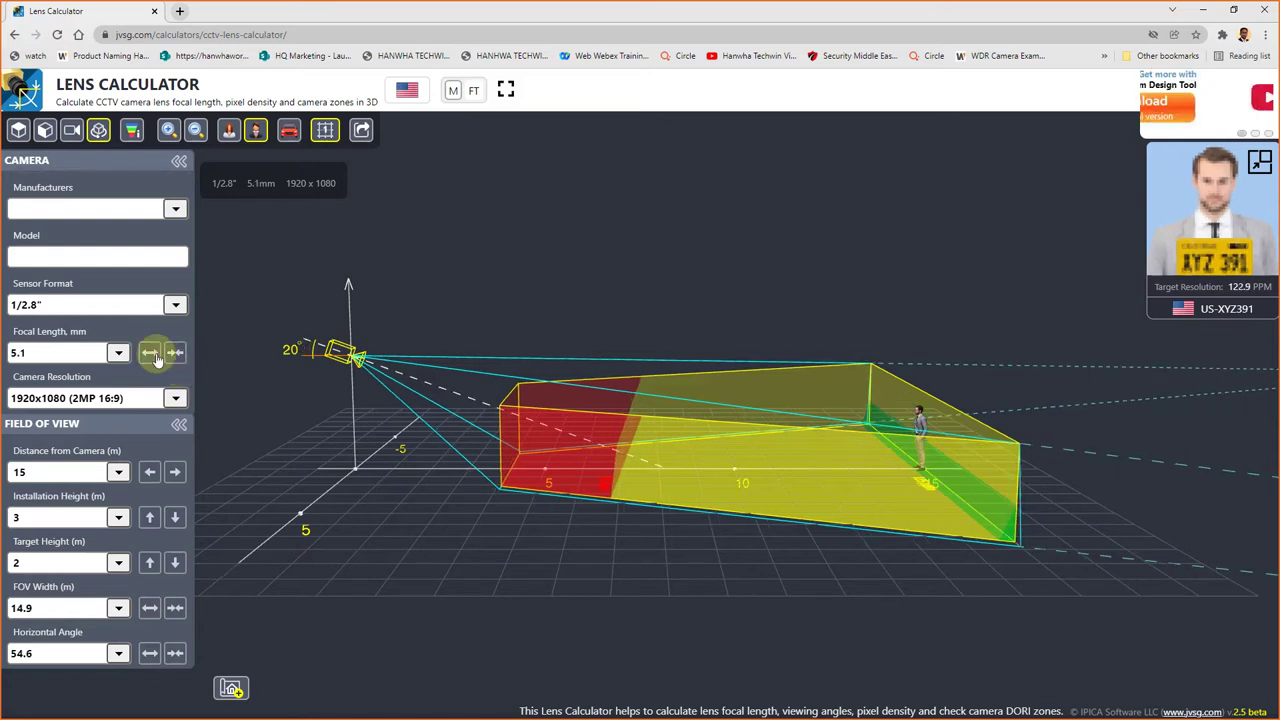
{"action": "left_click", "coordinate": [148, 352]}
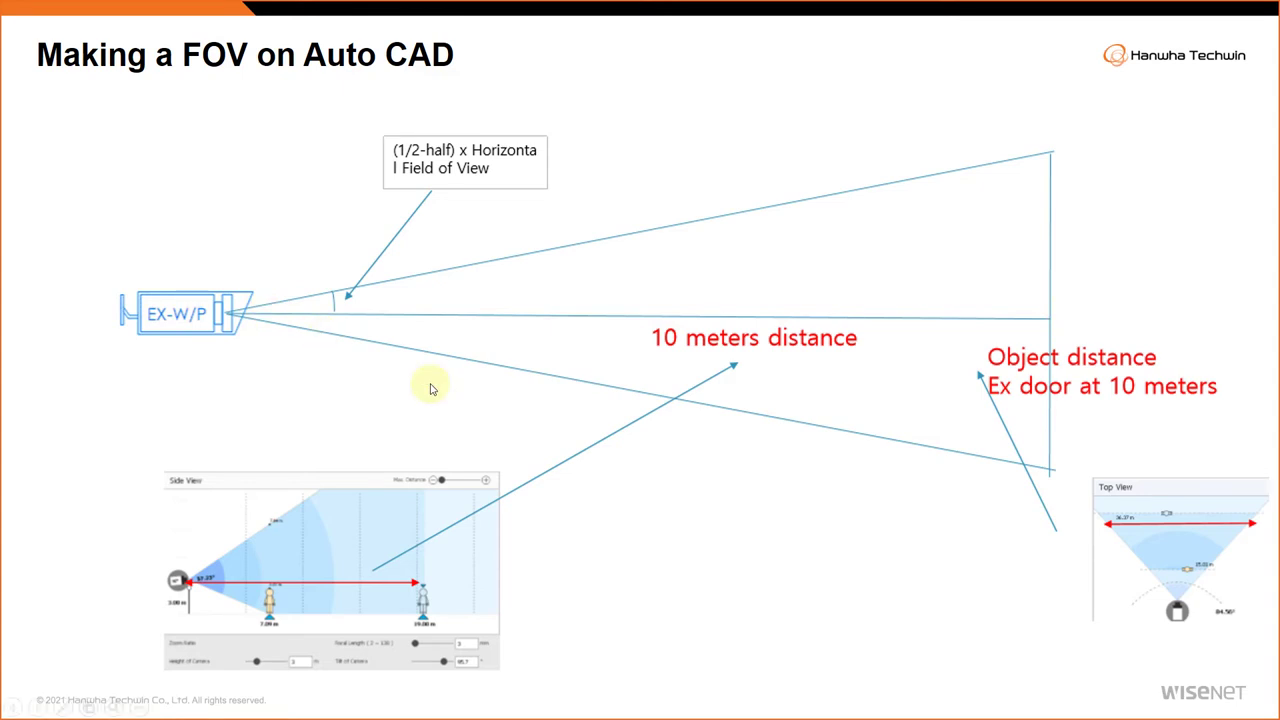
Step: Switch from the AutoCAD FOV slide to the Lens Calculator and show the camera's coverage from above
{"action": "key", "text": "alt+Tab"}
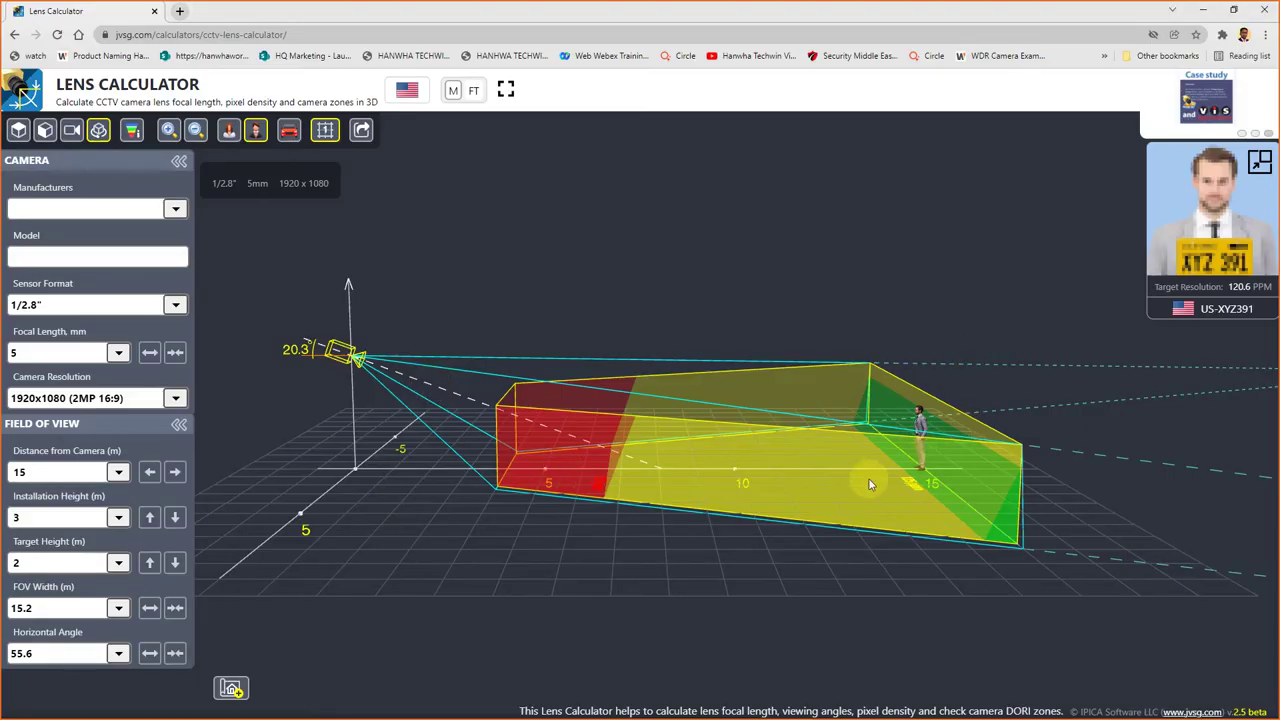
{"action": "left_click", "coordinate": [18, 130]}
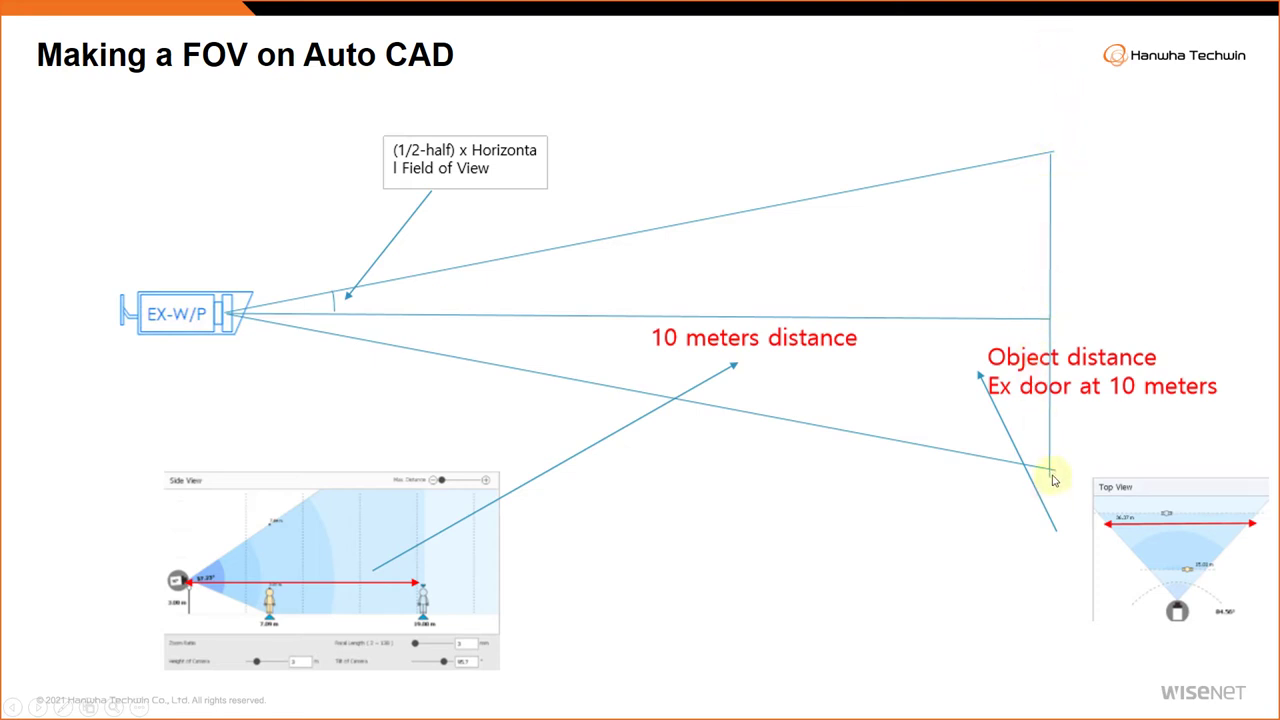
{"action": "key", "text": "alt+Tab"}
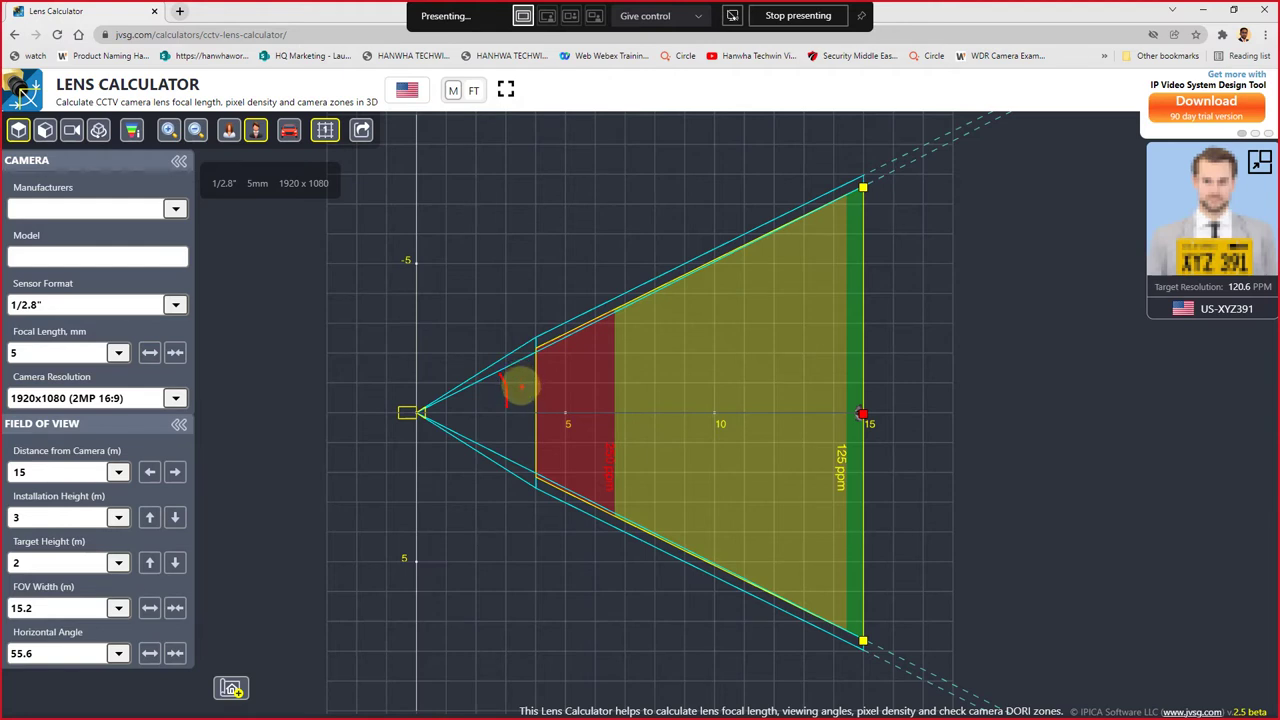
Step: Write 27 in red ink on each half of the camera's horizontal angle in the plan view
{"action": "mouse_move", "coordinate": [514, 382]}
{"action": "left_mouse_down"}
{"action": "mouse_move", "coordinate": [523, 397]}
{"action": "mouse_move", "coordinate": [553, 384]}
{"action": "left_mouse_up"}
{"action": "mouse_move", "coordinate": [505, 421]}
{"action": "left_mouse_down"}
{"action": "mouse_move", "coordinate": [500, 446]}
{"action": "mouse_move", "coordinate": [543, 429]}
{"action": "mouse_move", "coordinate": [558, 438]}
{"action": "left_mouse_up"}
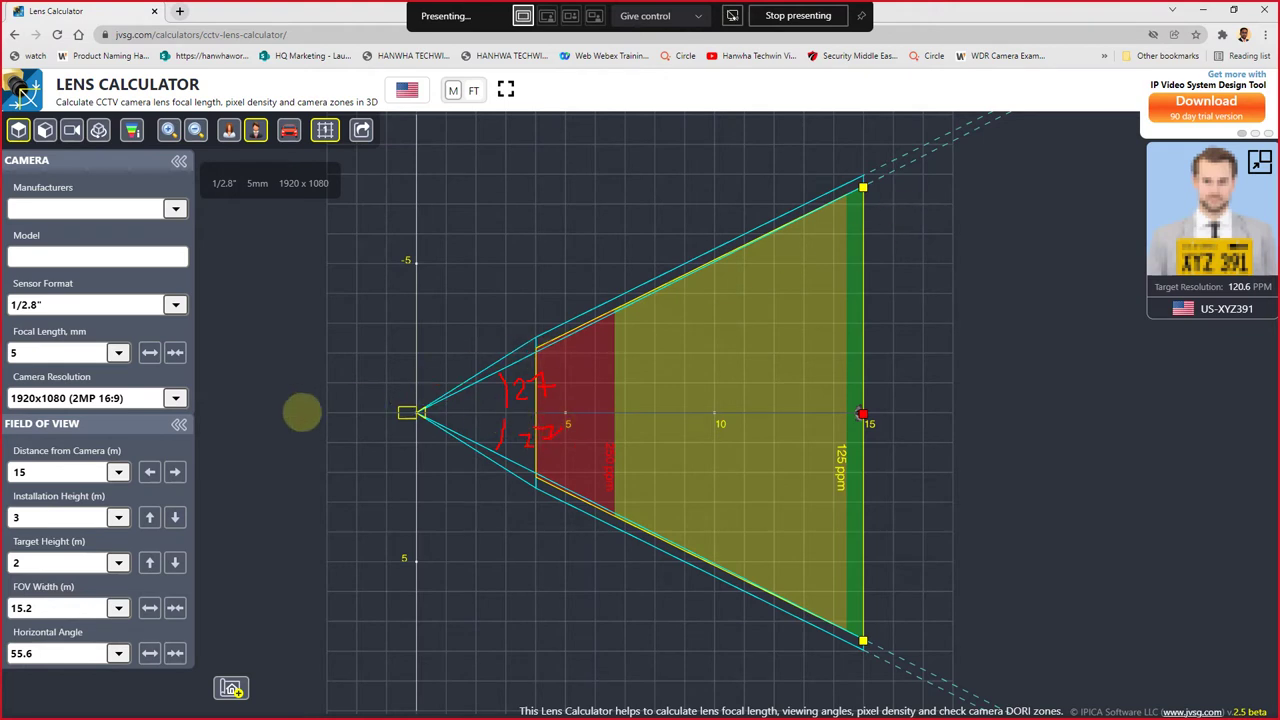
{"action": "left_click", "coordinate": [865, 176]}
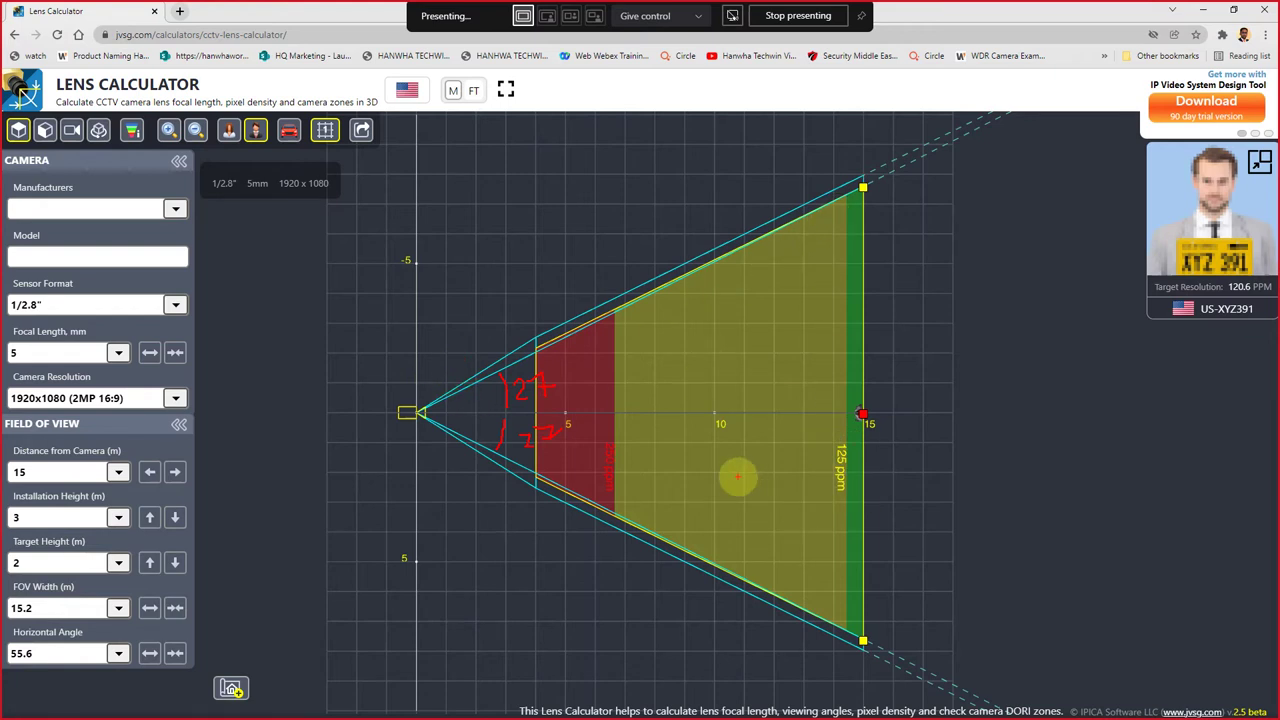
Step: Draw red check marks on the manufacturer, model, sensor format, focal length and camera resolution settings
{"action": "left_click", "coordinate": [161, 257]}
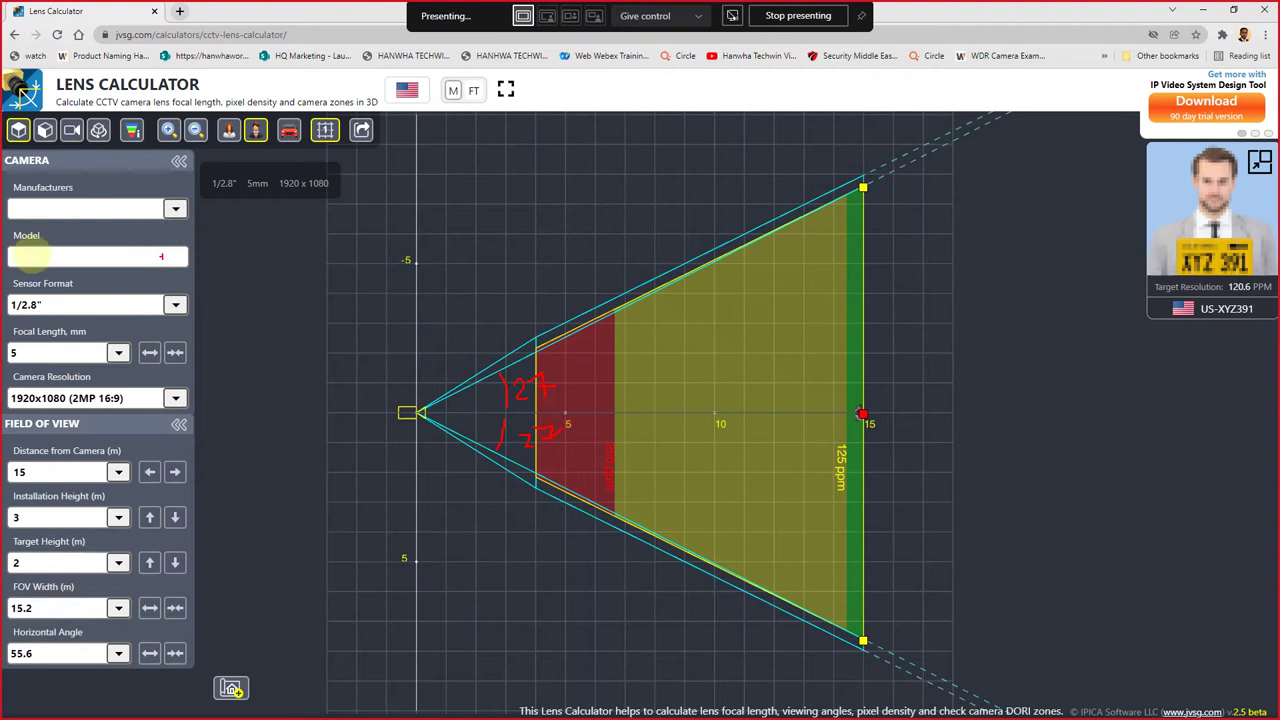
{"action": "left_click_drag", "start_coordinate": [57, 311], "coordinate": [95, 289]}
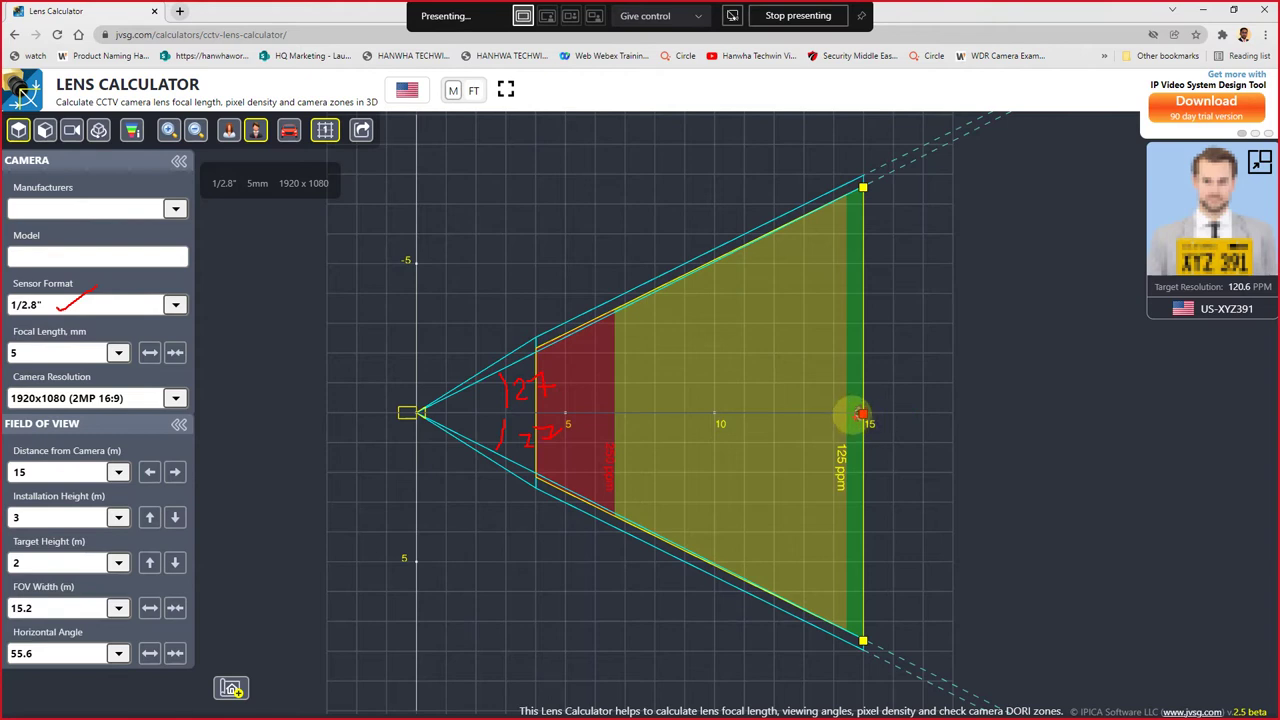
{"action": "left_click", "coordinate": [65, 367]}
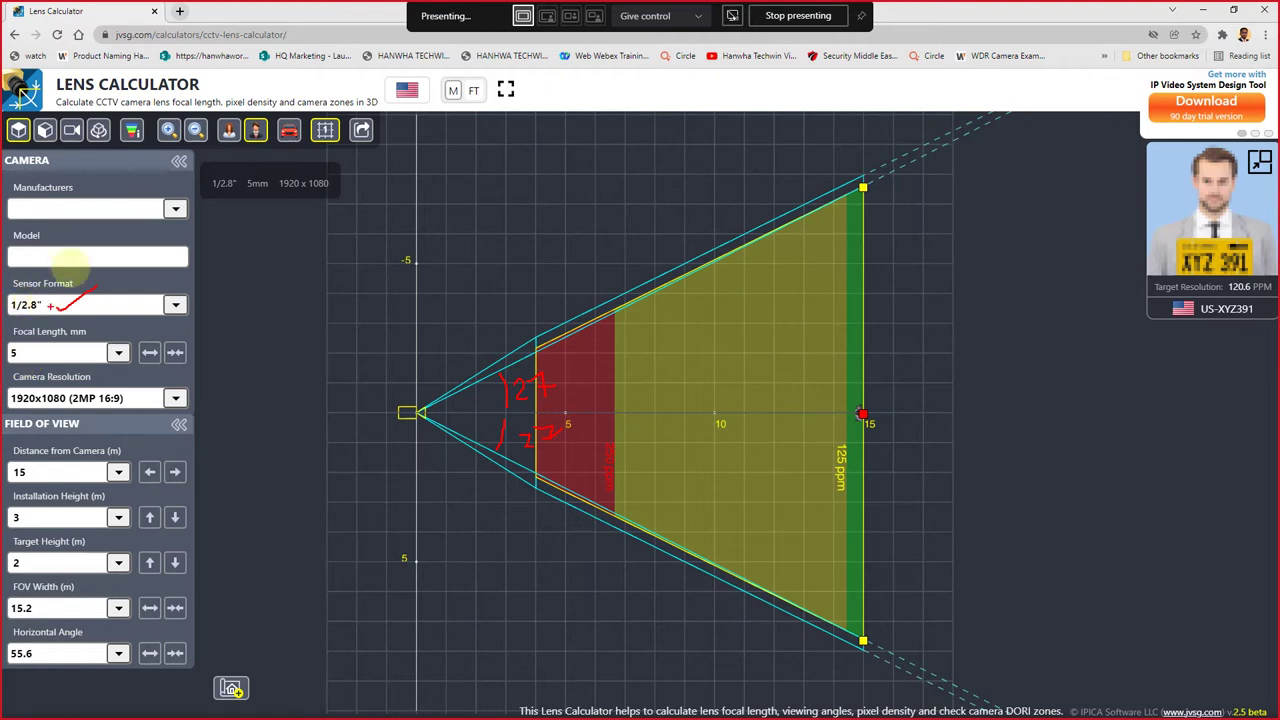
{"action": "left_click_drag", "start_coordinate": [108, 397], "coordinate": [130, 389]}
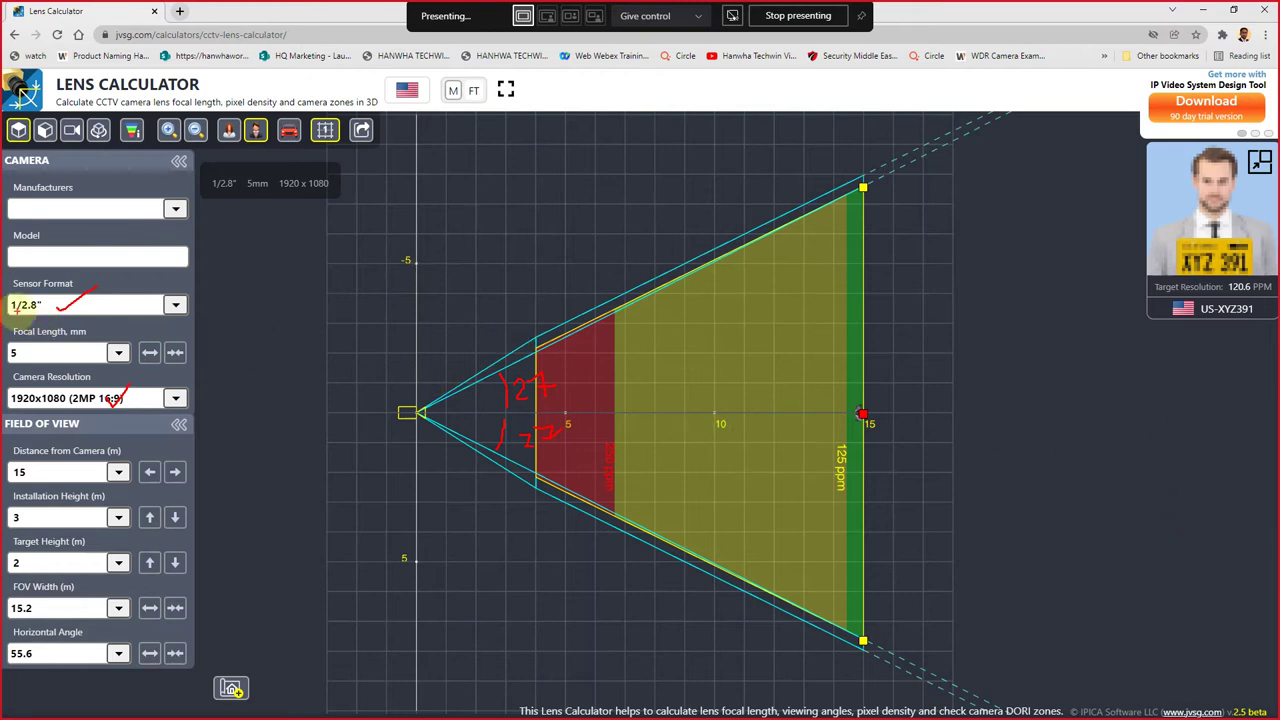
{"action": "left_click_drag", "start_coordinate": [34, 311], "coordinate": [48, 314]}
{"action": "left_click_drag", "start_coordinate": [30, 357], "coordinate": [44, 362]}
{"action": "left_click_drag", "start_coordinate": [46, 419], "coordinate": [58, 424]}
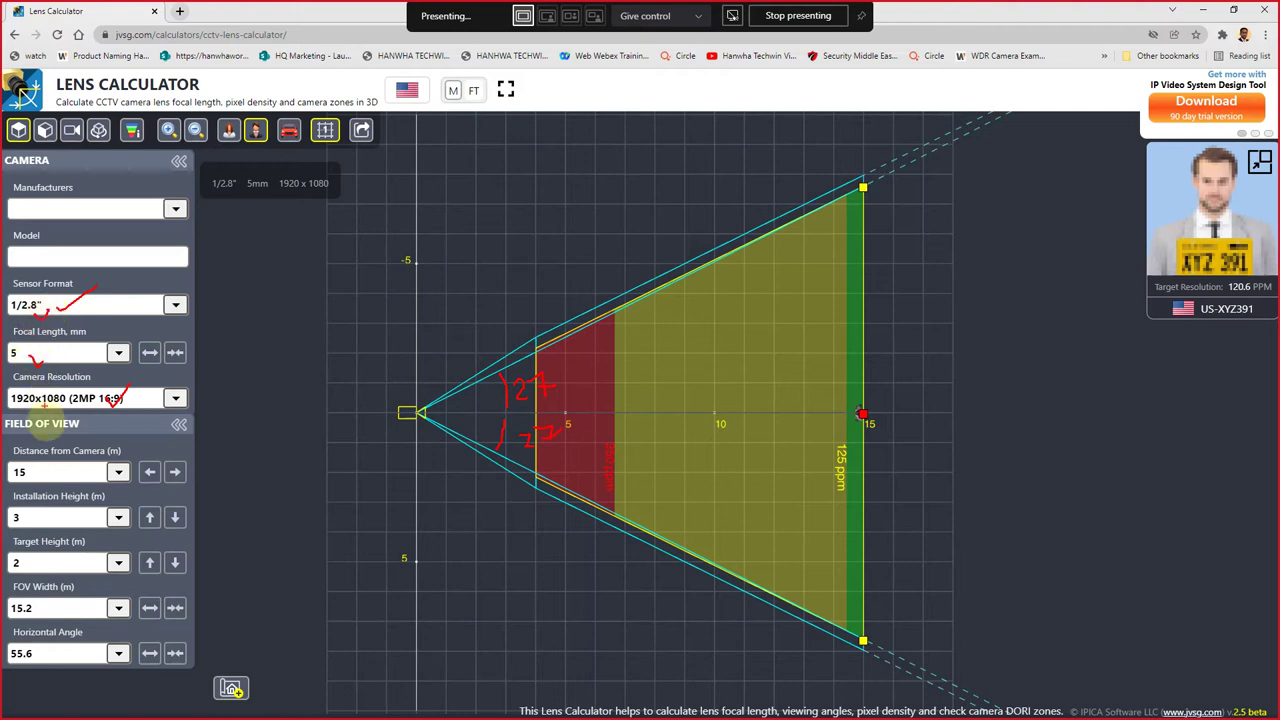
{"action": "left_click_drag", "start_coordinate": [42, 318], "coordinate": [80, 285]}
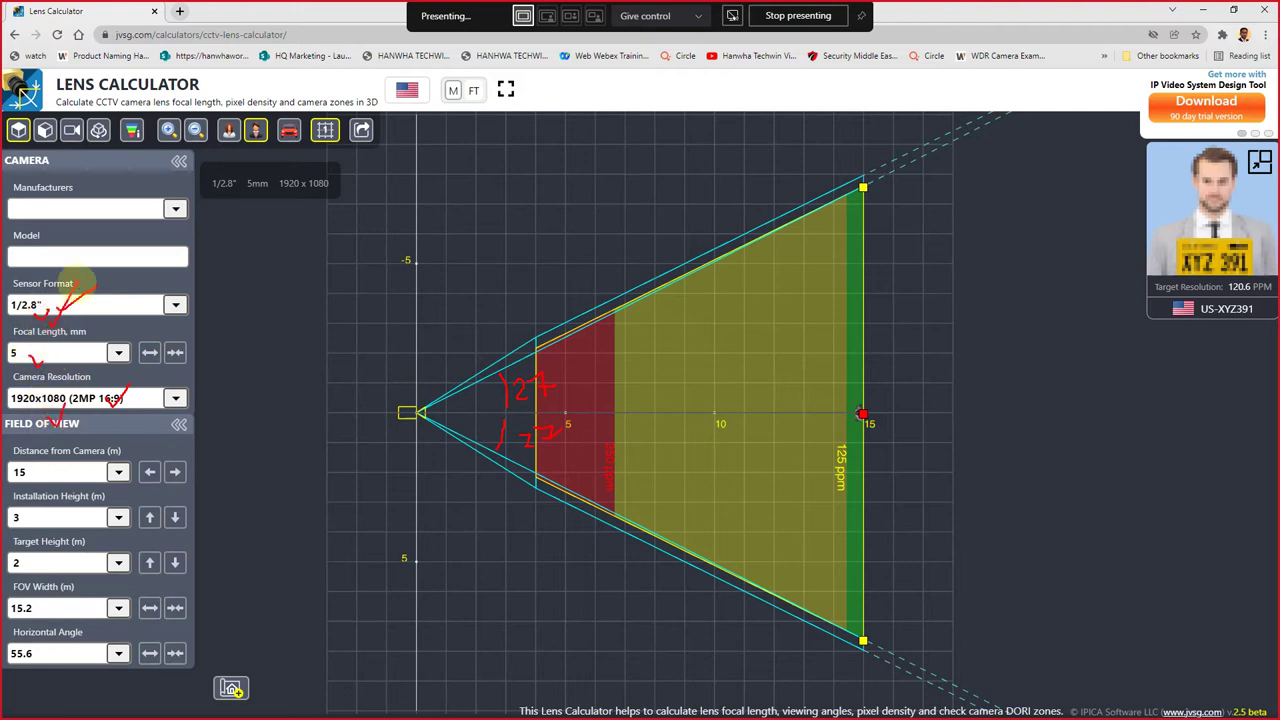
{"action": "left_click_drag", "start_coordinate": [88, 203], "coordinate": [136, 170]}
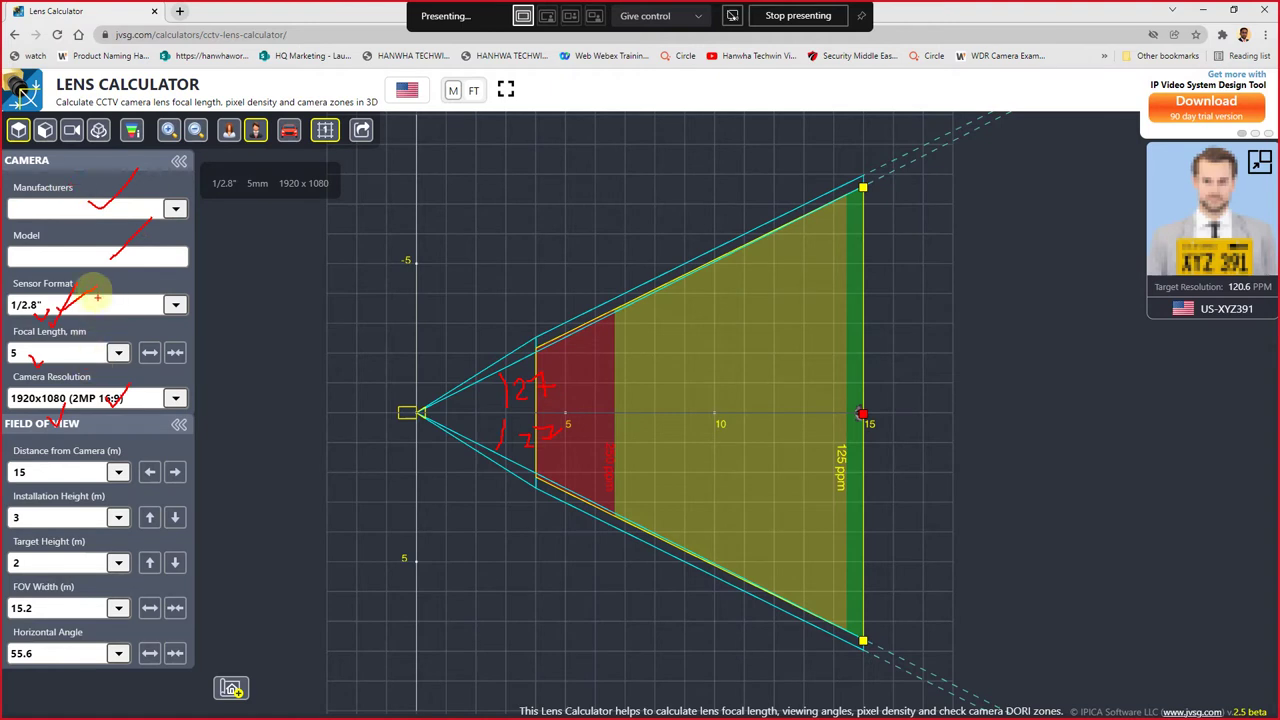
{"action": "left_click_drag", "start_coordinate": [68, 200], "coordinate": [106, 190]}
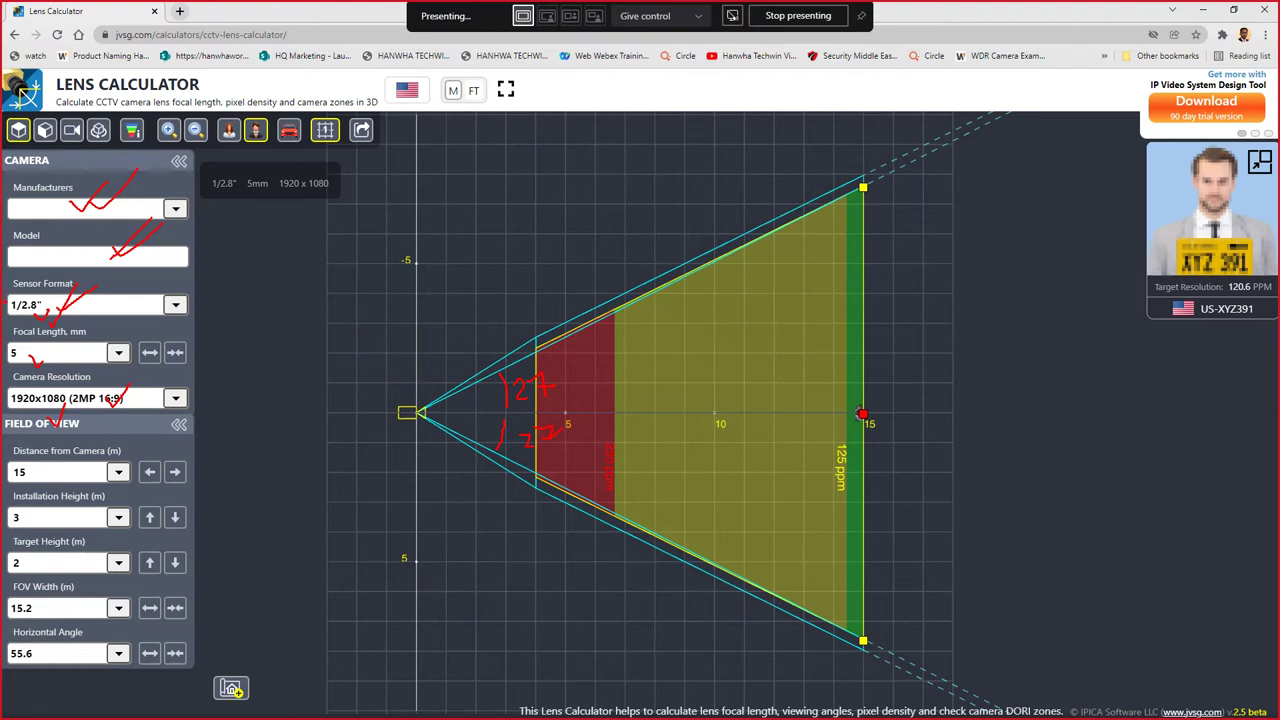
Step: Clear the ink annotations and show the camera's coverage from the side
{"action": "key", "text": "Escape"}
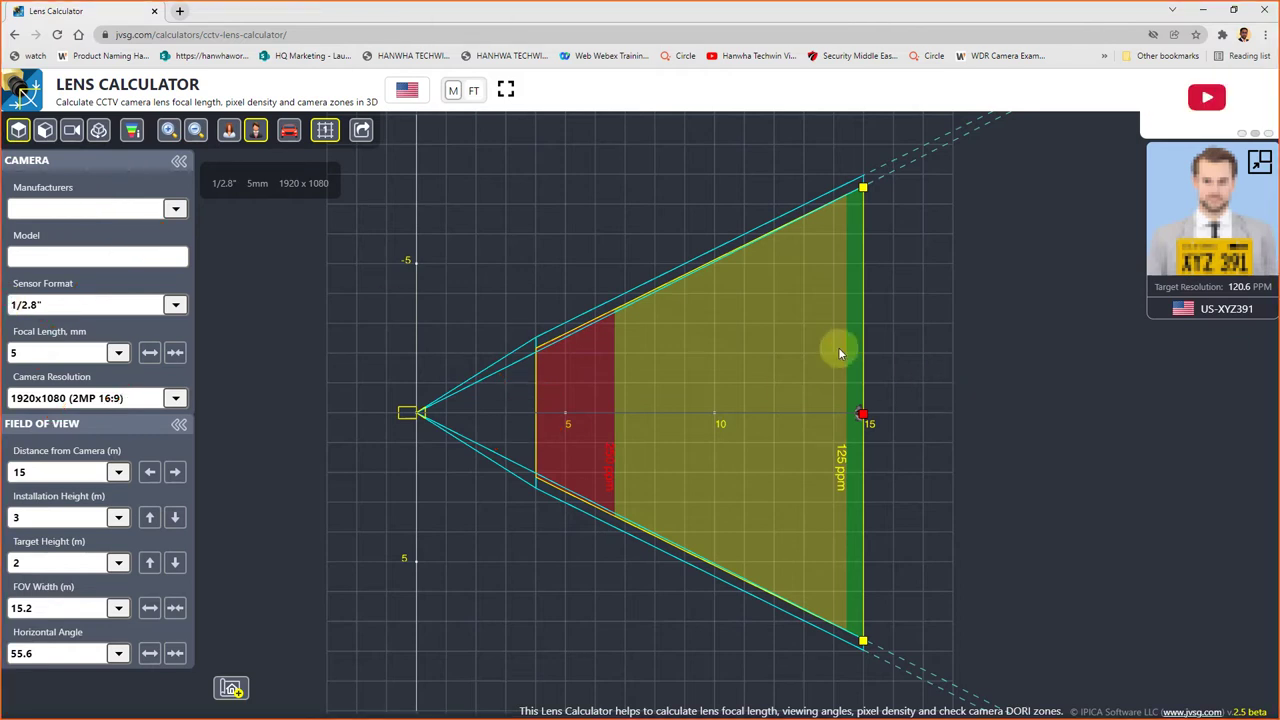
{"action": "left_click", "coordinate": [45, 130]}
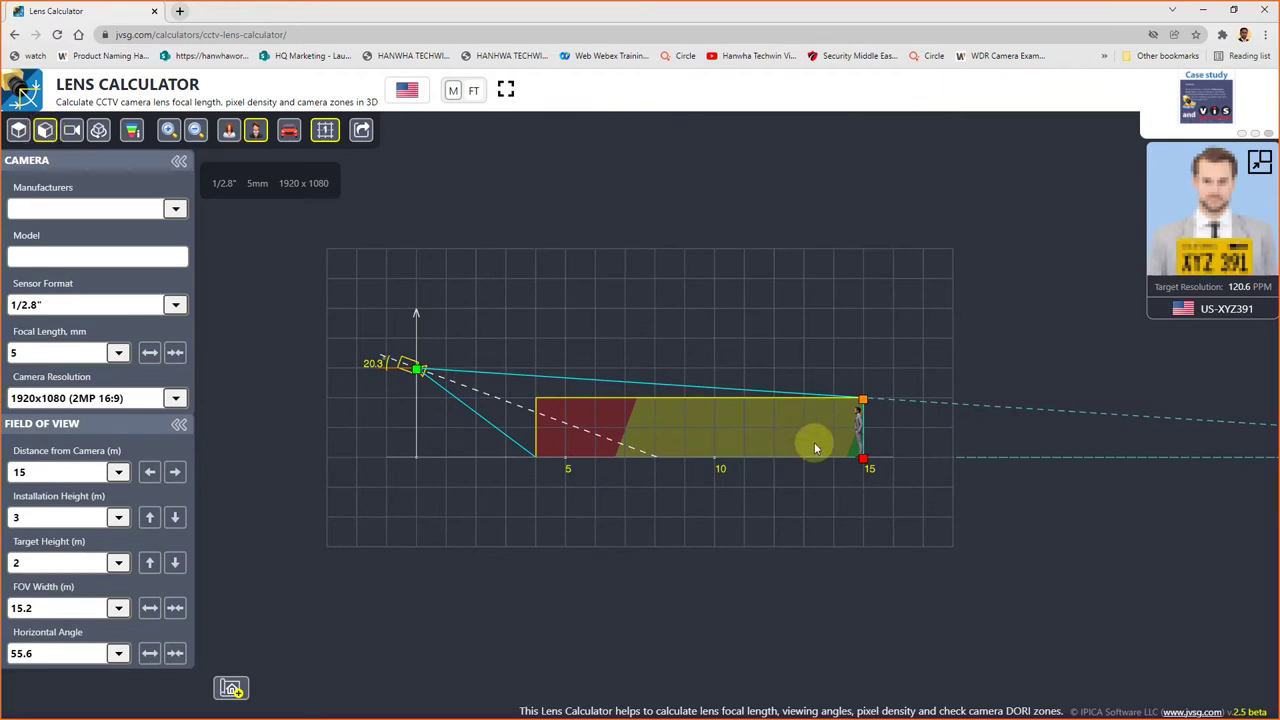
Step: Adjust the browser's page zoom until the camera's side-view coverage fills the page
{"action": "key", "text": "ctrl+plus"}
{"action": "key", "text": "ctrl+plus"}
{"action": "key", "text": "ctrl+plus"}
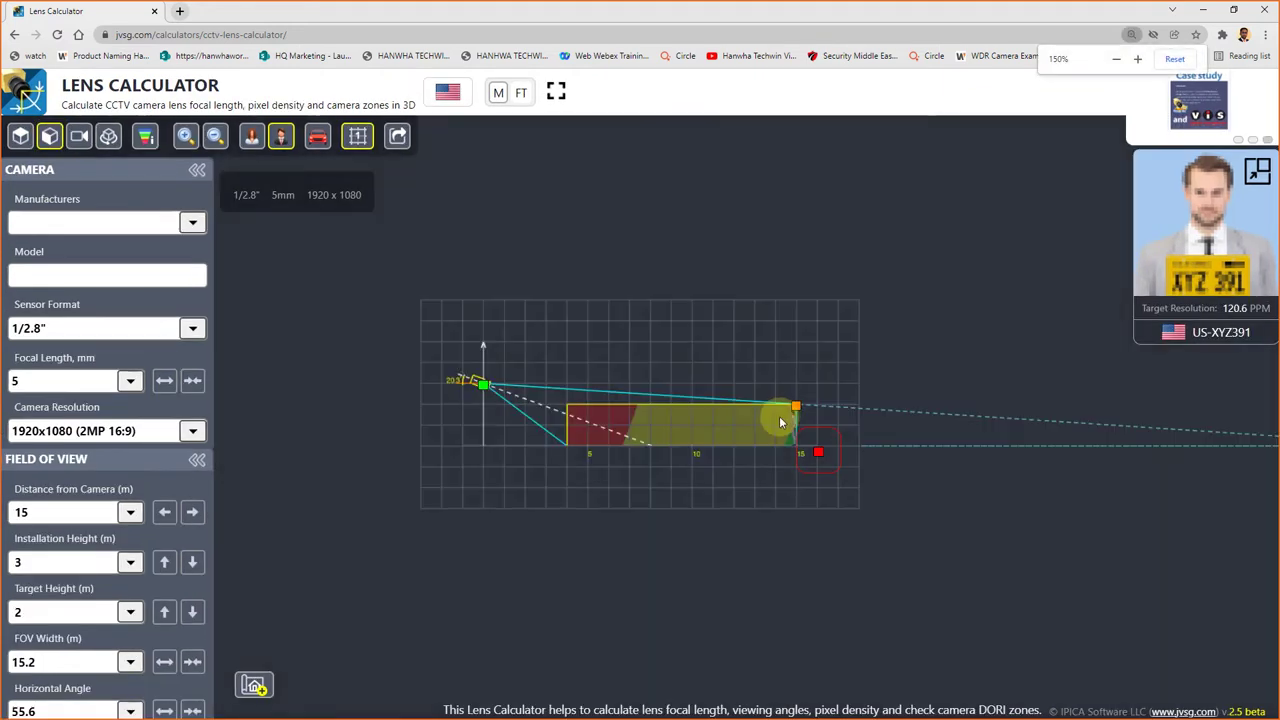
{"action": "key", "text": "ctrl+0"}
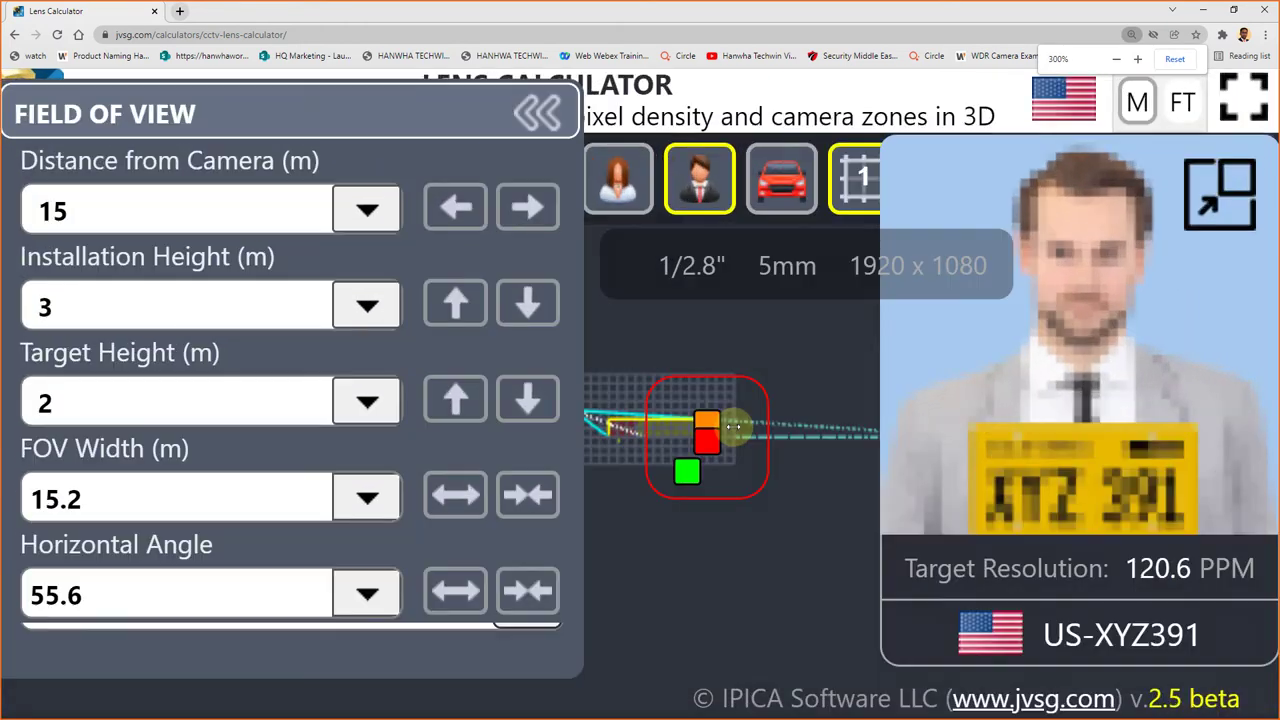
{"action": "key", "text": "ctrl+minus"}
{"action": "key", "text": "ctrl+minus"}
{"action": "key", "text": "ctrl+minus"}
{"action": "key", "text": "ctrl+minus"}
{"action": "key", "text": "ctrl+minus"}
{"action": "key", "text": "ctrl+minus"}
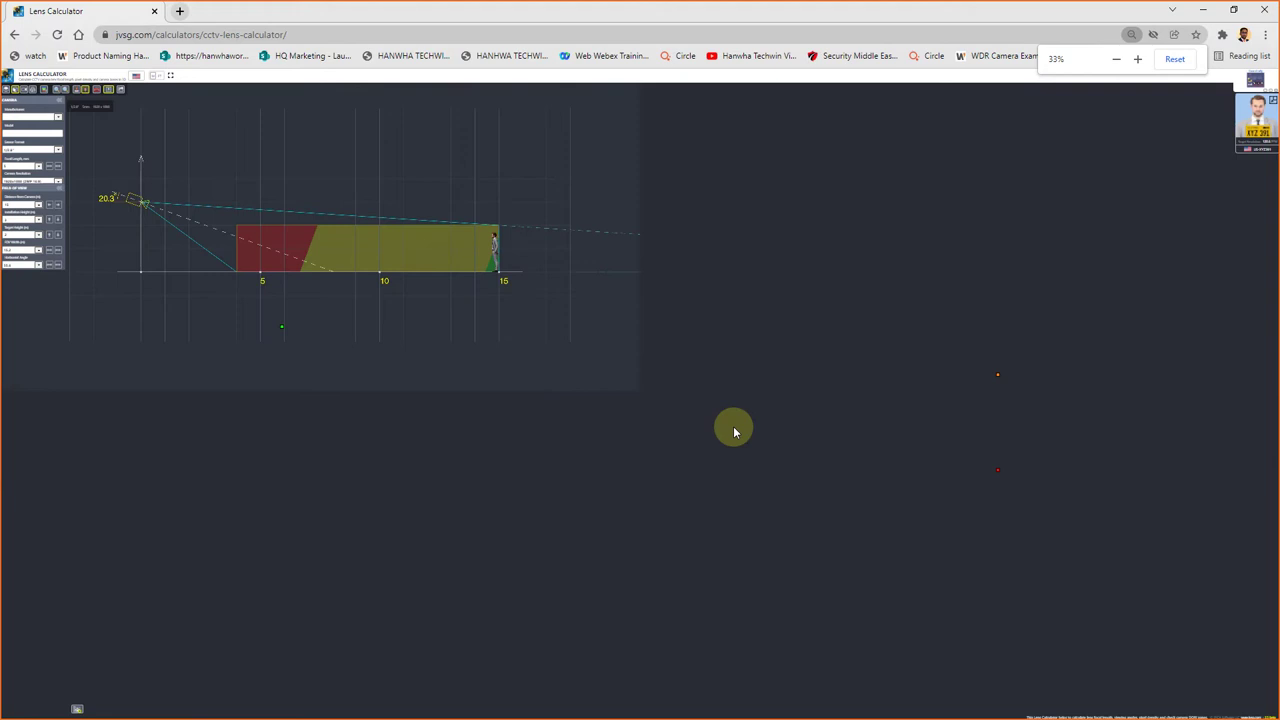
{"action": "key", "text": "ctrl+plus"}
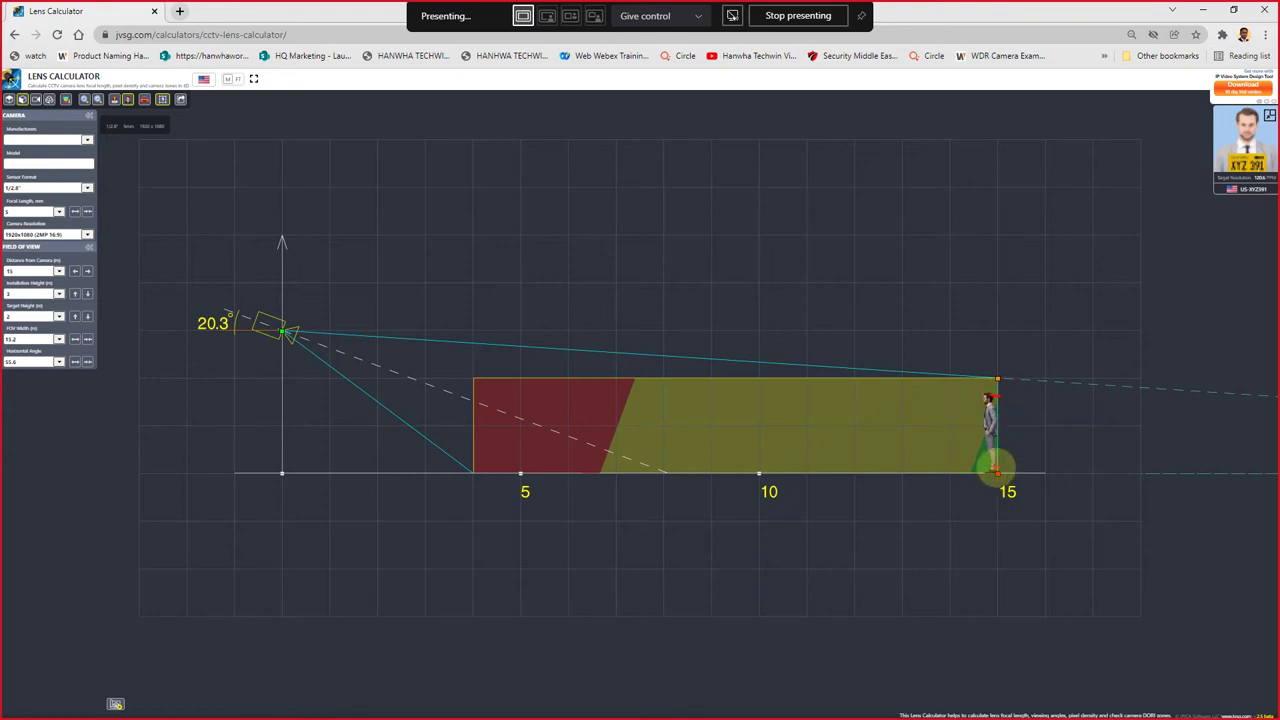
Step: Write 100% in red ink beside the person at 15 m and draw a line across the person's lower legs
{"action": "mouse_move", "coordinate": [1017, 422]}
{"action": "left_mouse_down"}
{"action": "mouse_move", "coordinate": [1088, 391]}
{"action": "mouse_move", "coordinate": [1080, 406]}
{"action": "mouse_move", "coordinate": [1093, 410]}
{"action": "left_mouse_up"}
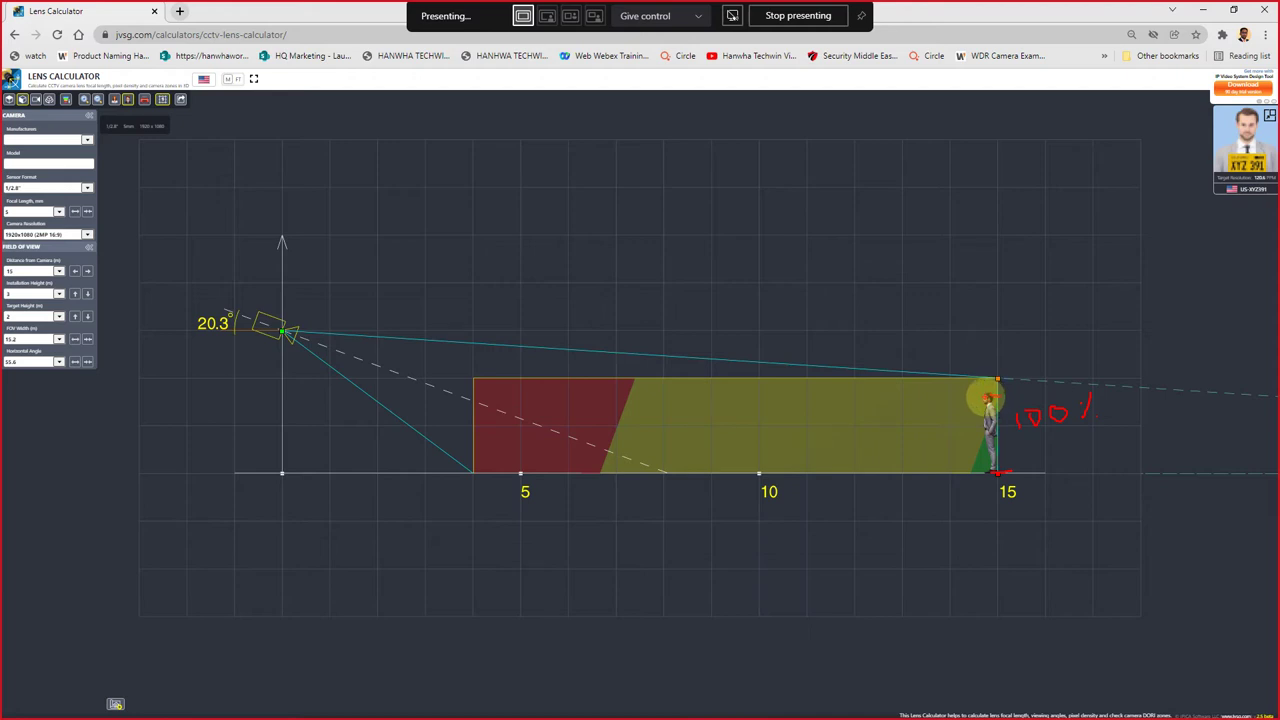
{"action": "left_click_drag", "start_coordinate": [971, 455], "coordinate": [1009, 455]}
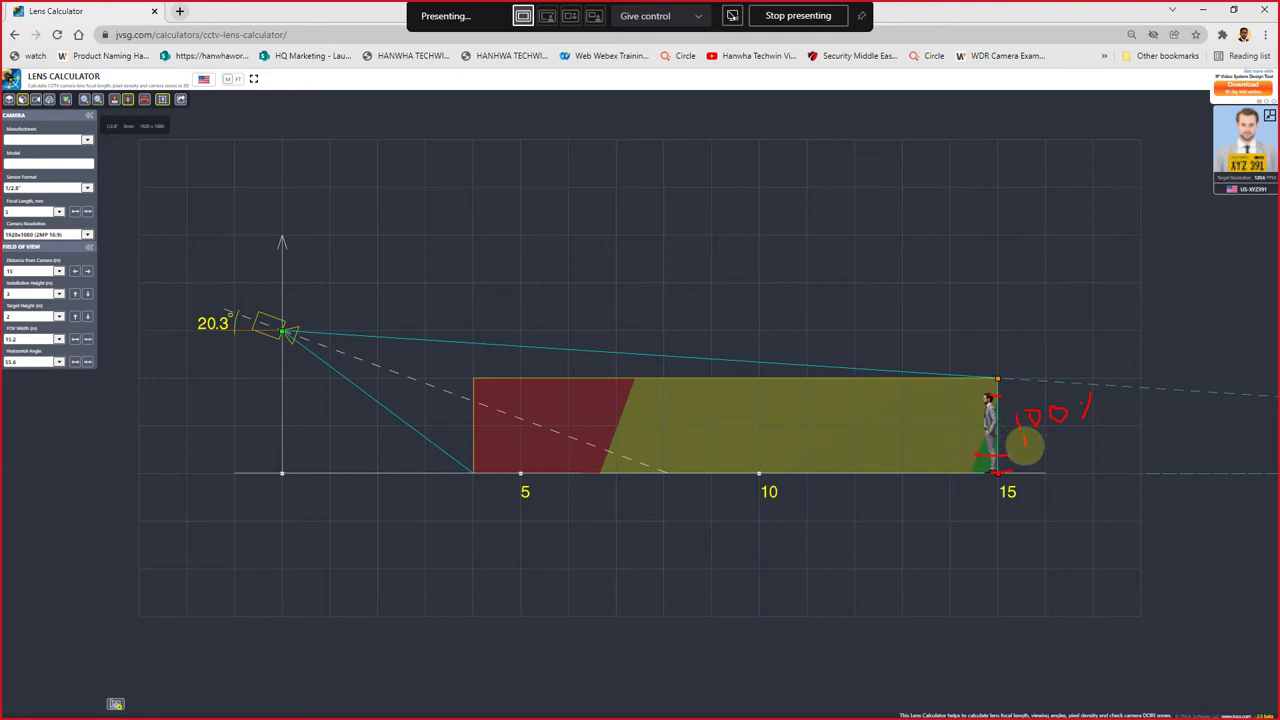
{"action": "mouse_move", "coordinate": [1046, 429]}
{"action": "left_mouse_down"}
{"action": "mouse_move", "coordinate": [1038, 442]}
{"action": "mouse_move", "coordinate": [1070, 440]}
{"action": "mouse_move", "coordinate": [1068, 428]}
{"action": "mouse_move", "coordinate": [1106, 436]}
{"action": "mouse_move", "coordinate": [1066, 423]}
{"action": "mouse_move", "coordinate": [991, 436]}
{"action": "left_mouse_up"}
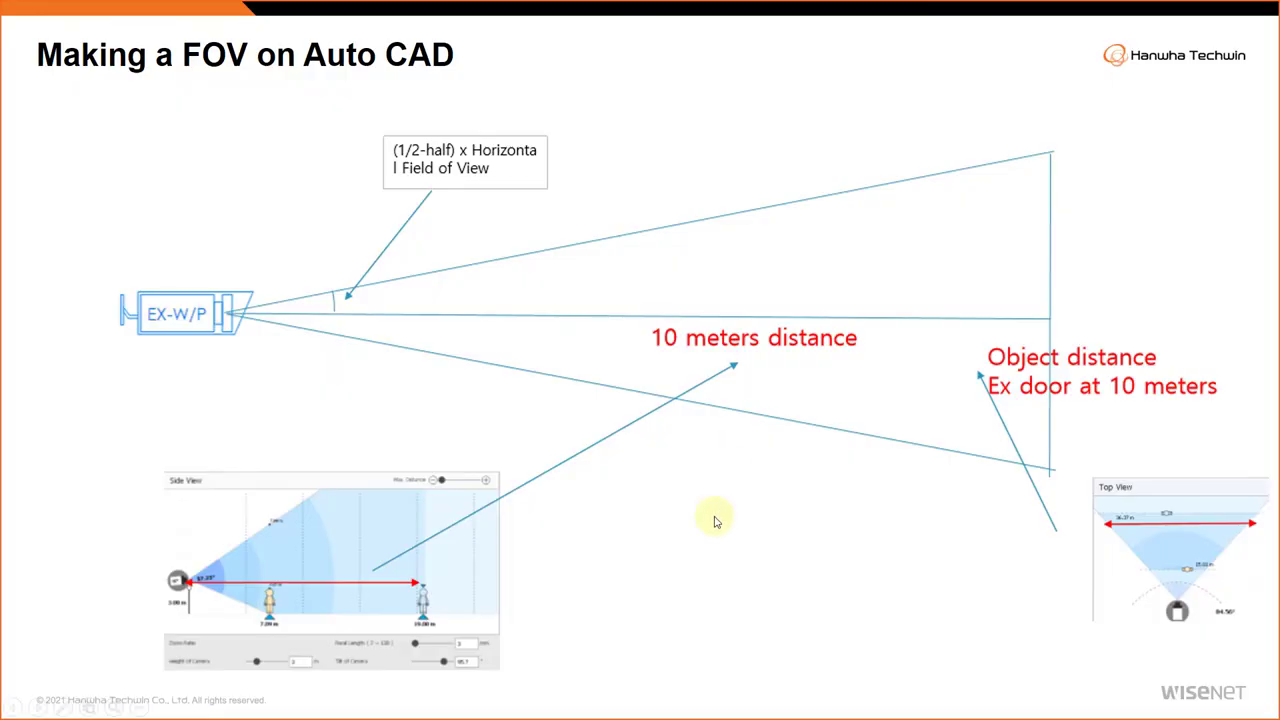
{"action": "left_click", "coordinate": [850, 513]}
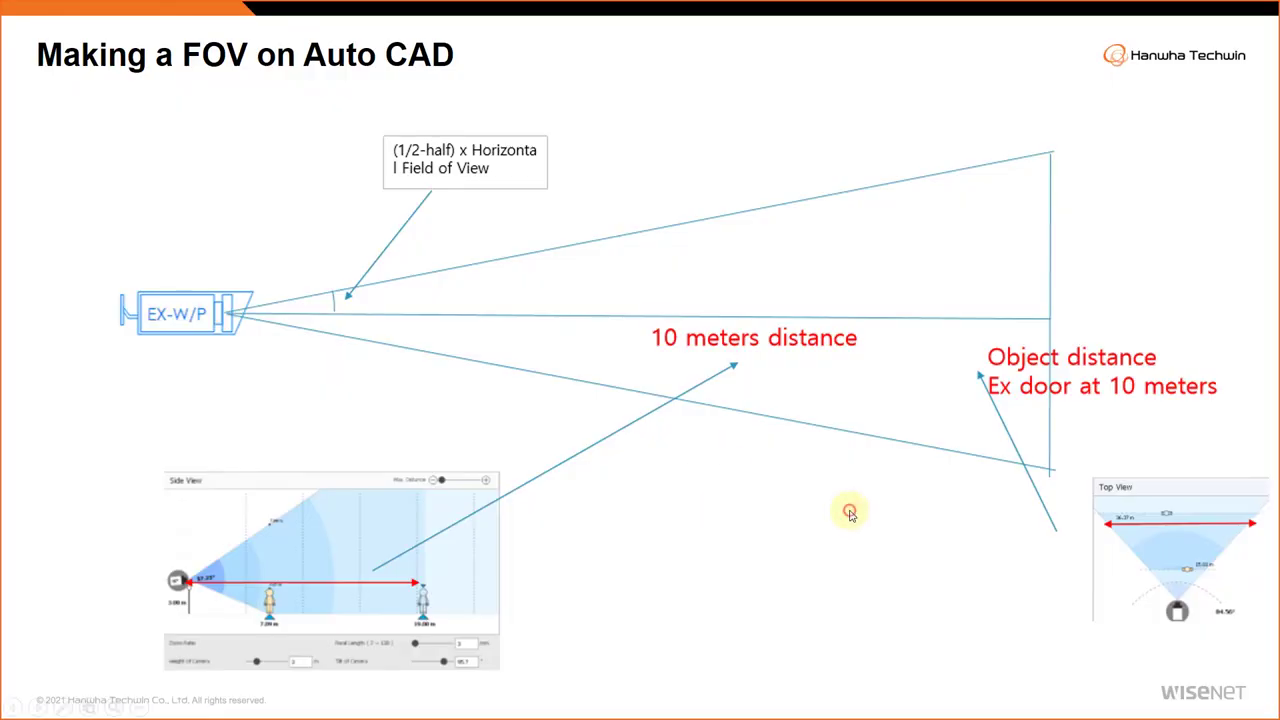
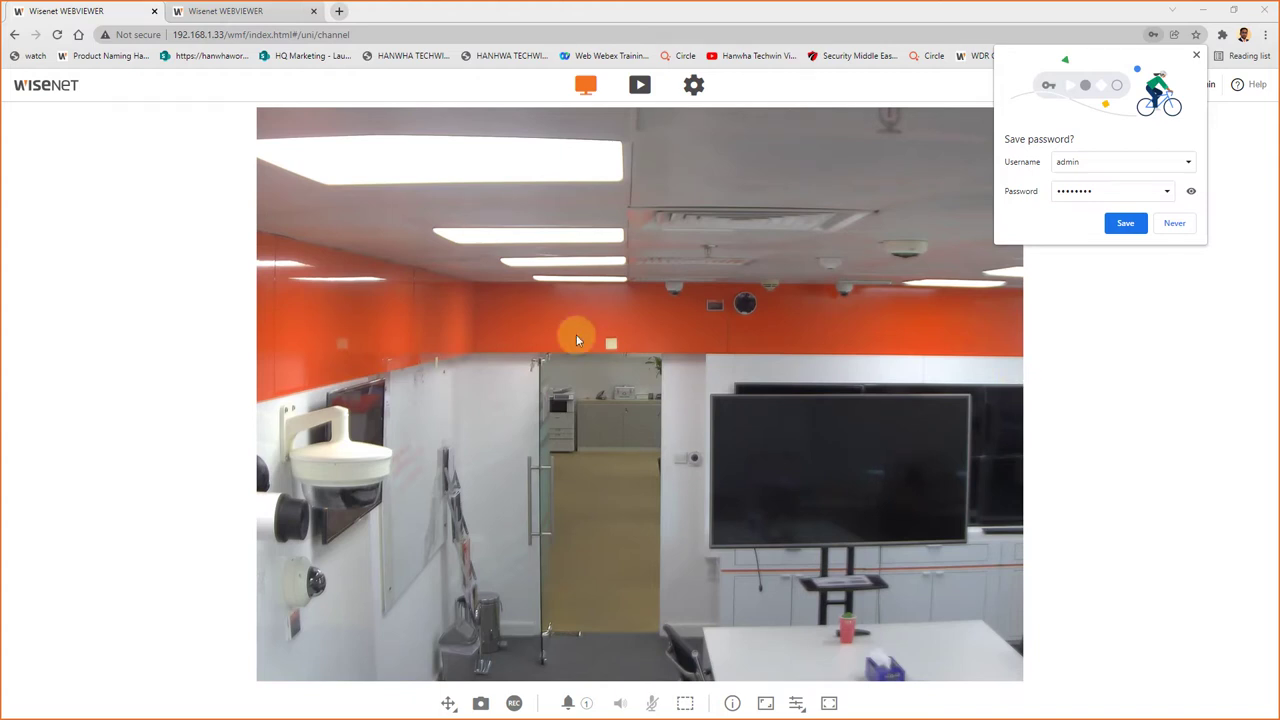
Step: Measure the doorway's width in the live camera image with a pixel-count box about 250 pixels wide
{"action": "left_click", "coordinate": [686, 706]}
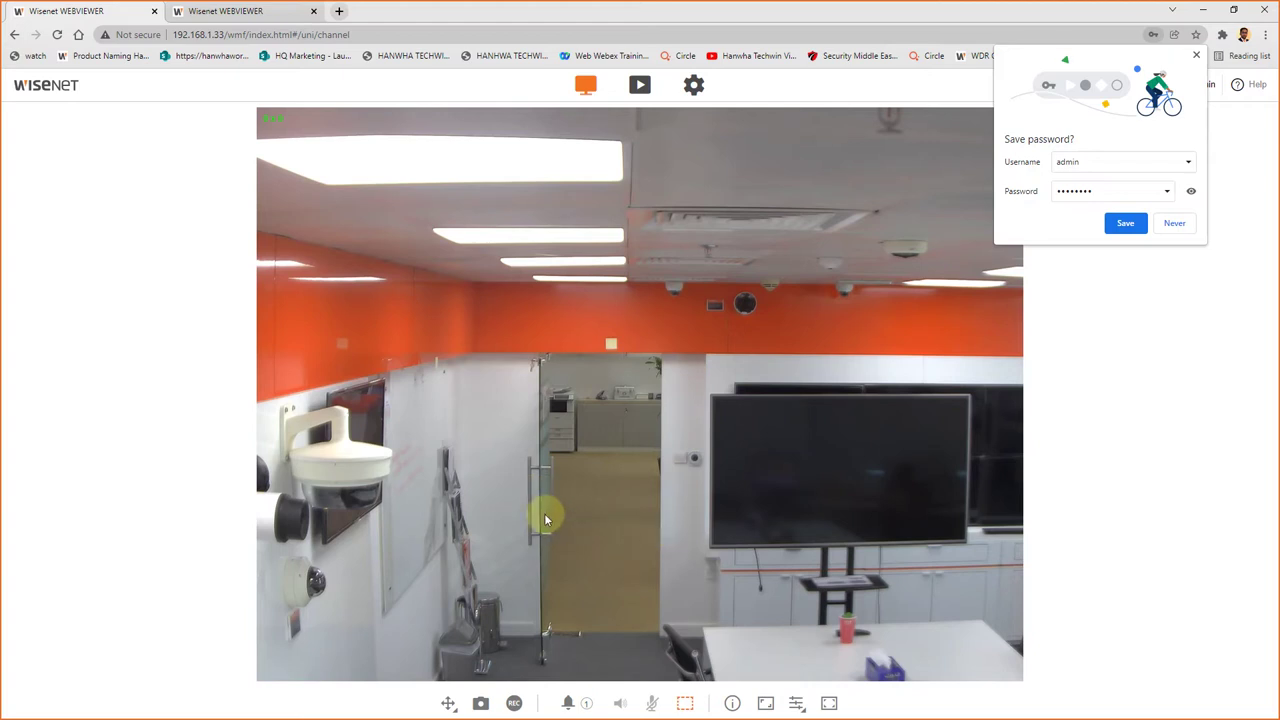
{"action": "left_click_drag", "start_coordinate": [540, 517], "coordinate": [662, 560]}
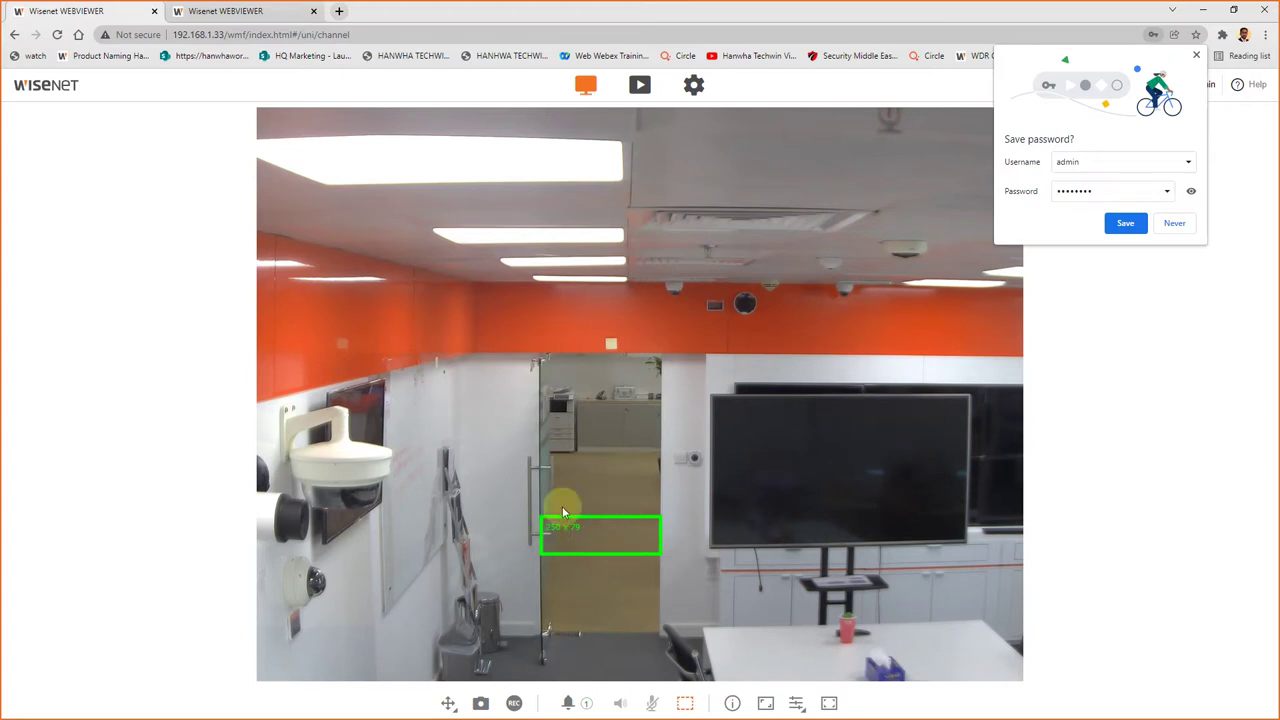
Step: Zoom the camera lens out by 100 in the focus setup and refocus it with Simple Focus
{"action": "left_click", "coordinate": [694, 88]}
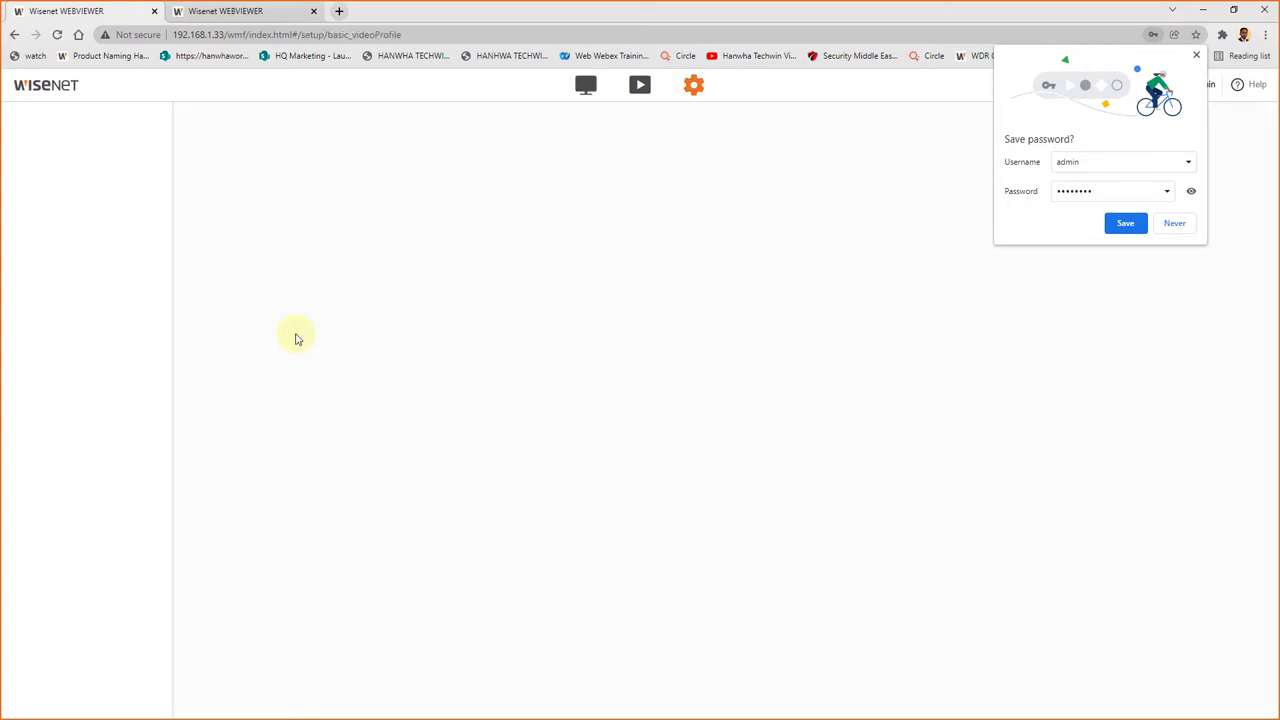
{"action": "left_click", "coordinate": [116, 278]}
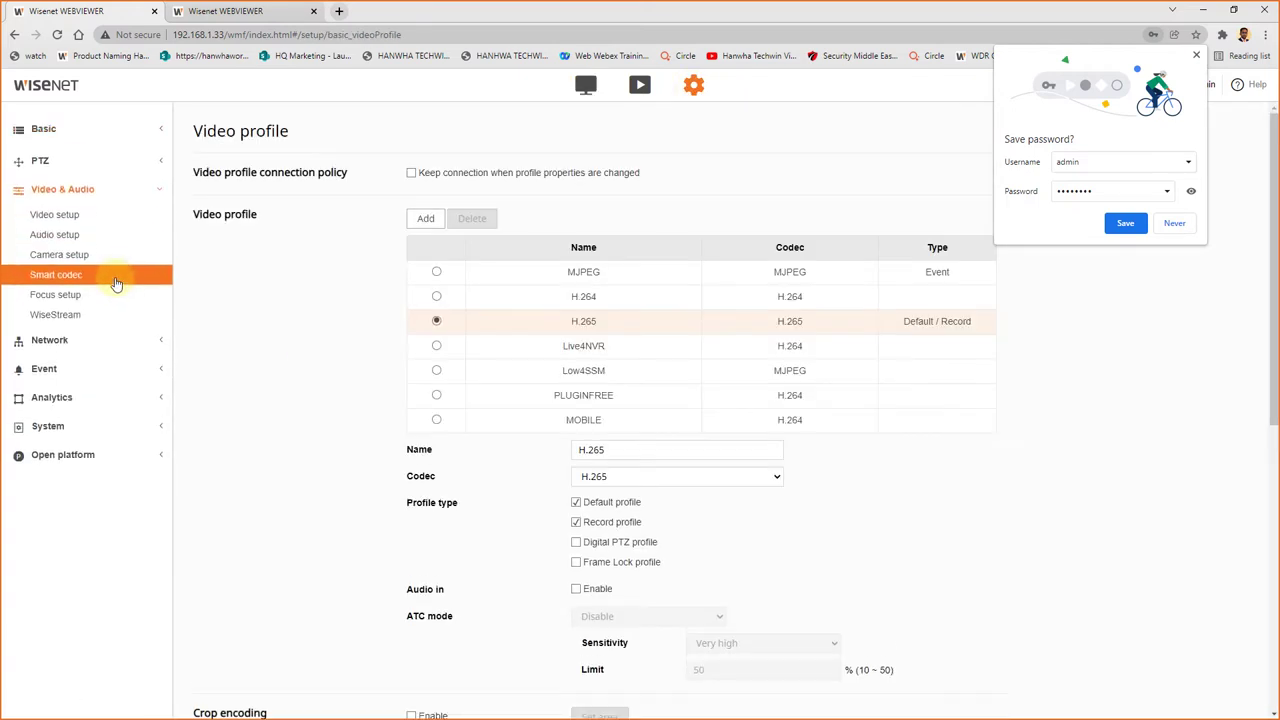
{"action": "left_click", "coordinate": [116, 289]}
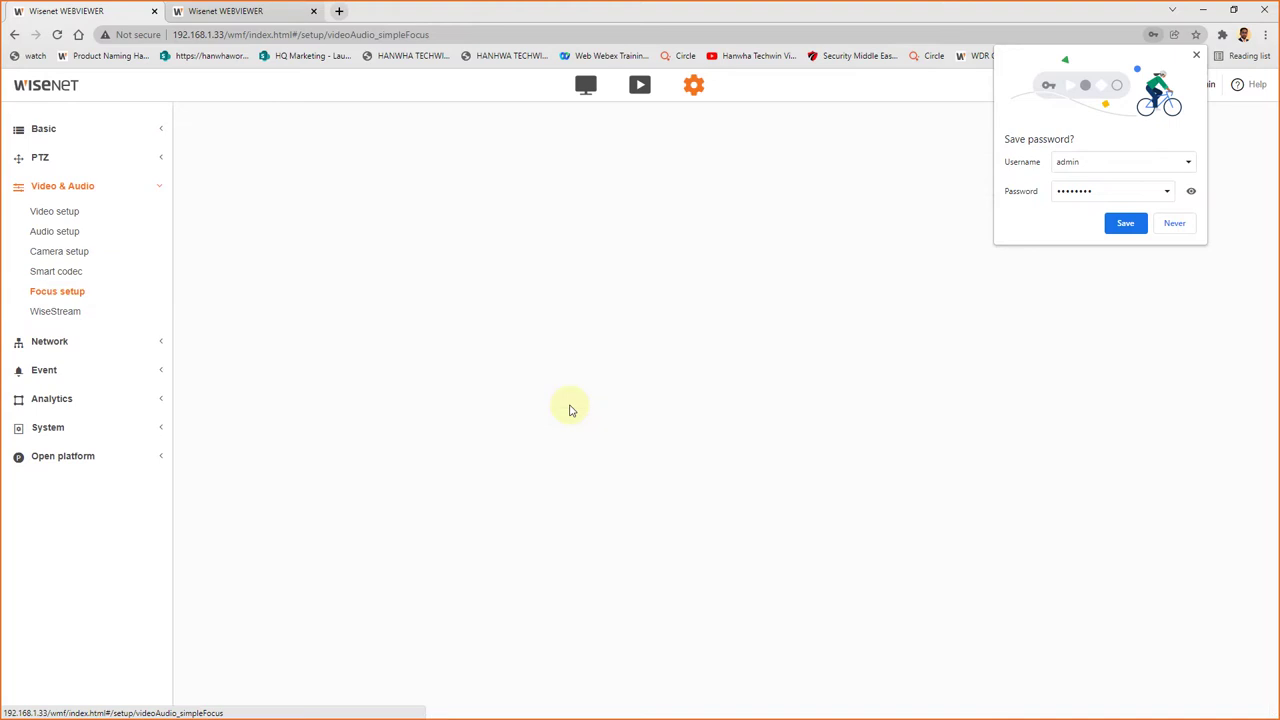
{"action": "left_click", "coordinate": [687, 253]}
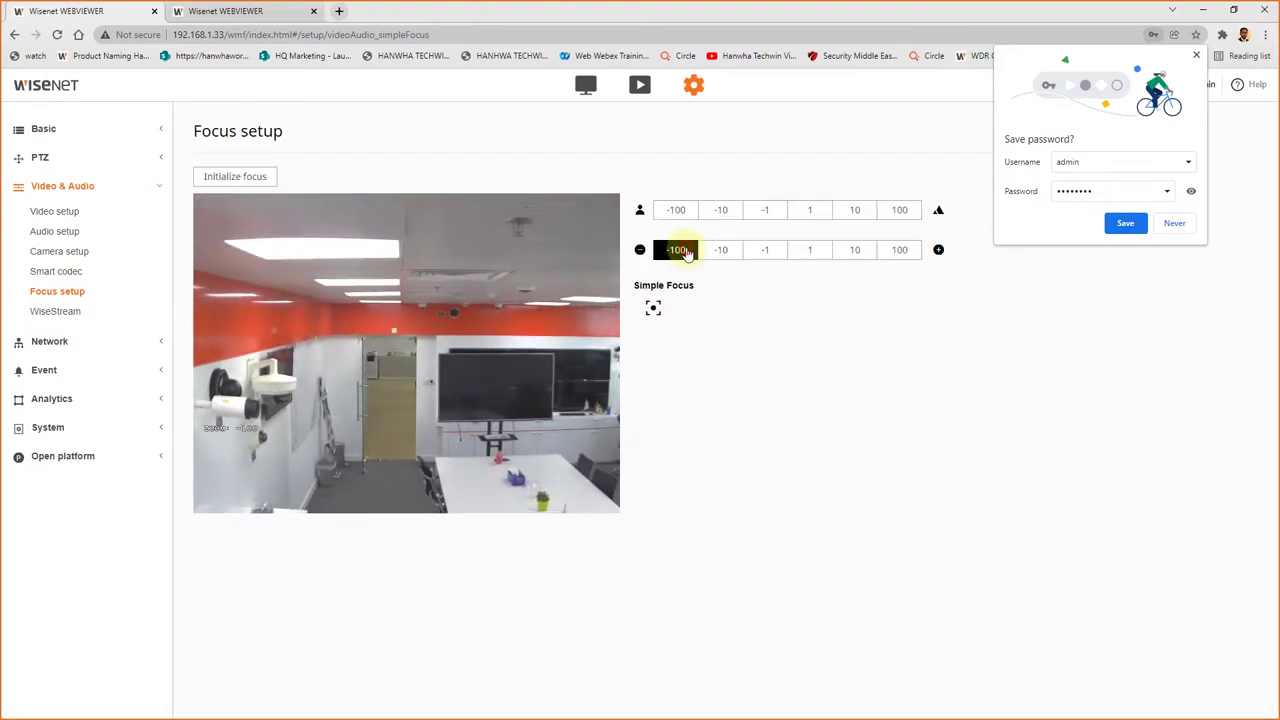
{"action": "left_click", "coordinate": [655, 310]}
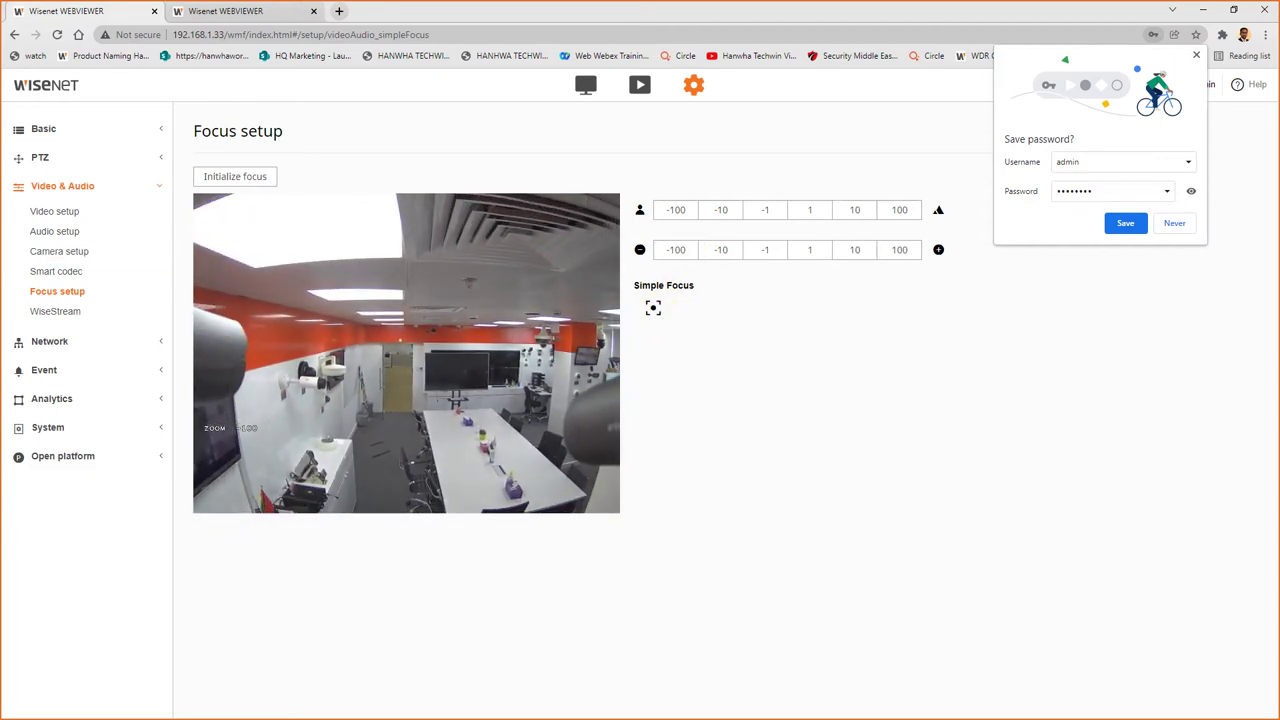
Step: Switch to the Online IP Video Guide page on DORI zones and search it for 62
{"action": "left_click", "coordinate": [537, 294]}
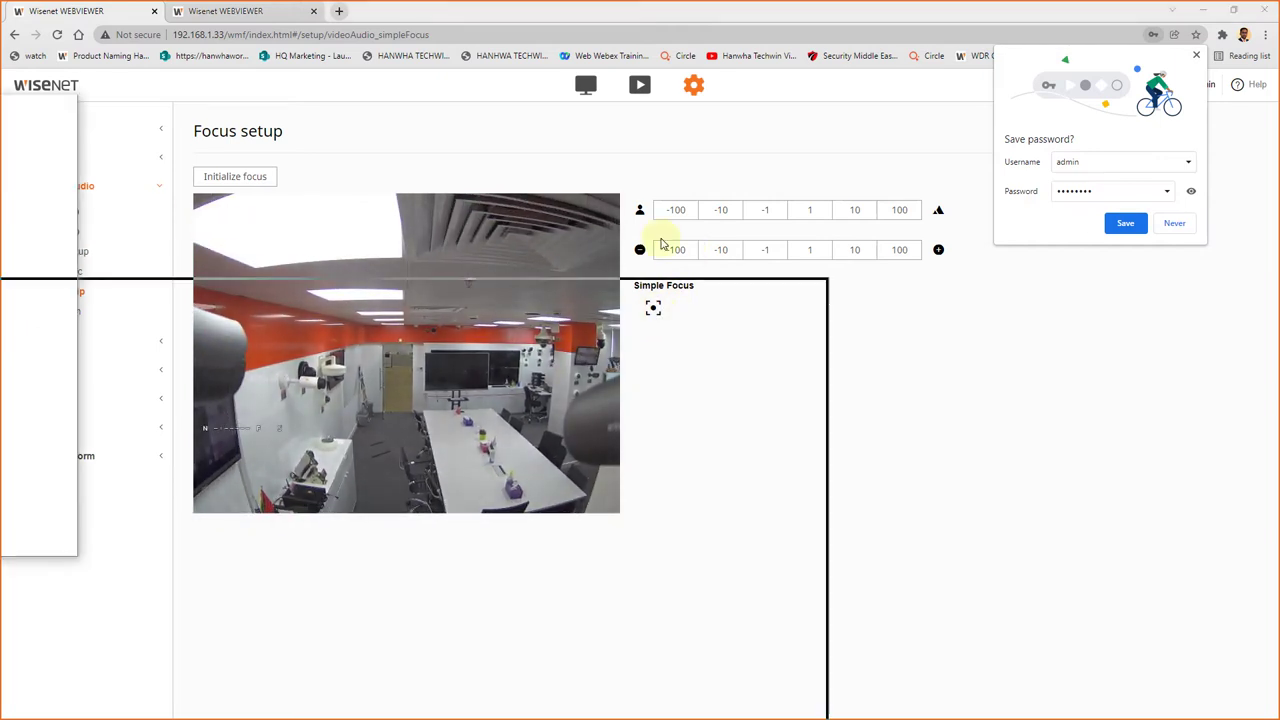
{"action": "key", "text": "alt+Tab"}
{"action": "scroll", "coordinate": [578, 508], "scroll_direction": "down", "scroll_amount": 3}
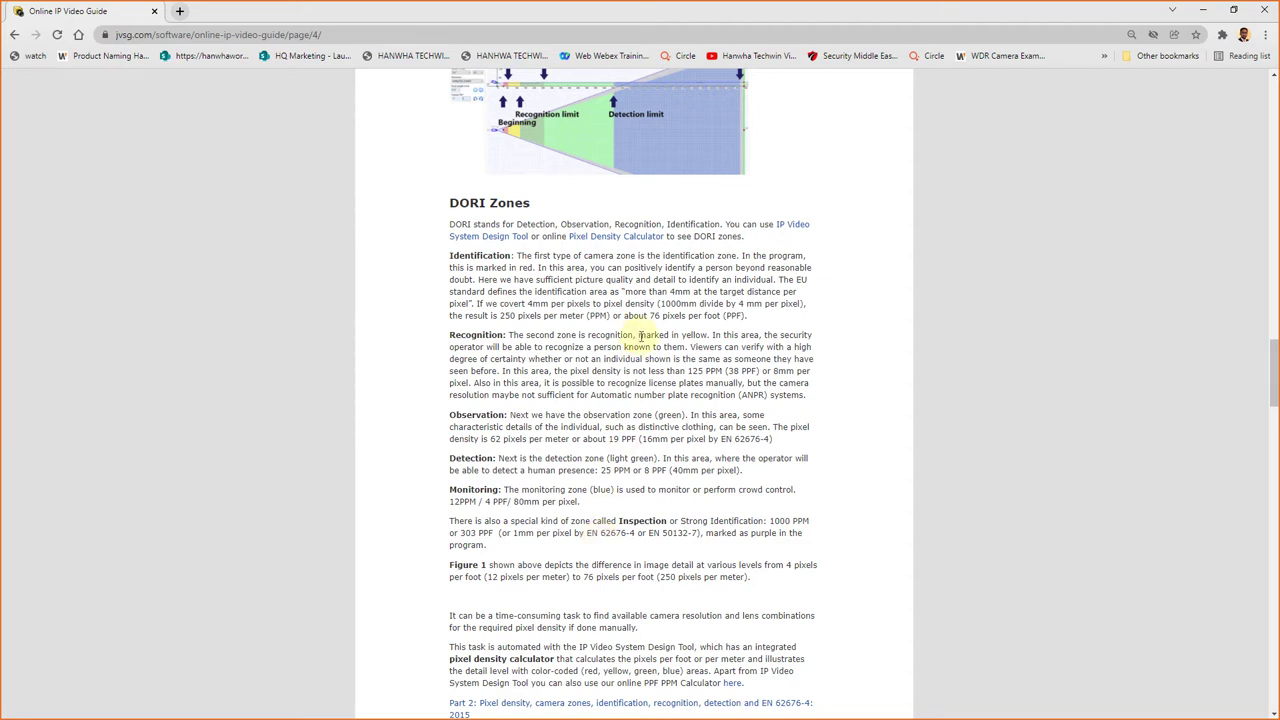
{"action": "key", "text": "ctrl+f"}
{"action": "scroll", "coordinate": [638, 336], "scroll_direction": "up", "scroll_amount": 5}
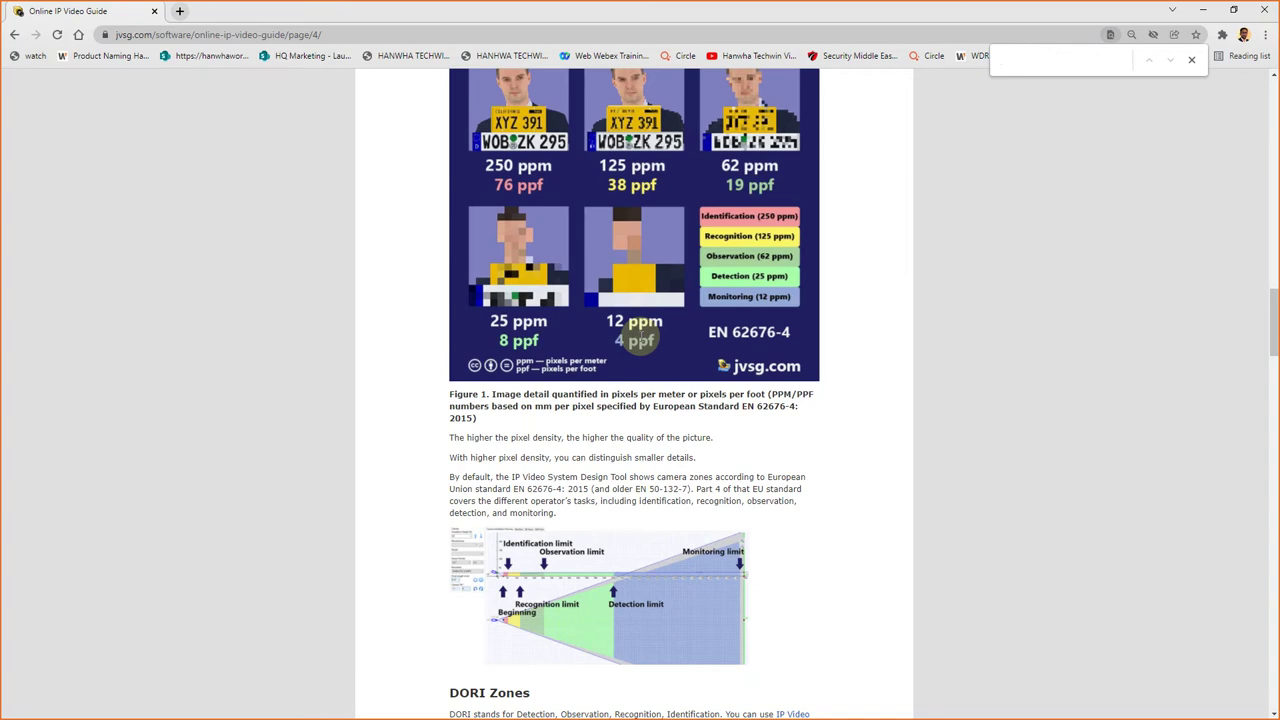
{"action": "type", "text": "62"}
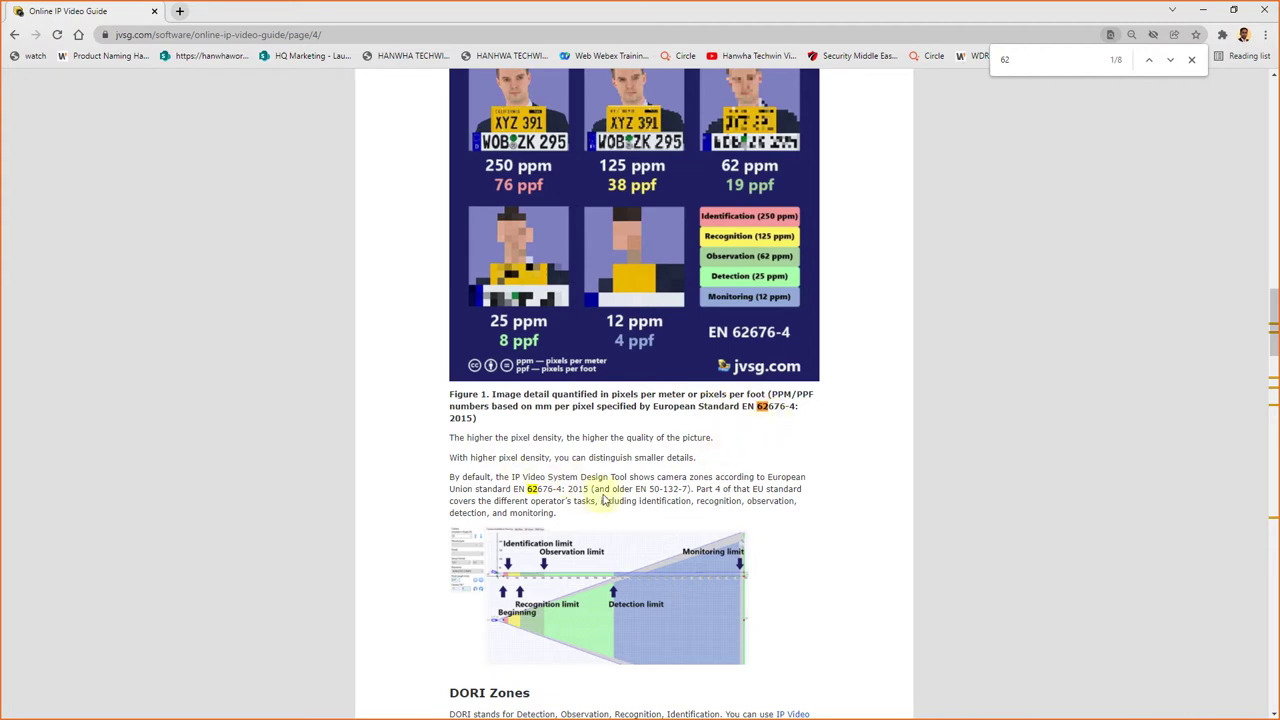
Step: Highlight the older EN 50-132 standard in the guide text, clear the highlight and return to the Wisenet web viewer
{"action": "left_click_drag", "start_coordinate": [636, 492], "coordinate": [682, 492]}
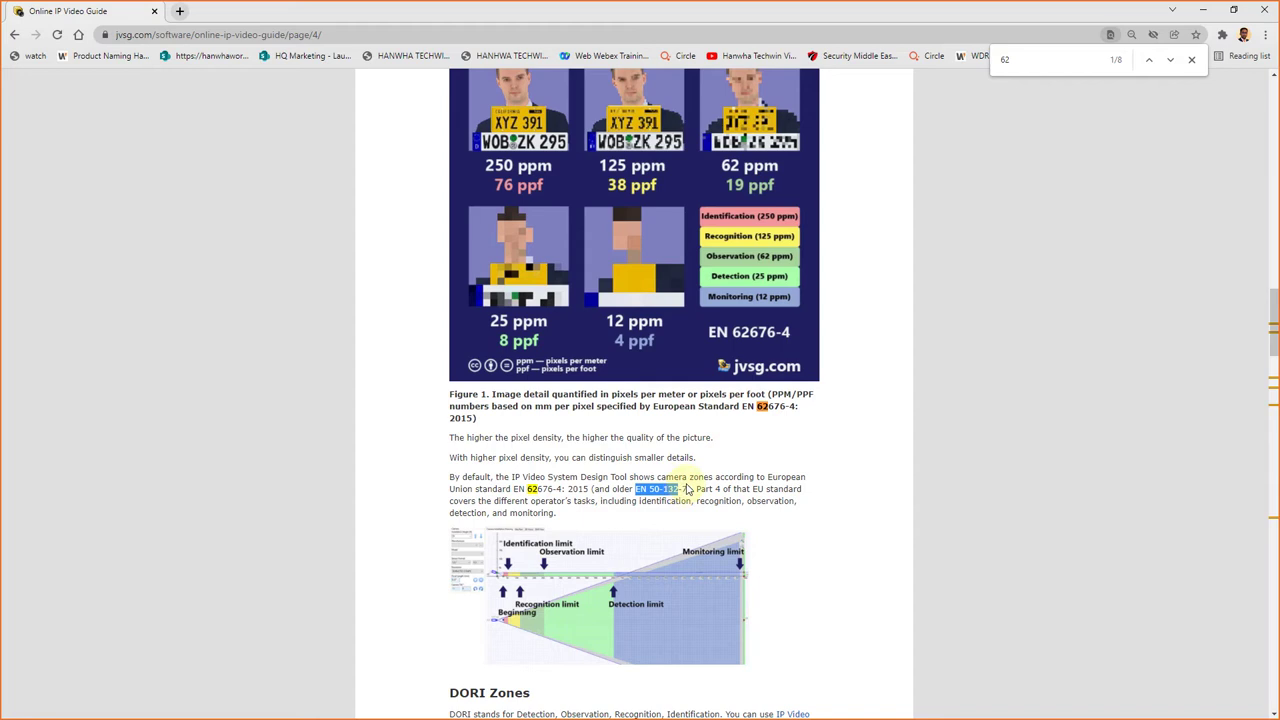
{"action": "left_click", "coordinate": [830, 447]}
{"action": "left_click", "coordinate": [1205, 10]}
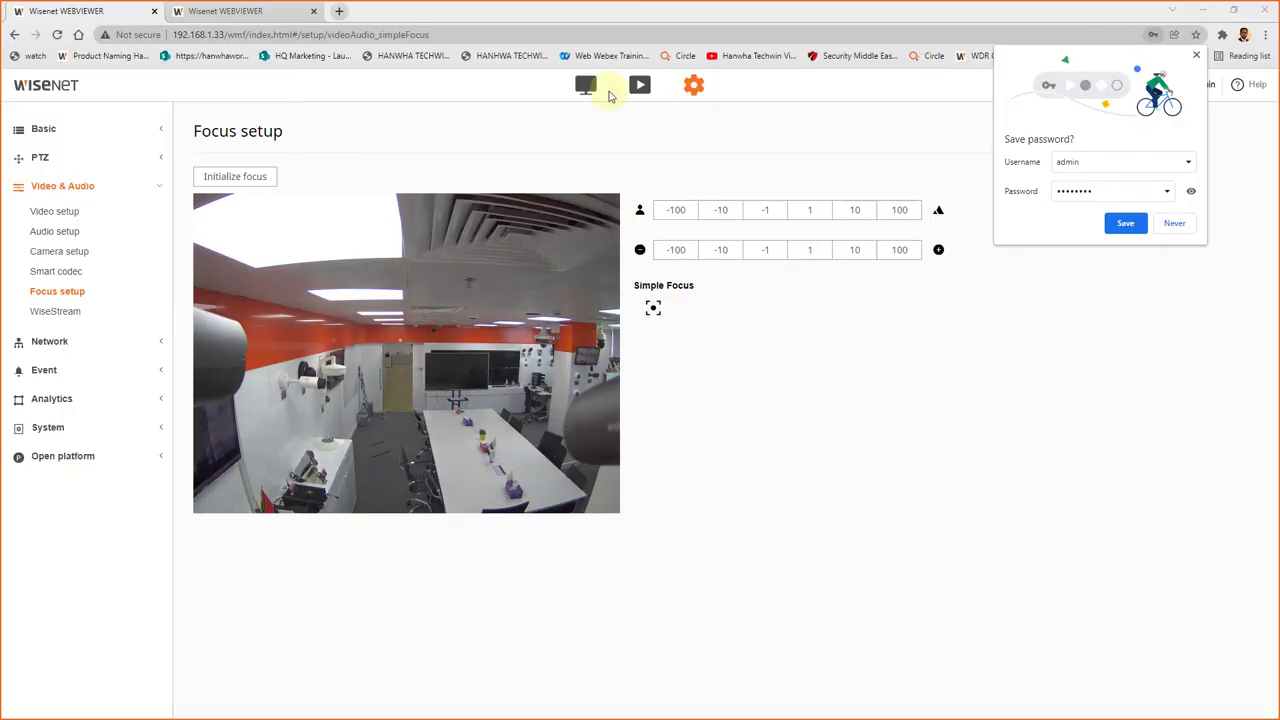
Step: Measure the doorway in the wide-angle live image with a pixel-count box about 110 x 46 pixels
{"action": "left_click", "coordinate": [590, 85]}
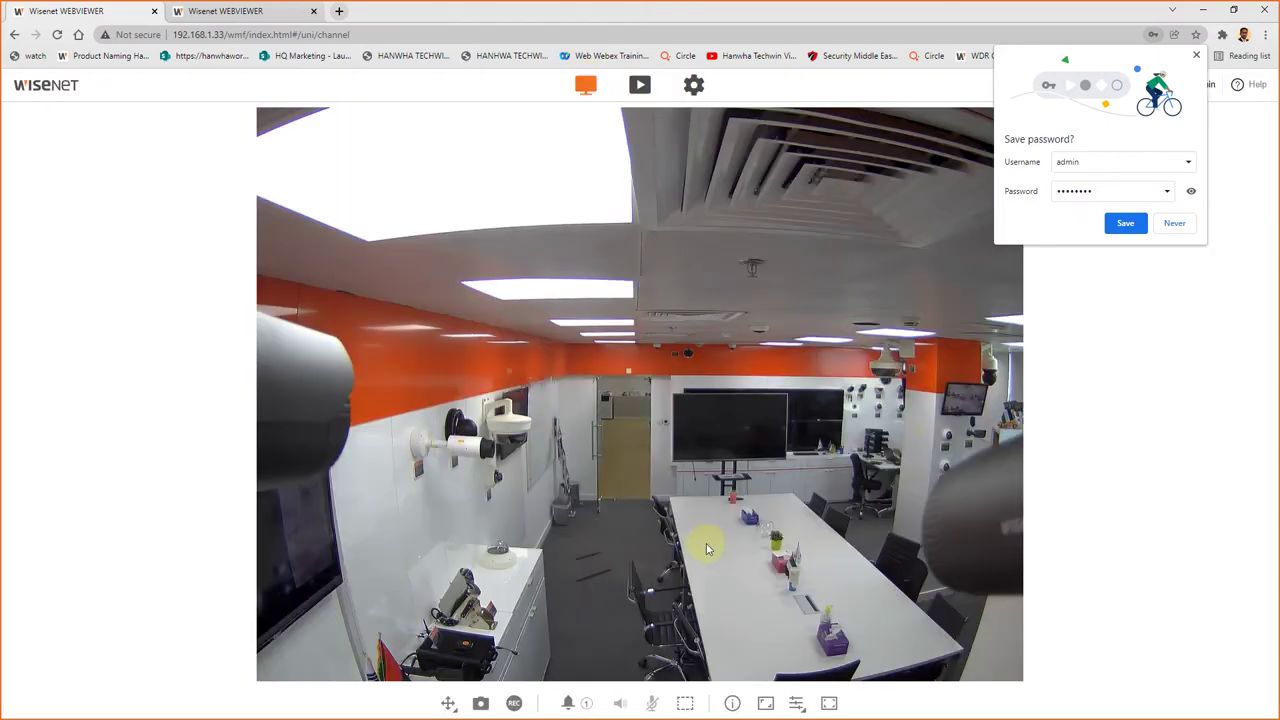
{"action": "left_click", "coordinate": [685, 706]}
{"action": "left_click_drag", "start_coordinate": [599, 456], "coordinate": [651, 481]}
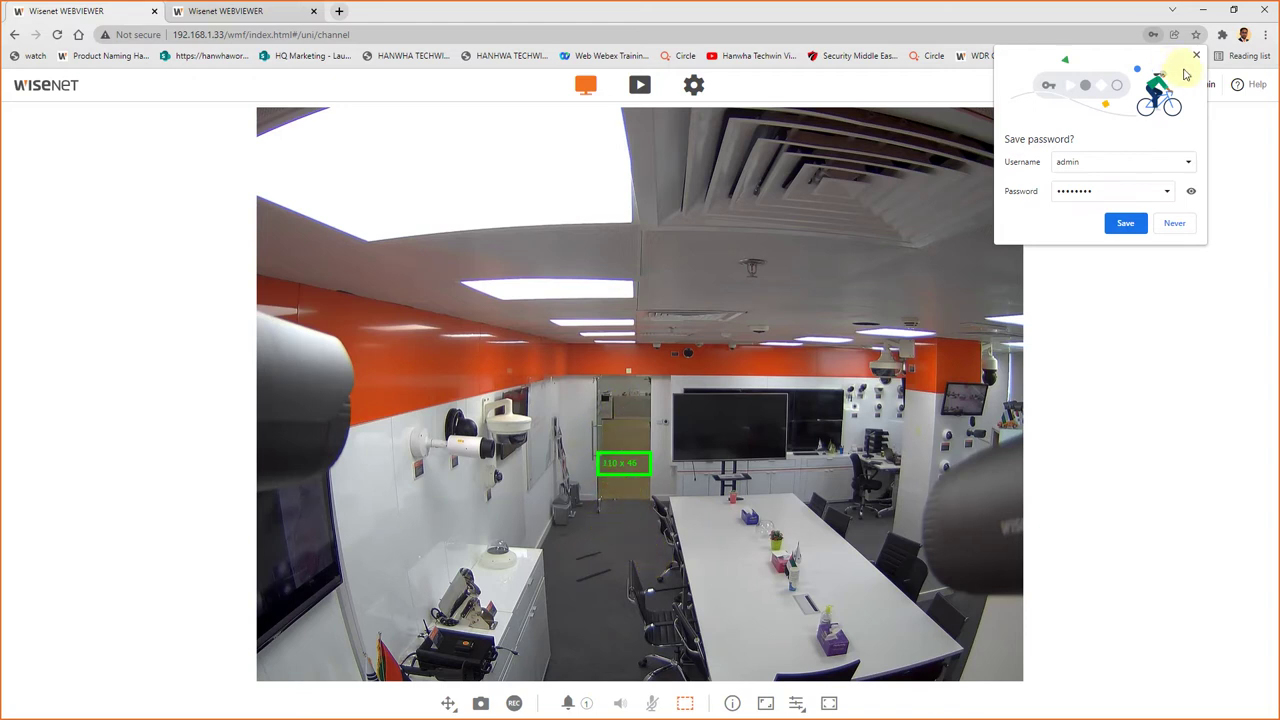
Step: Minimize the Wisenet device list window that covers the live camera image
{"action": "left_click", "coordinate": [598, 381]}
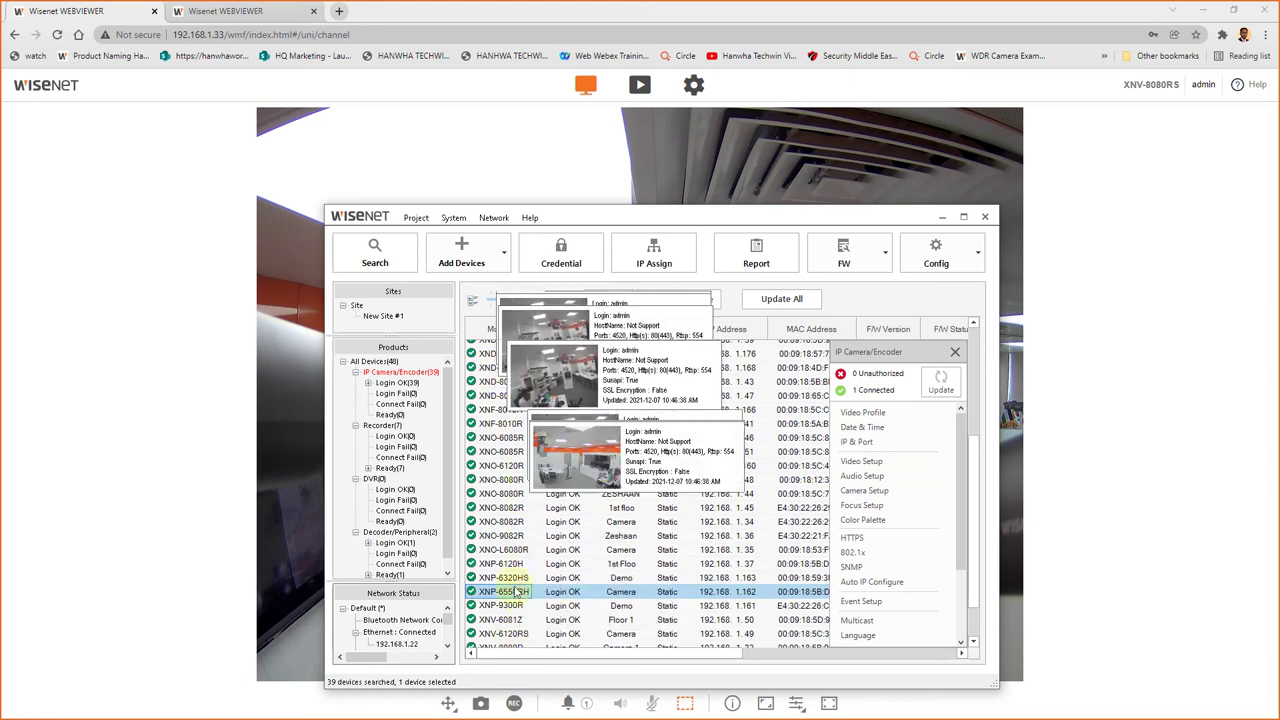
{"action": "left_click", "coordinate": [942, 219]}
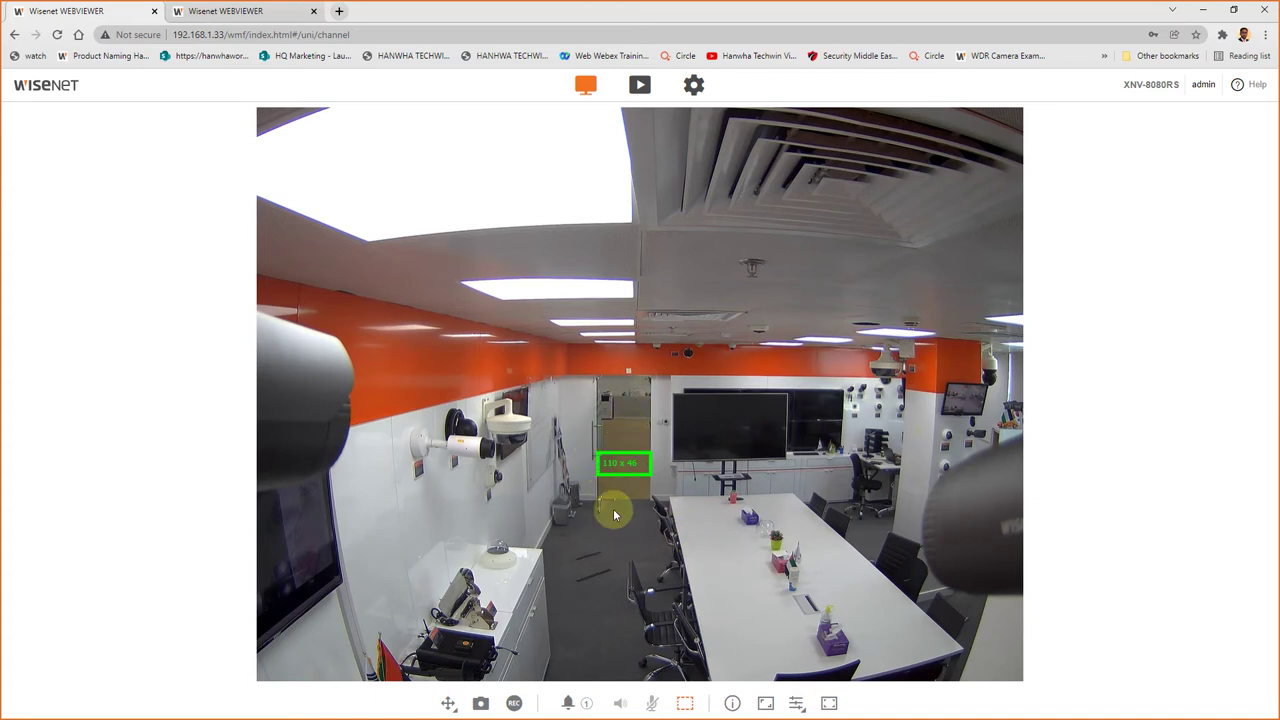
Step: Open the camera's focus setup and zoom the lens in by 100
{"action": "left_click", "coordinate": [693, 85]}
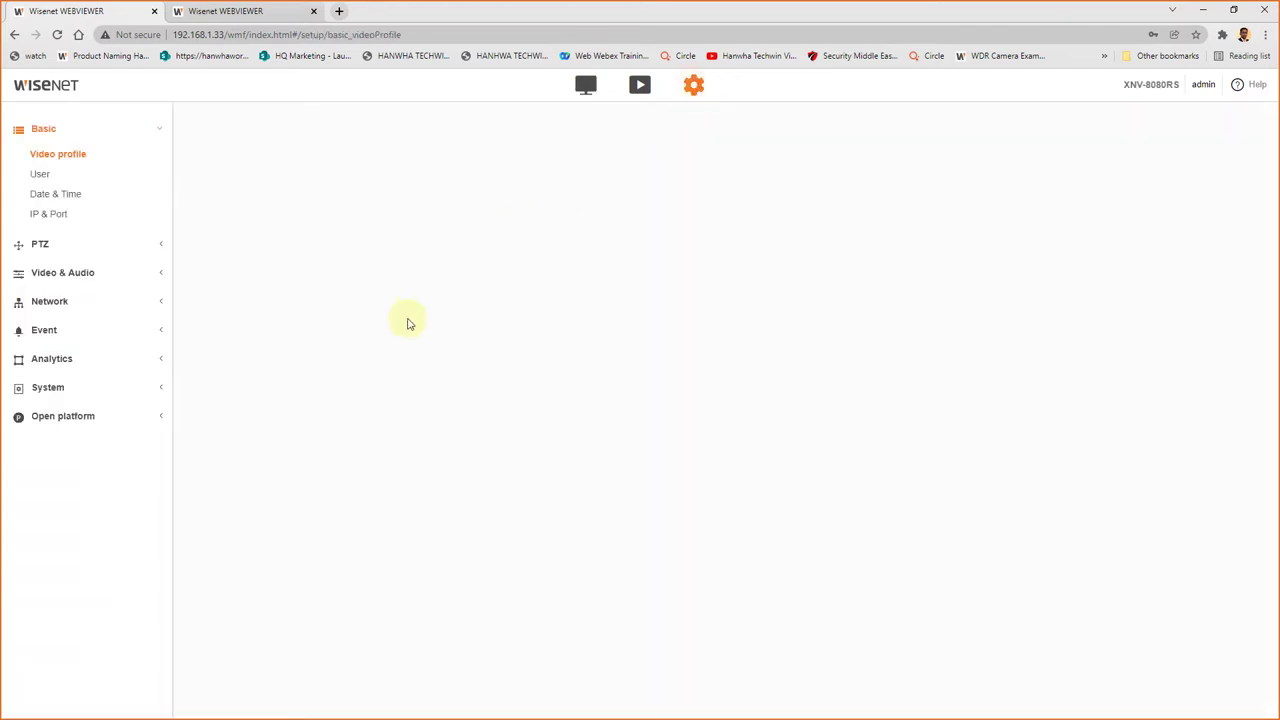
{"action": "left_click", "coordinate": [107, 285]}
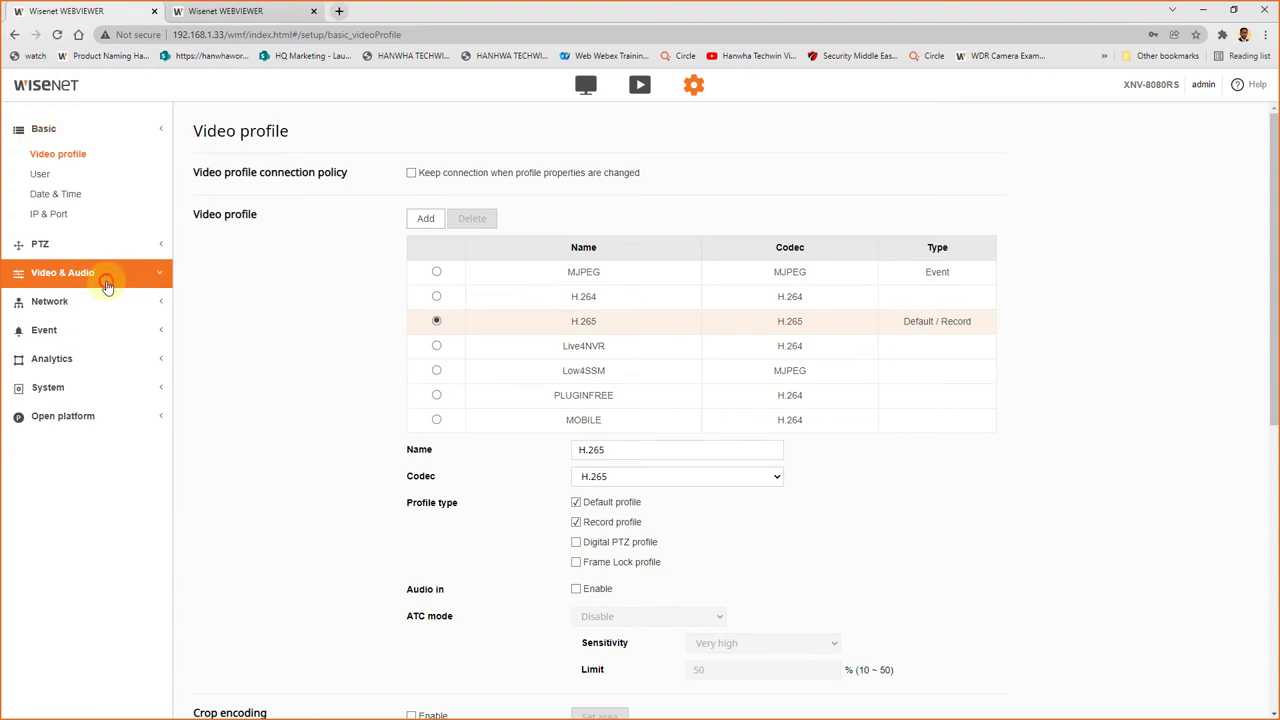
{"action": "left_click", "coordinate": [103, 288]}
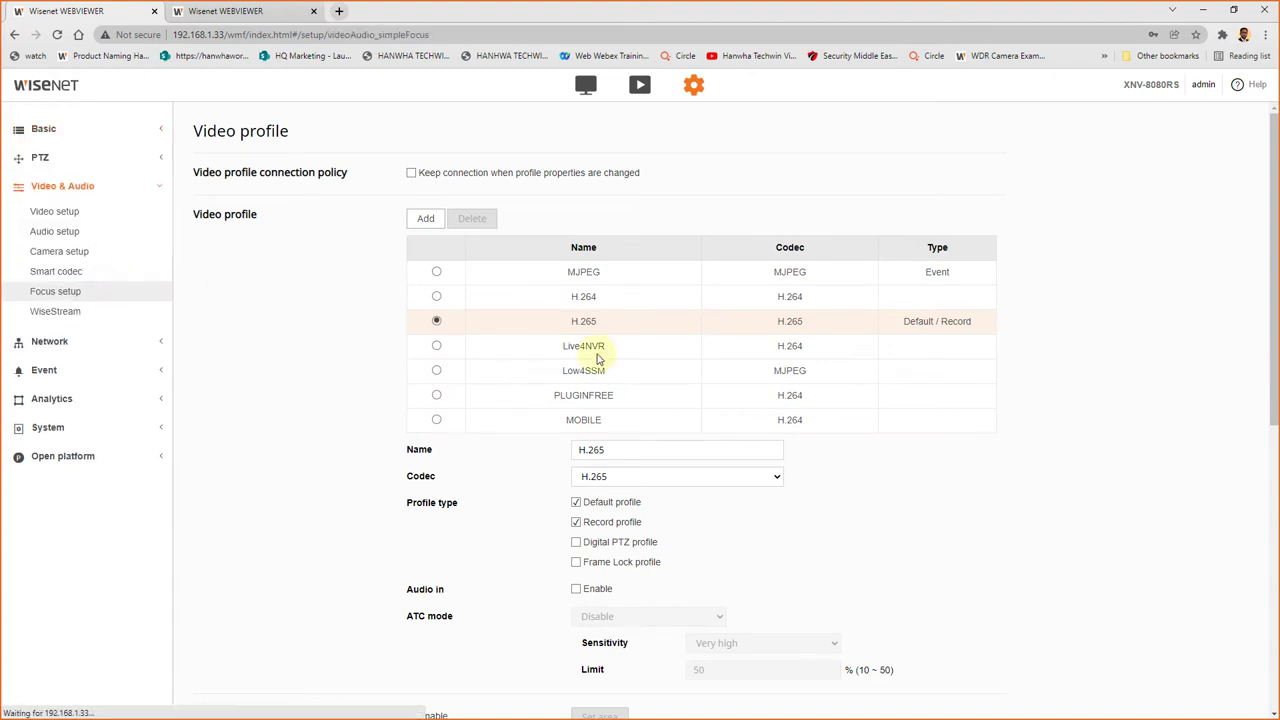
{"action": "left_click", "coordinate": [901, 251]}
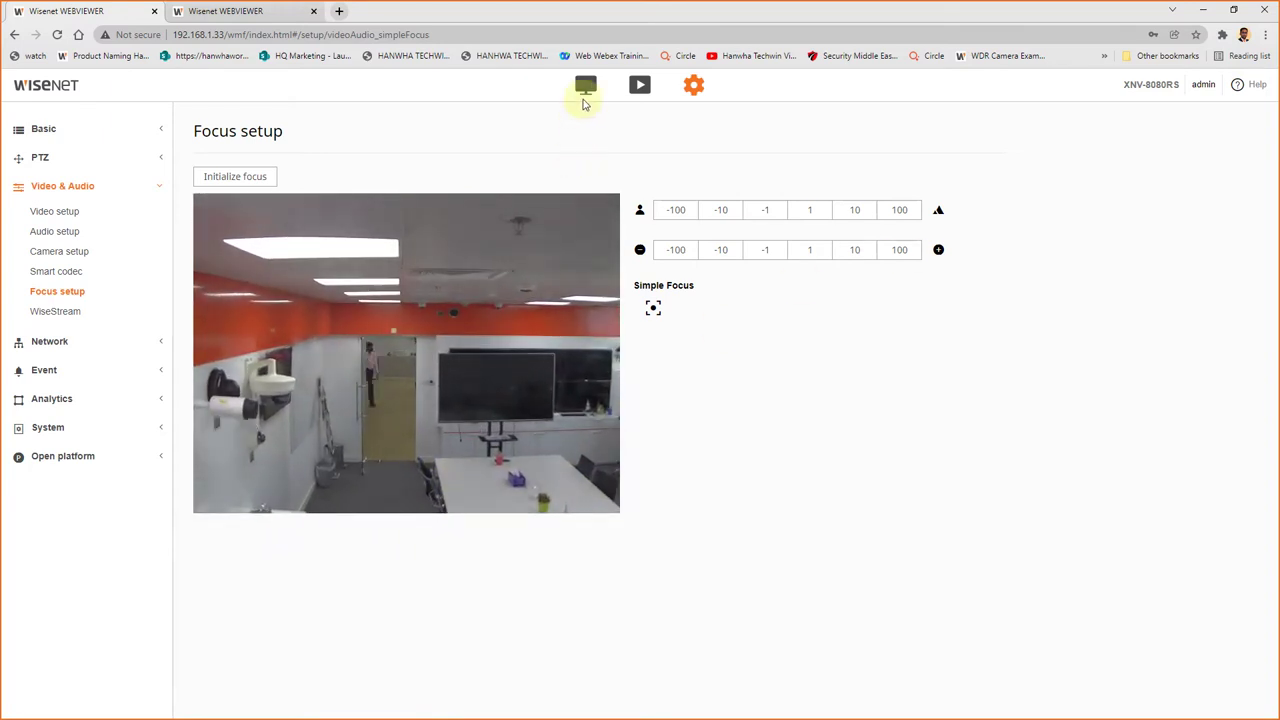
Step: Return to the live image and measure the doorway with a pixel-count box about 208 x 70 pixels
{"action": "left_click", "coordinate": [585, 92]}
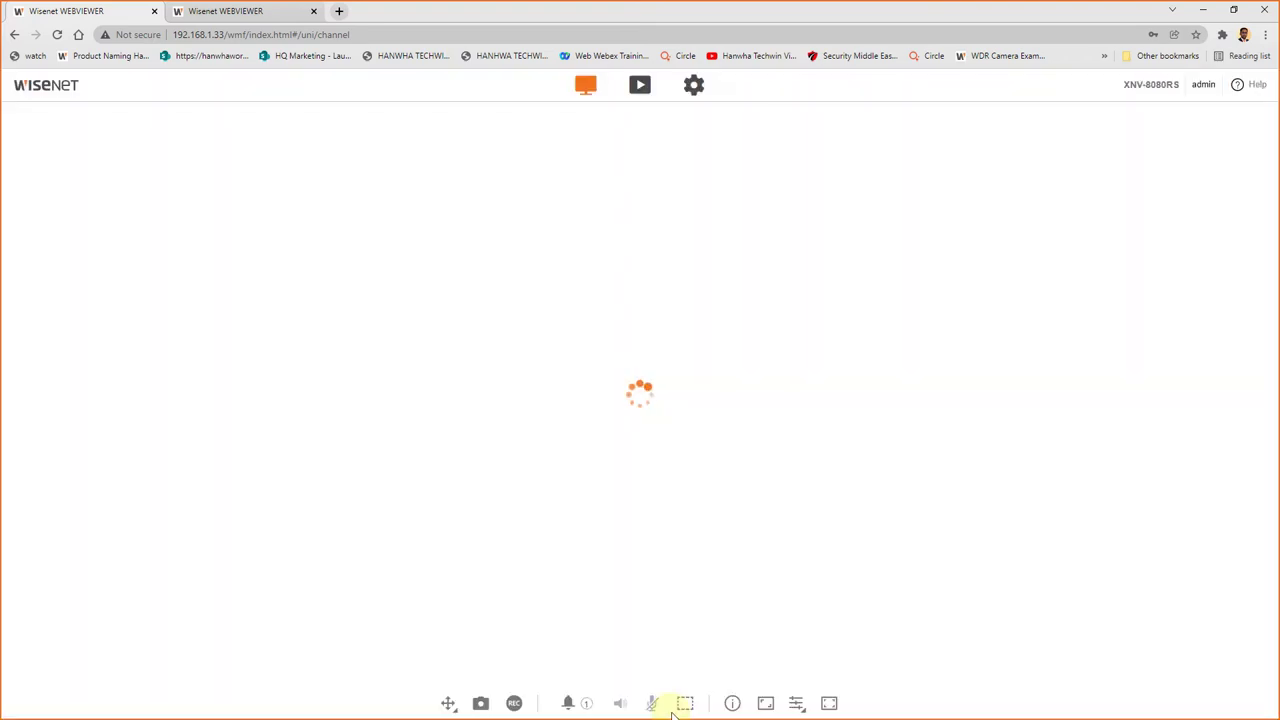
{"action": "left_click", "coordinate": [684, 704]}
{"action": "left_click_drag", "start_coordinate": [556, 492], "coordinate": [656, 527]}
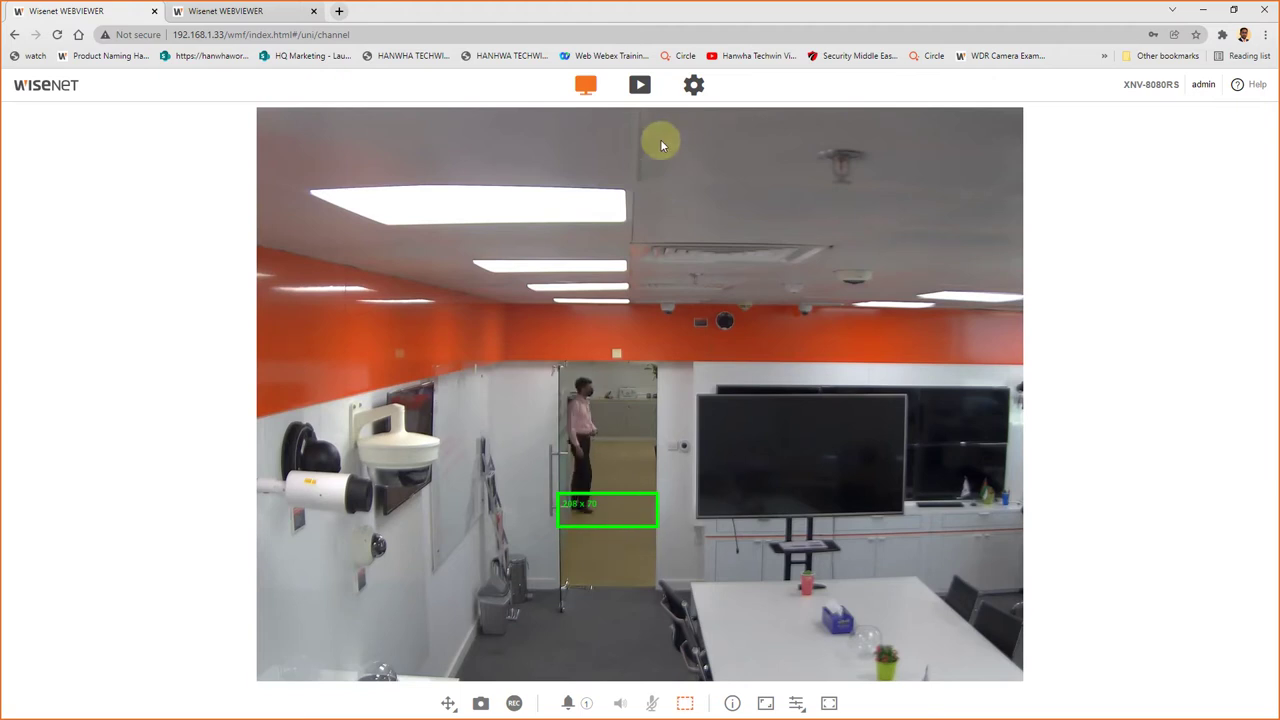
Step: Go back to the focus setup and zoom the lens in by a further 100
{"action": "left_click", "coordinate": [693, 85]}
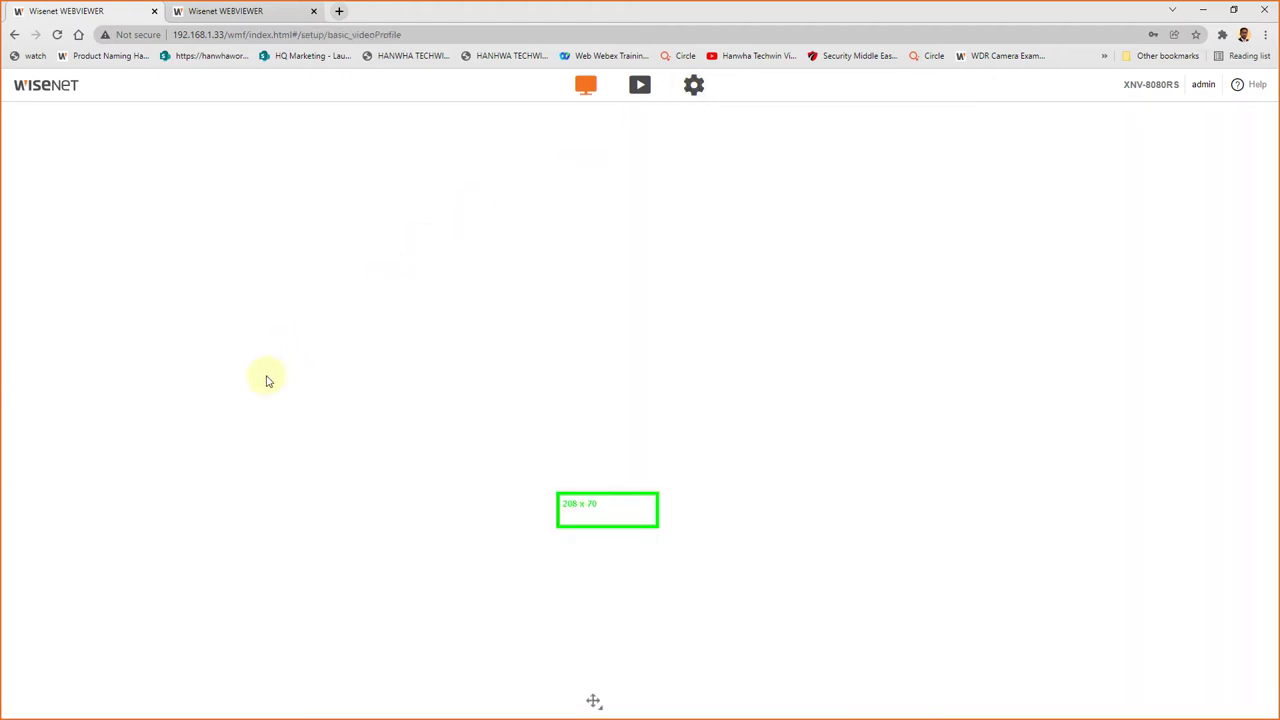
{"action": "left_click", "coordinate": [100, 274]}
{"action": "left_click", "coordinate": [96, 292]}
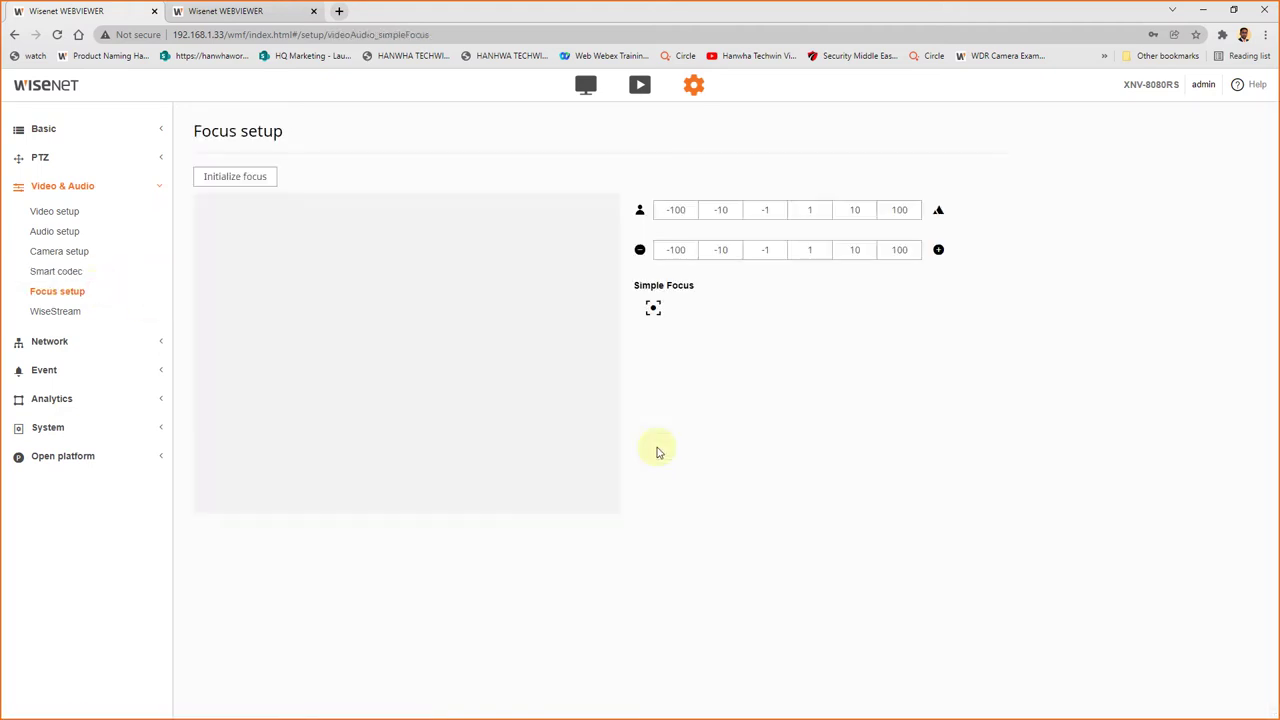
{"action": "left_click", "coordinate": [897, 260]}
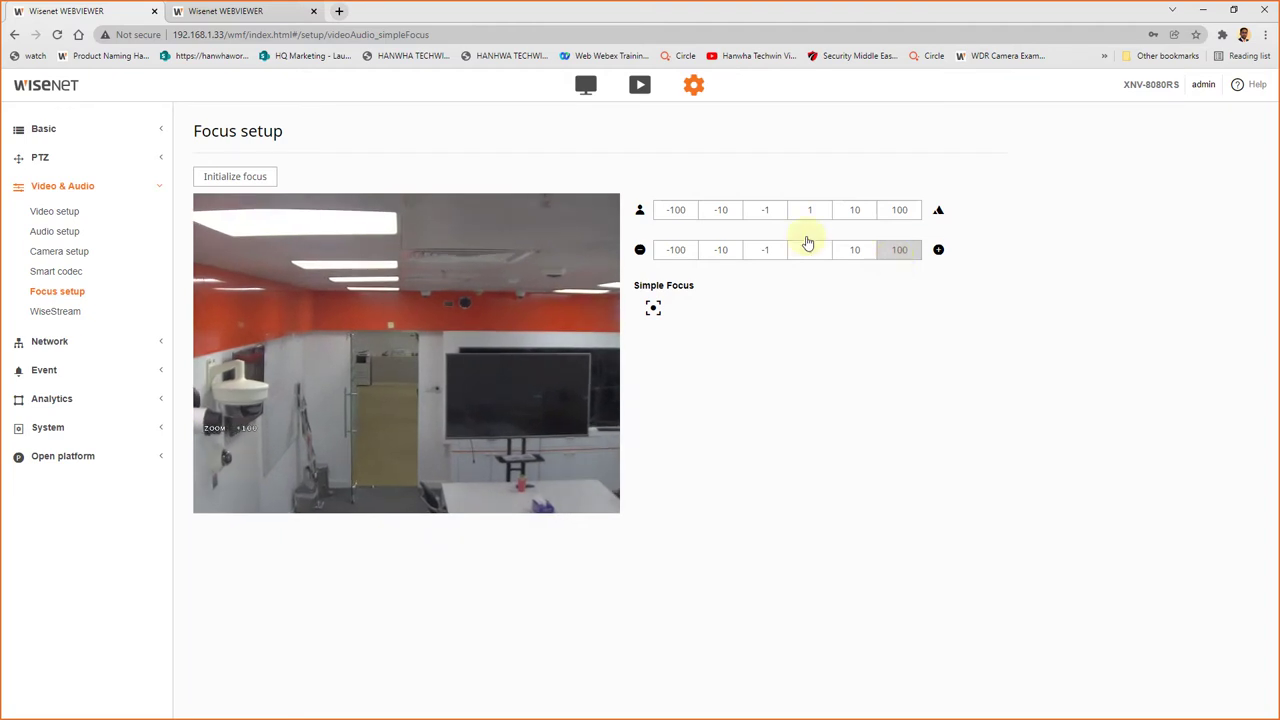
Step: Return to the live image and measure the doorway with a pixel-count box about 243 x 97 pixels
{"action": "left_click", "coordinate": [589, 91]}
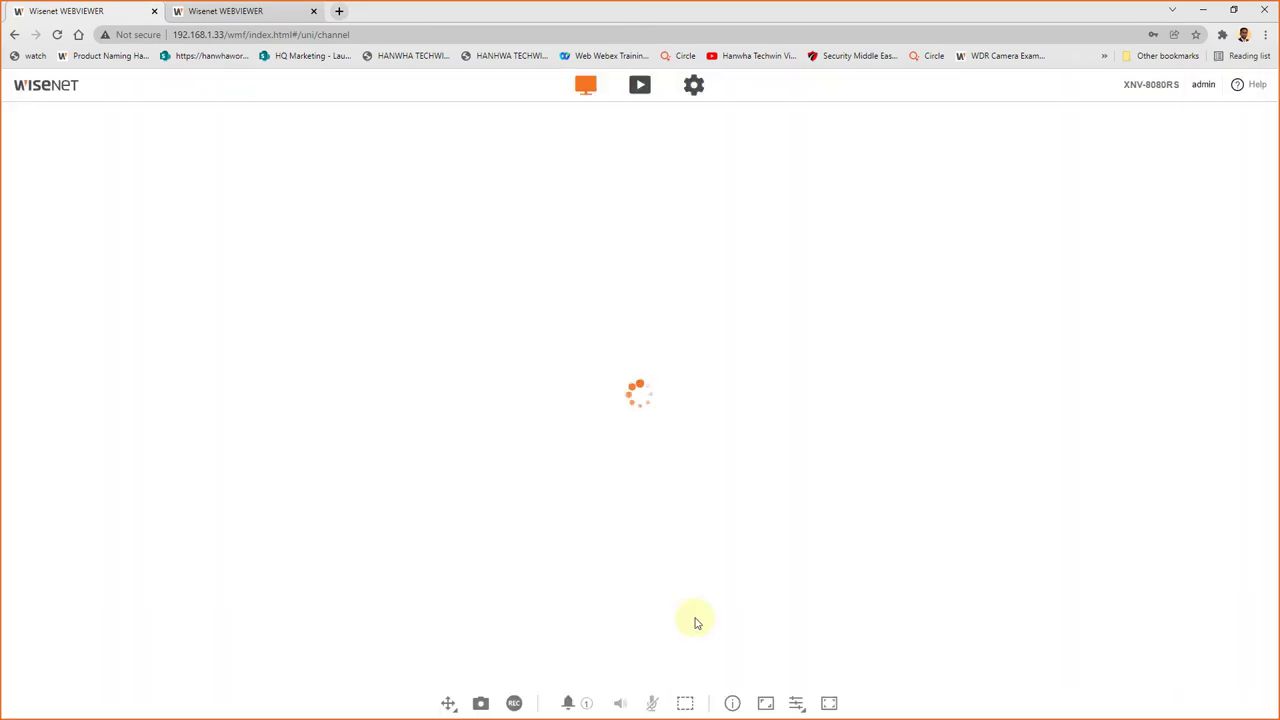
{"action": "left_click", "coordinate": [685, 703]}
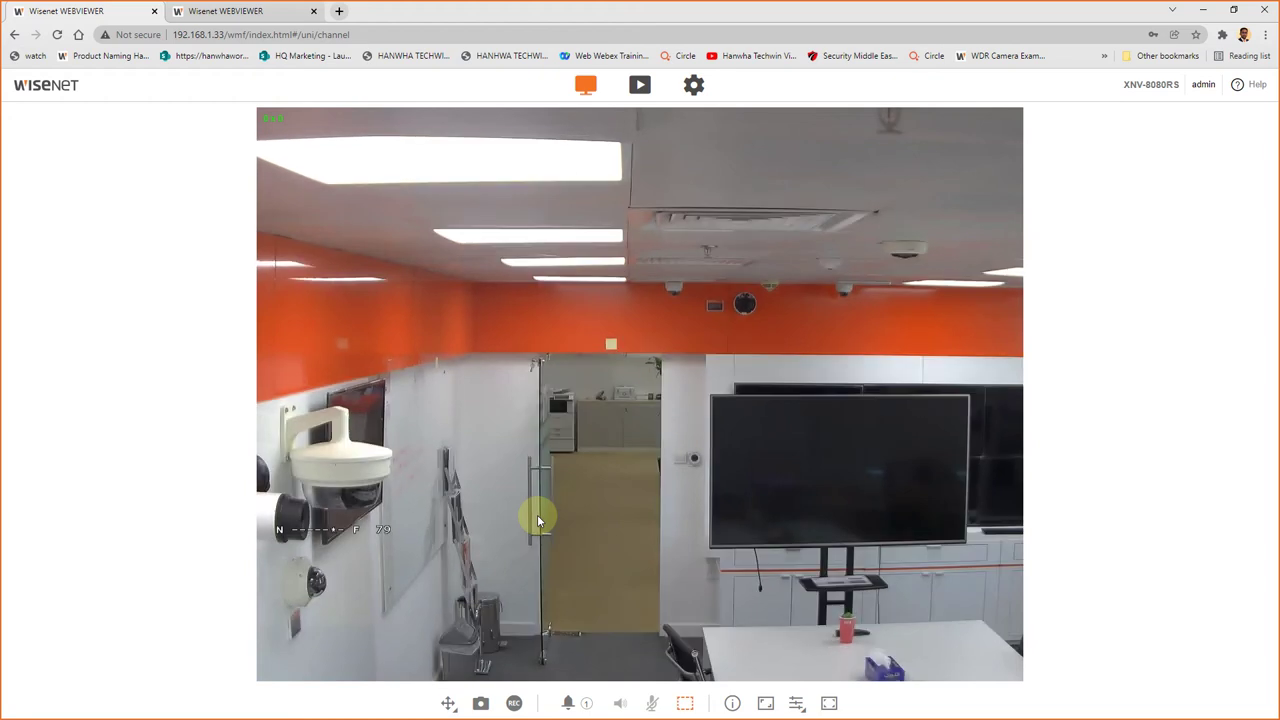
{"action": "left_click_drag", "start_coordinate": [542, 504], "coordinate": [660, 552]}
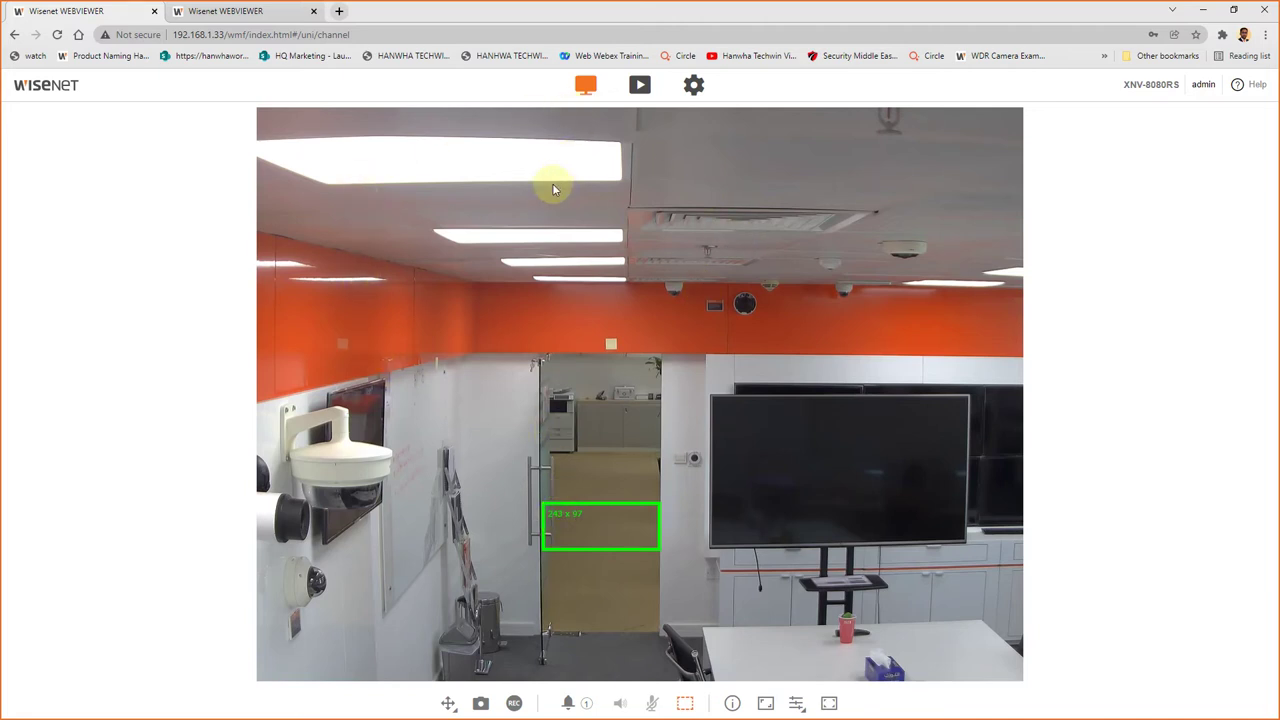
Step: Circle the ceiling lights in red on the live image, mark the orange wall above the large screen, and clear the annotations
{"action": "key", "text": "ctrl+2"}
{"action": "mouse_move", "coordinate": [300, 206]}
{"action": "left_mouse_down"}
{"action": "mouse_move", "coordinate": [586, 216]}
{"action": "mouse_move", "coordinate": [615, 100]}
{"action": "left_mouse_up"}
{"action": "mouse_move", "coordinate": [484, 73]}
{"action": "left_mouse_down"}
{"action": "mouse_move", "coordinate": [323, 106]}
{"action": "mouse_move", "coordinate": [320, 206]}
{"action": "left_mouse_up"}
{"action": "mouse_move", "coordinate": [437, 233]}
{"action": "left_mouse_down"}
{"action": "mouse_move", "coordinate": [550, 272]}
{"action": "mouse_move", "coordinate": [457, 163]}
{"action": "mouse_move", "coordinate": [440, 268]}
{"action": "left_mouse_up"}
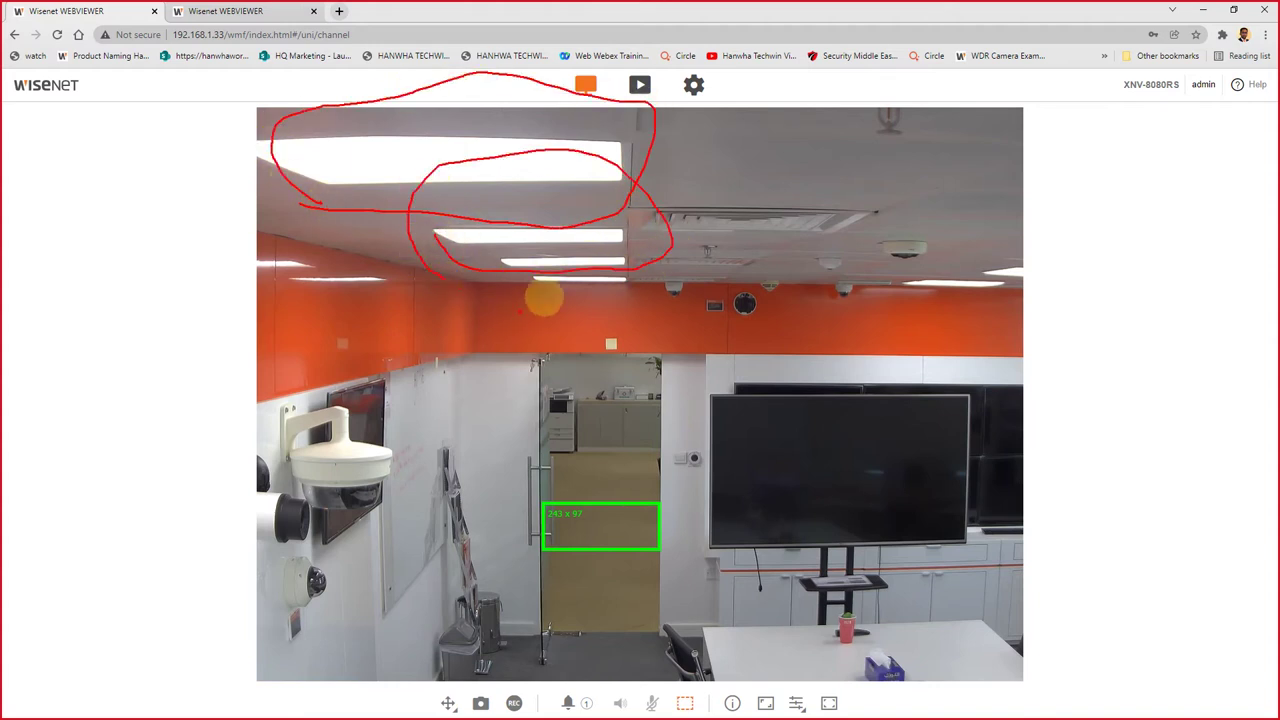
{"action": "mouse_move", "coordinate": [525, 293]}
{"action": "left_mouse_down"}
{"action": "mouse_move", "coordinate": [690, 272]}
{"action": "mouse_move", "coordinate": [509, 277]}
{"action": "left_mouse_up"}
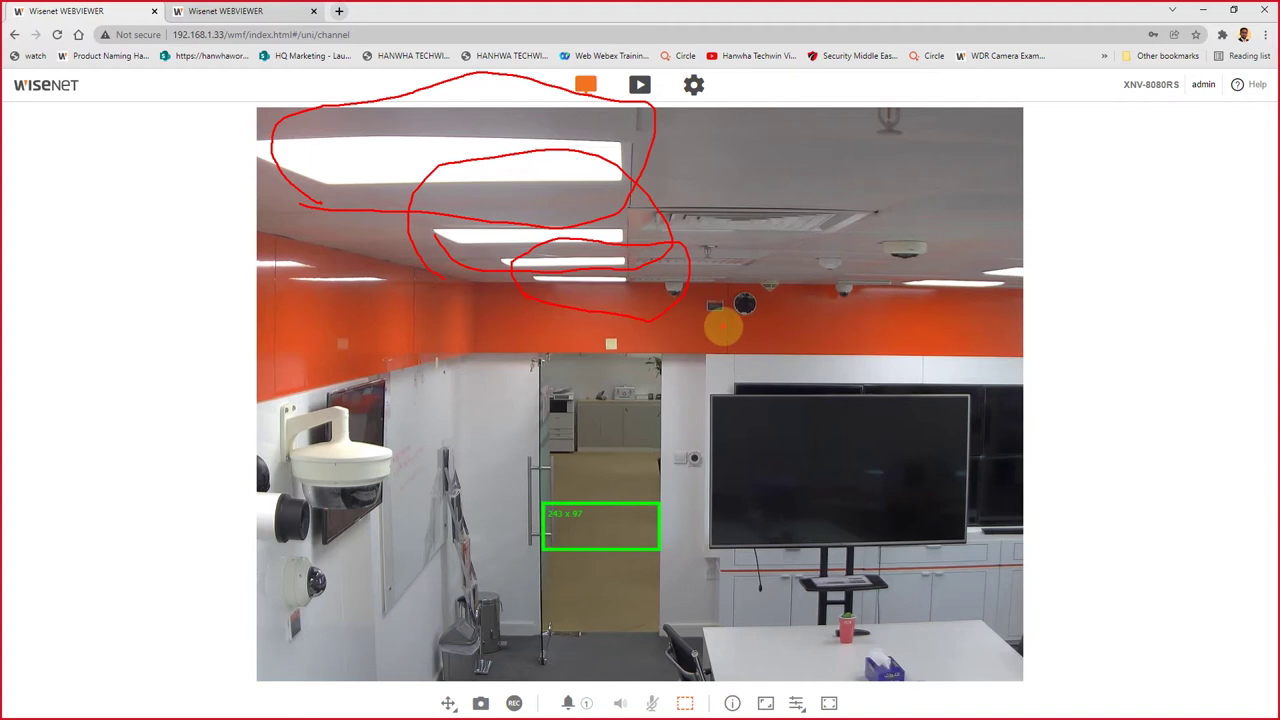
{"action": "left_click_drag", "start_coordinate": [743, 337], "coordinate": [757, 317]}
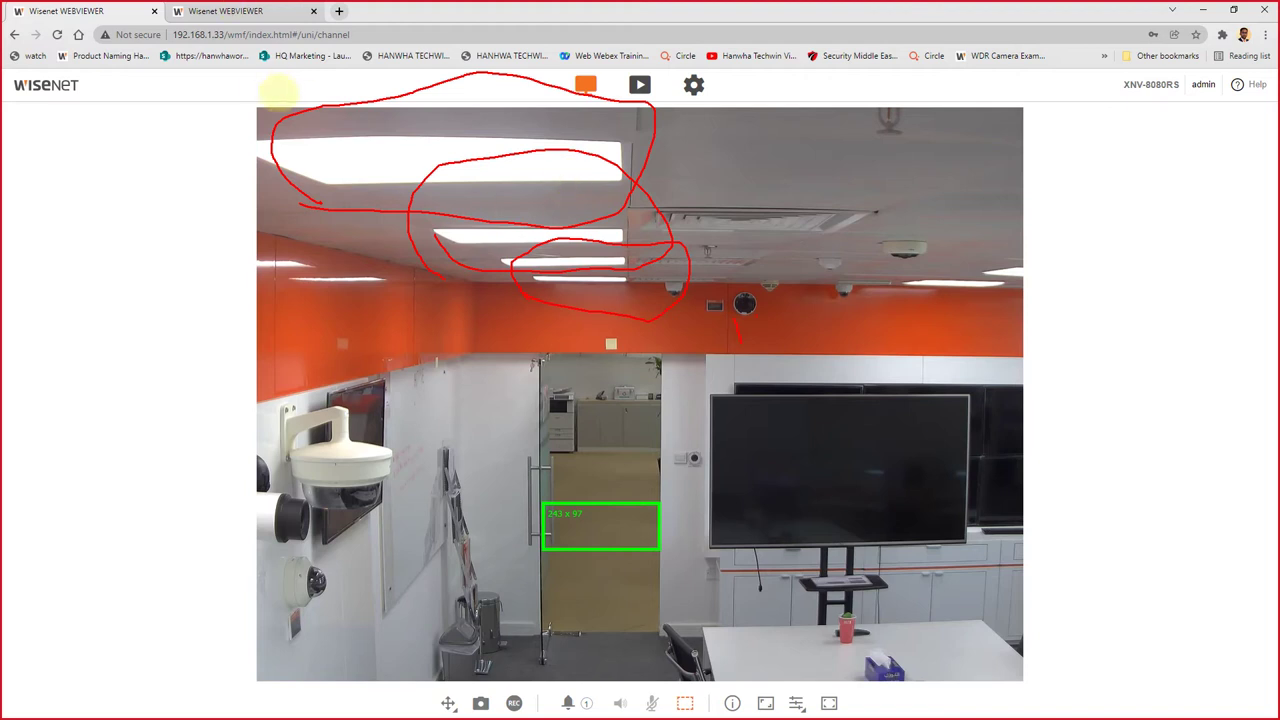
{"action": "key", "text": "Escape"}
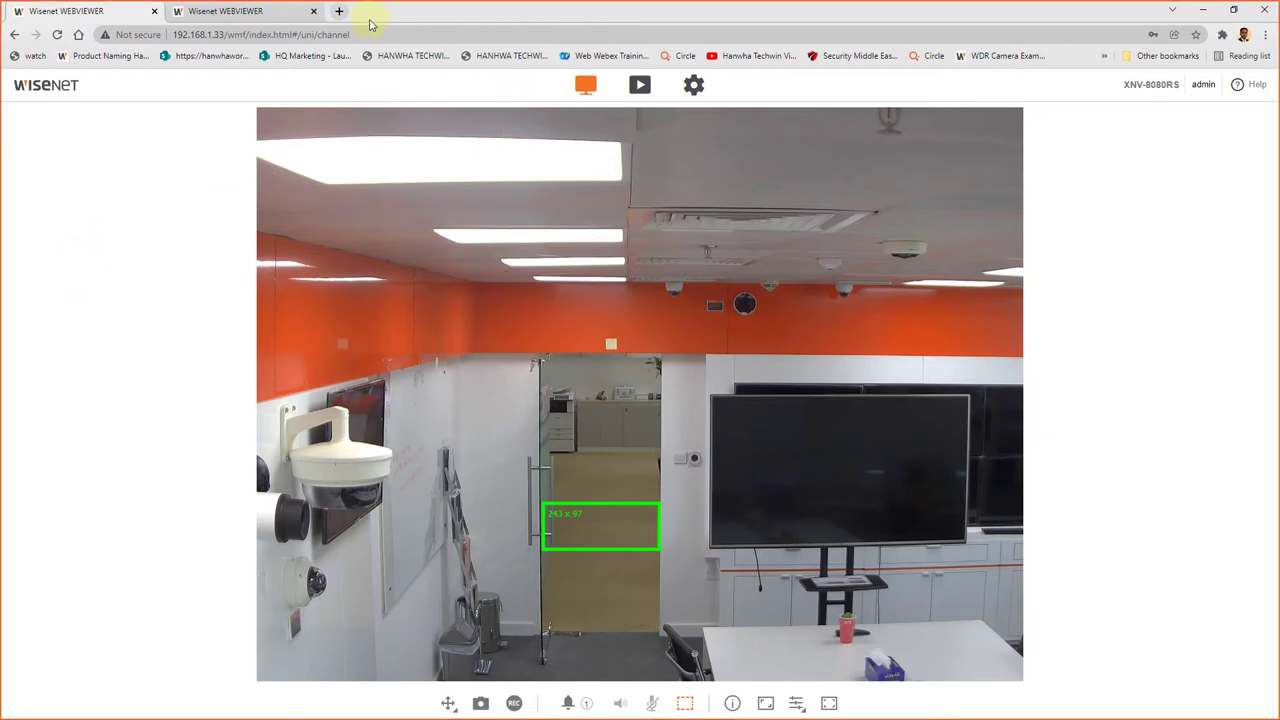
Step: Search the web in a new tab for "lux meter google play" and look through the light meter apps
{"action": "left_click", "coordinate": [340, 12]}
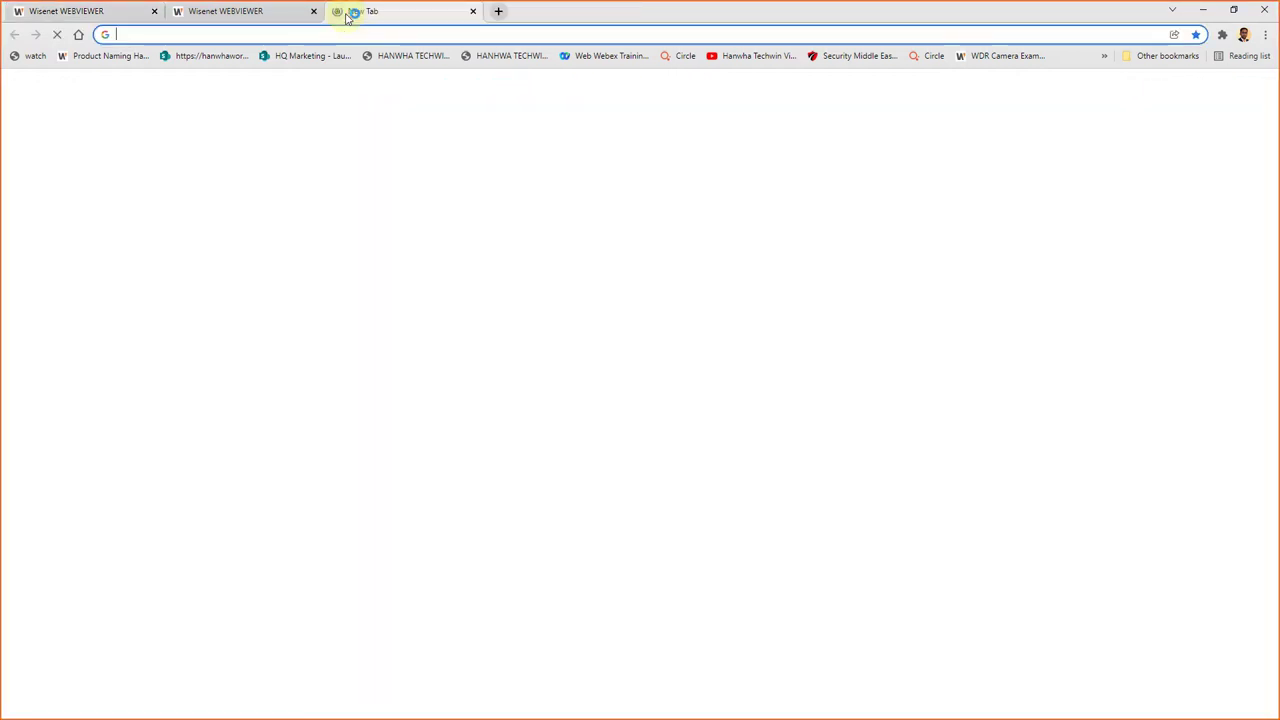
{"action": "type", "text": "lux lmeter "}
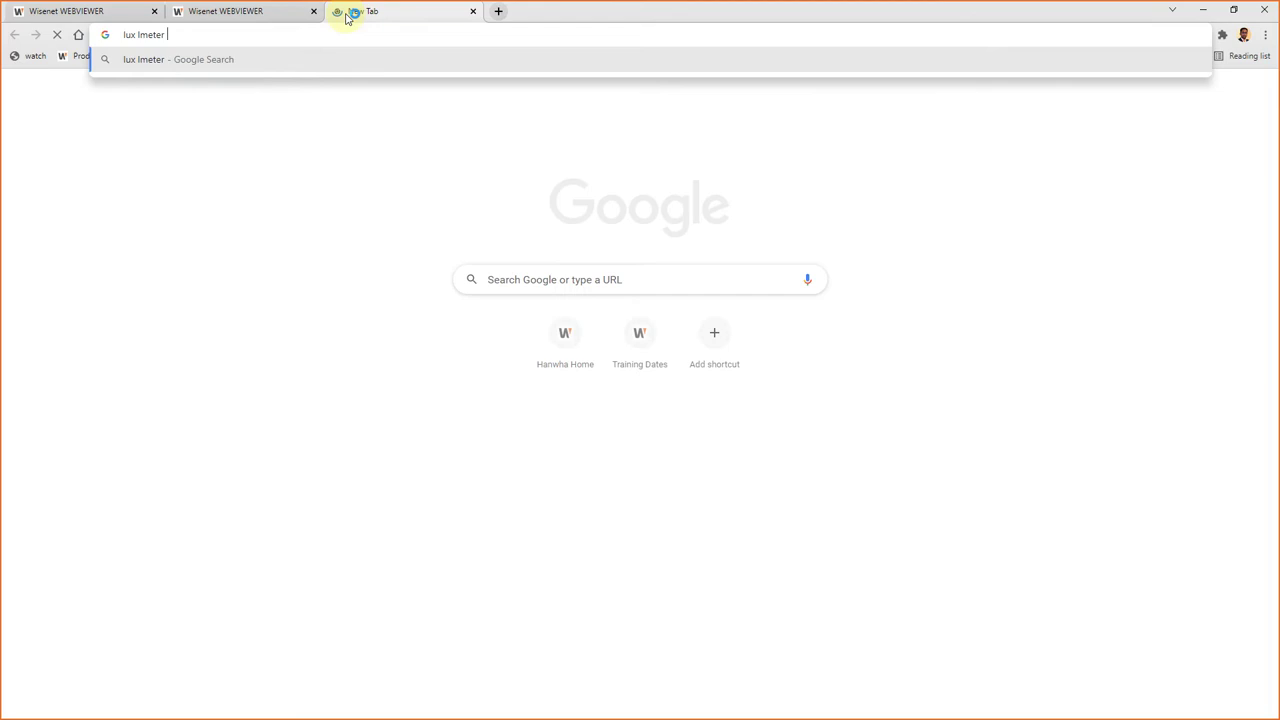
{"action": "type", "text": "google play"}
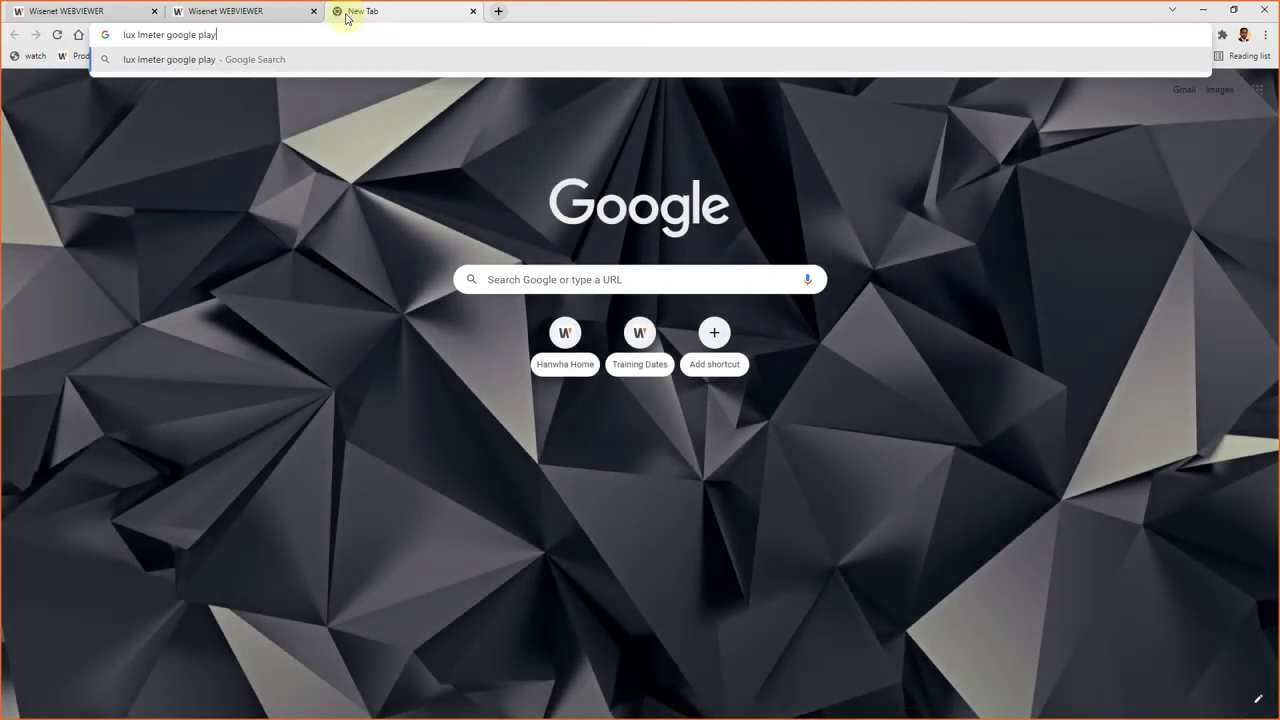
{"action": "key", "text": "Return"}
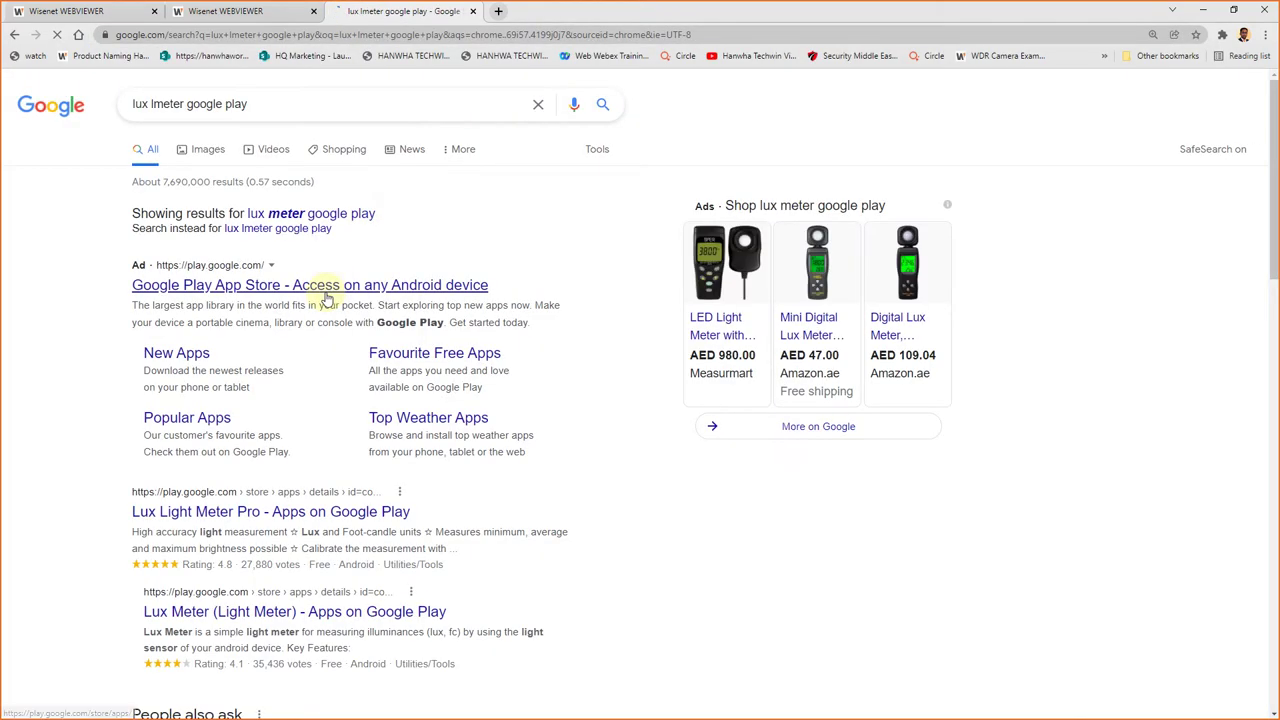
{"action": "left_click", "coordinate": [153, 104]}
{"action": "key", "text": "BackSpace"}
{"action": "key", "text": "Escape"}
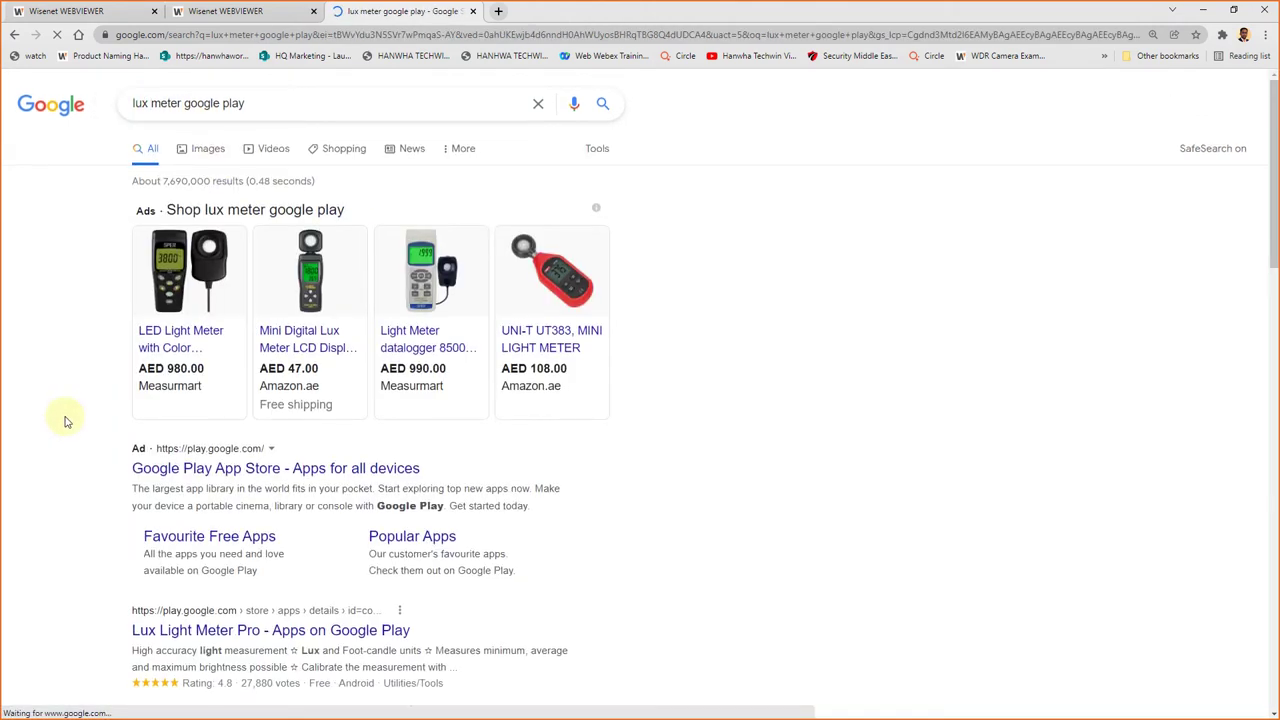
{"action": "scroll", "coordinate": [65, 421], "scroll_direction": "down", "scroll_amount": 3}
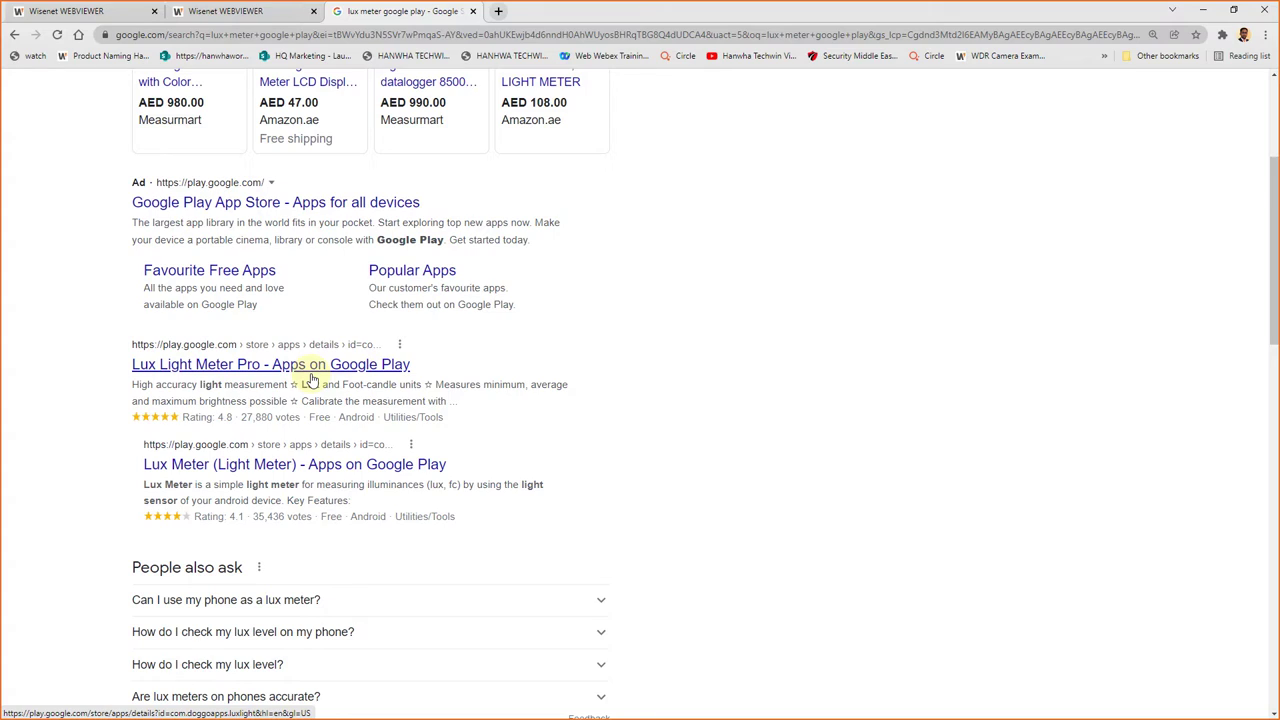
Step: Reopen the XNV-8080RS camera's focus setup and try to zoom the lens in further in steps of 100
{"action": "left_click", "coordinate": [270, 12]}
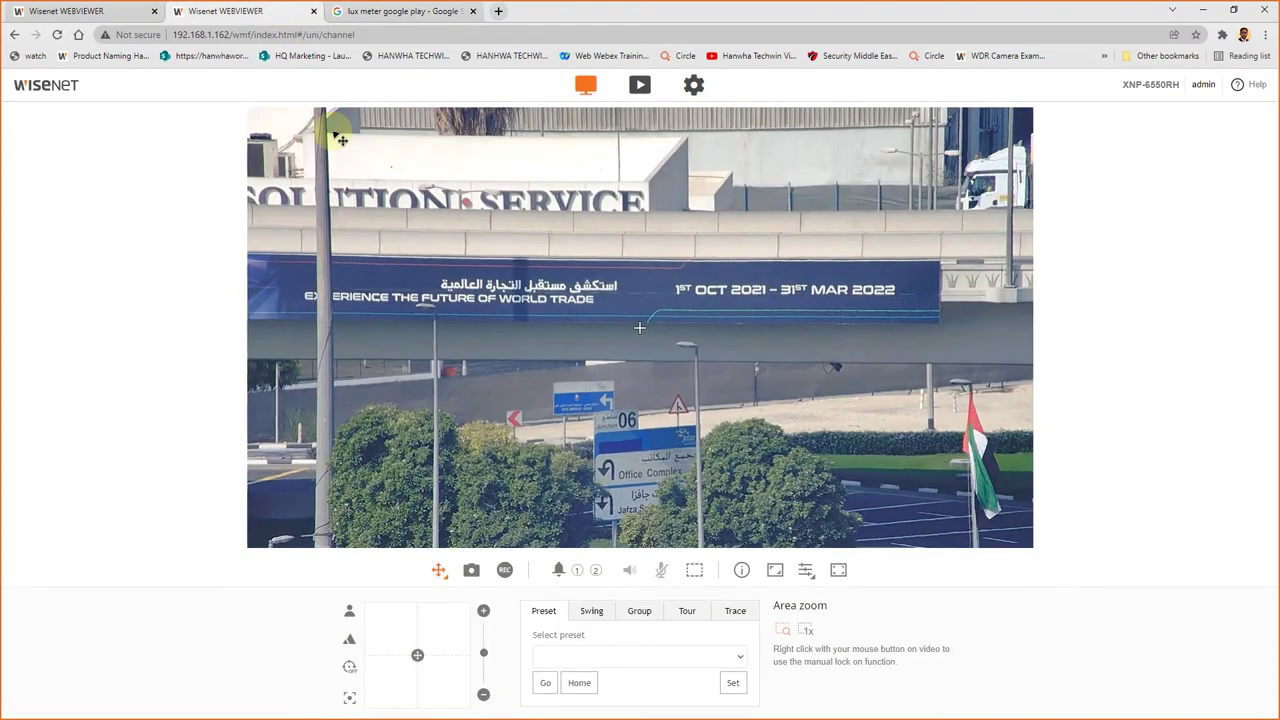
{"action": "left_click", "coordinate": [135, 11]}
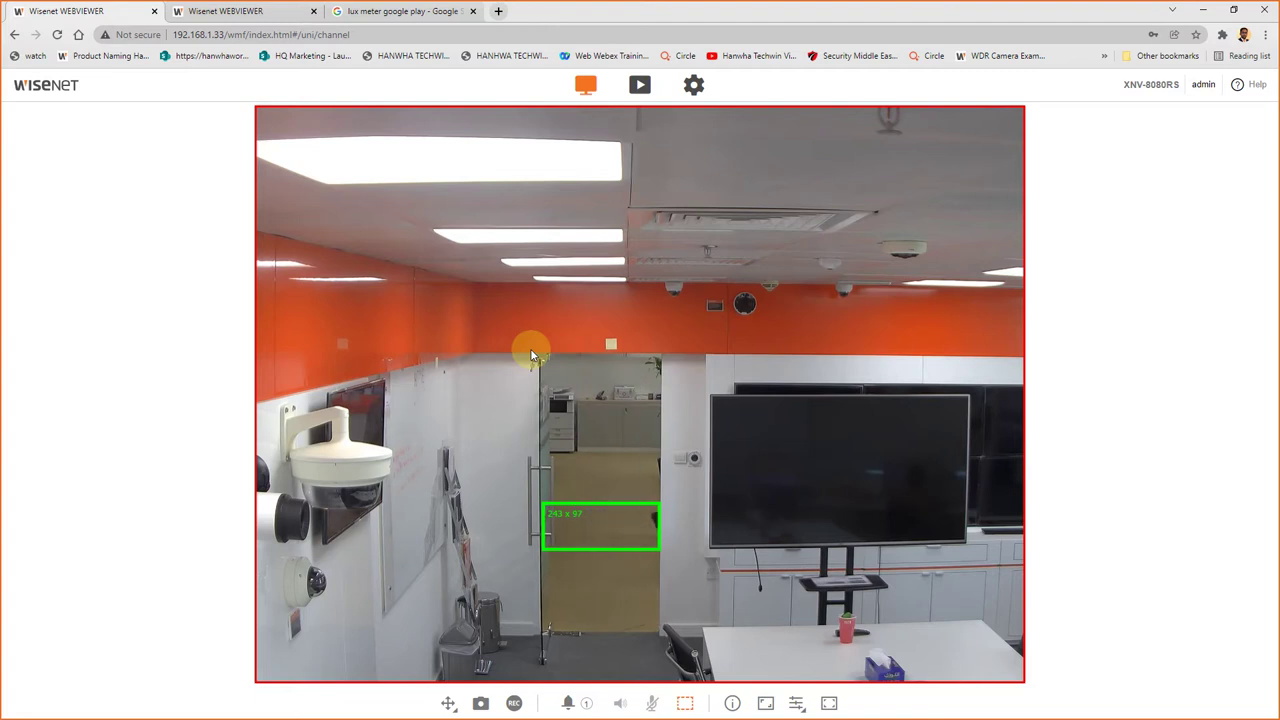
{"action": "left_click", "coordinate": [693, 85]}
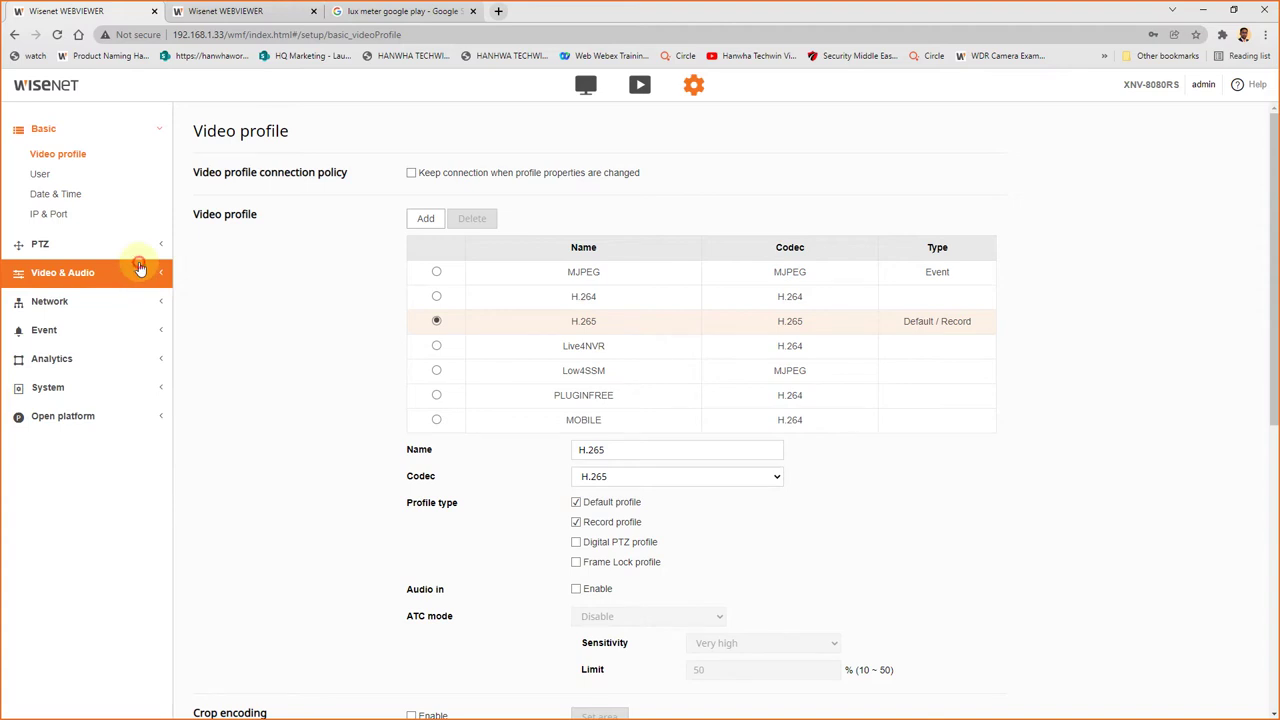
{"action": "left_click", "coordinate": [135, 272]}
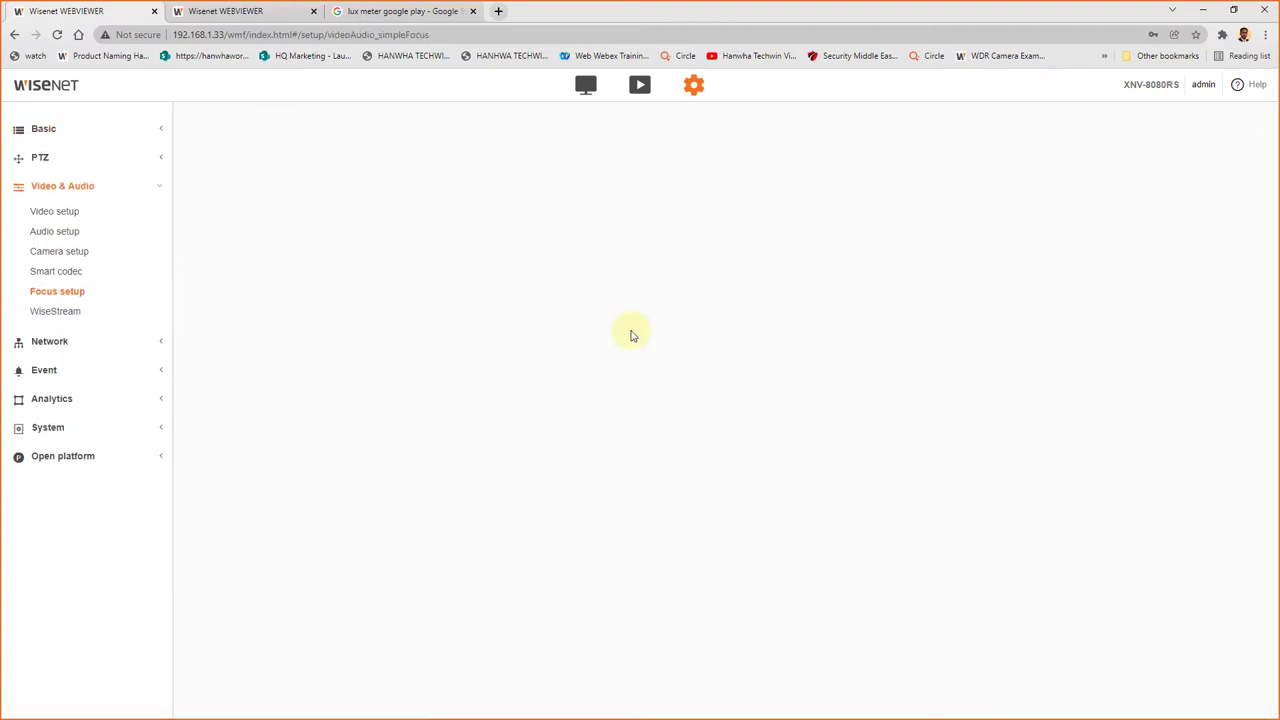
{"action": "left_click", "coordinate": [900, 255]}
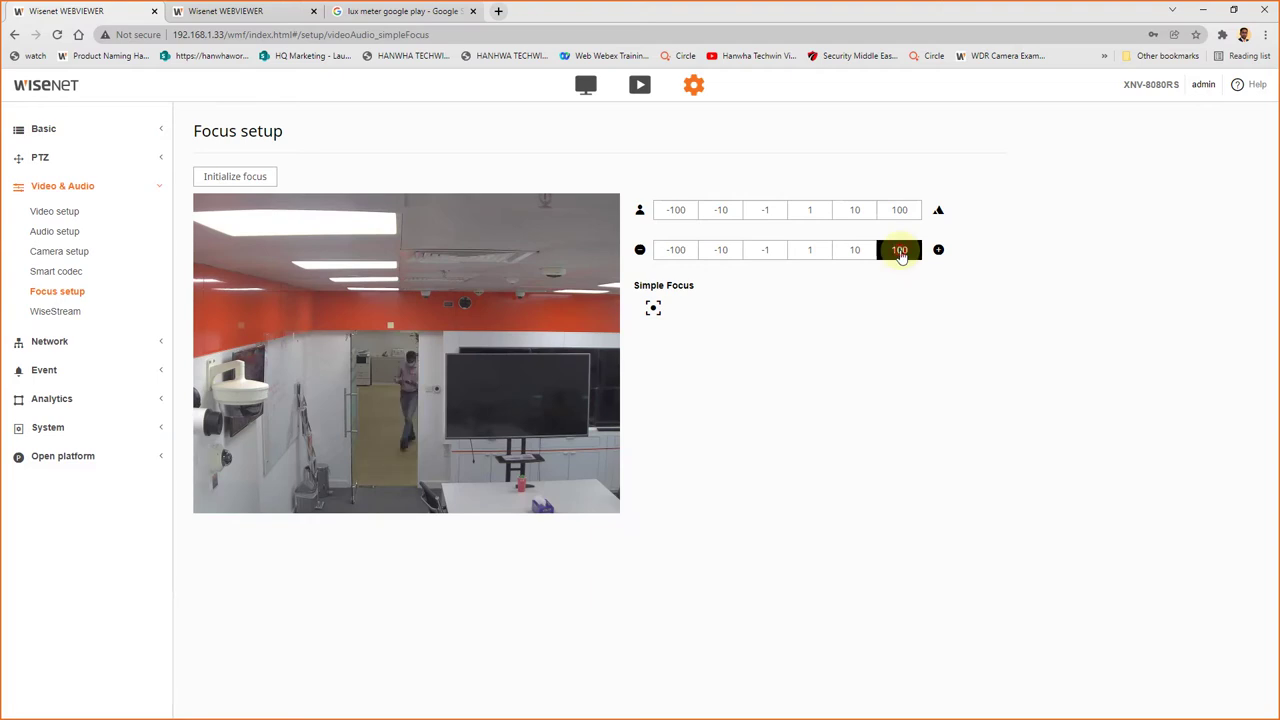
{"action": "left_click", "coordinate": [900, 255]}
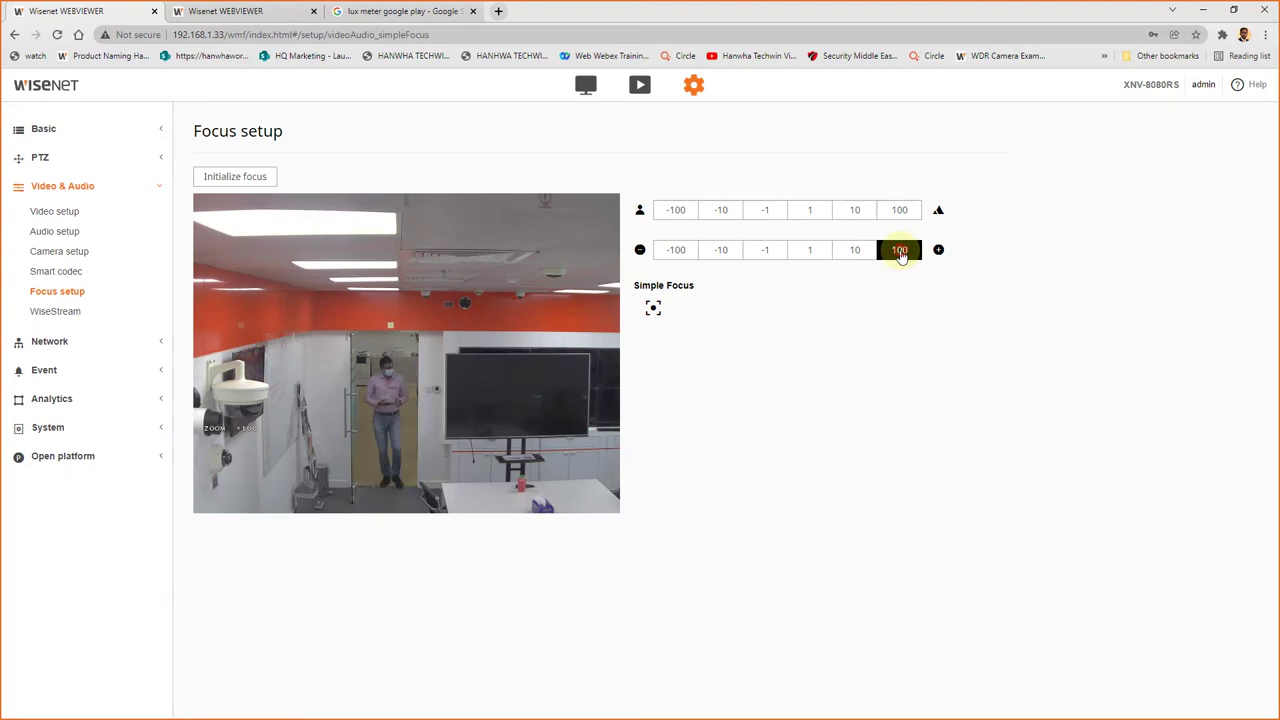
{"action": "left_click", "coordinate": [903, 256]}
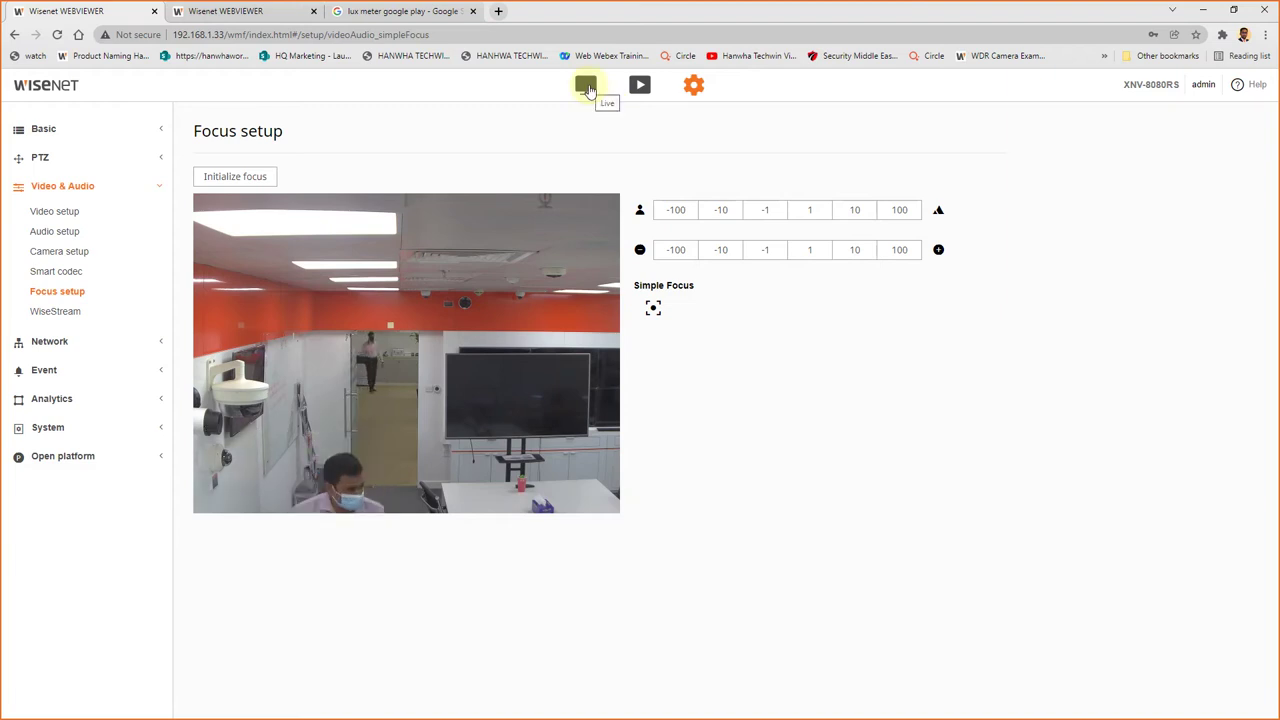
Step: Return to the live image and load the camera at 192.168.1.160 in its place
{"action": "left_click", "coordinate": [587, 94]}
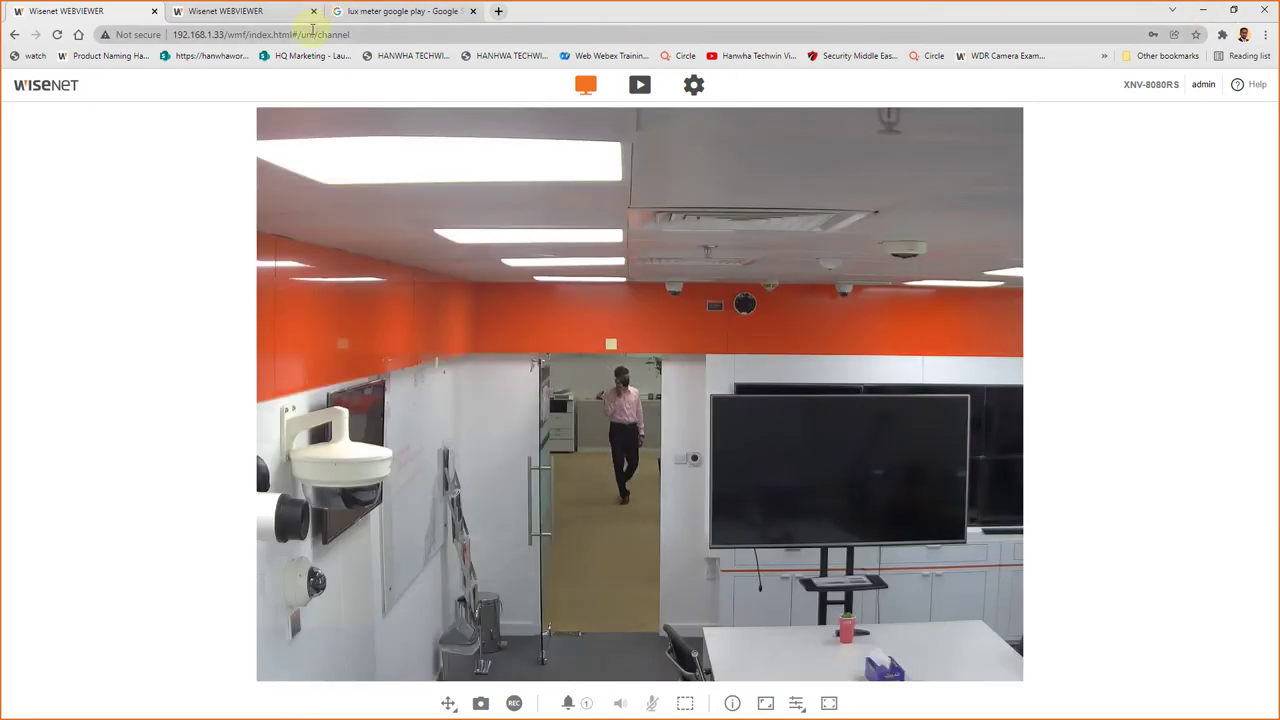
{"action": "left_click", "coordinate": [313, 33]}
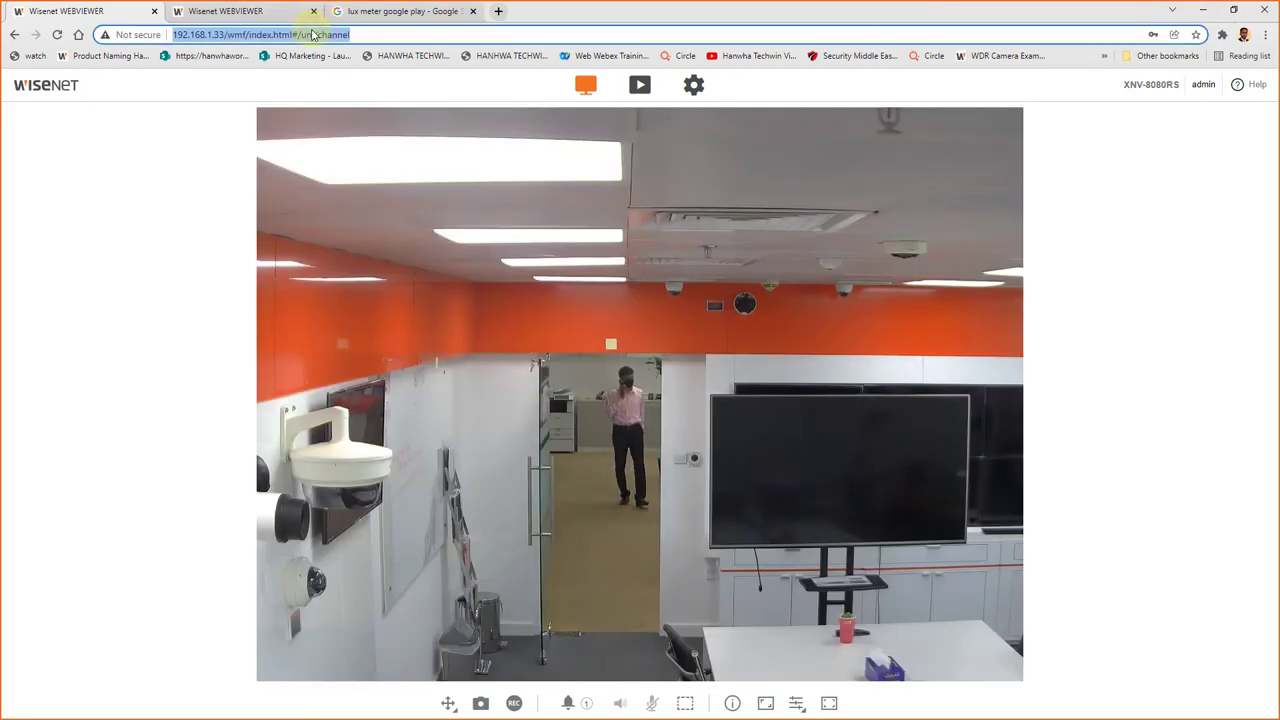
{"action": "type", "text": "192.168.1.160"}
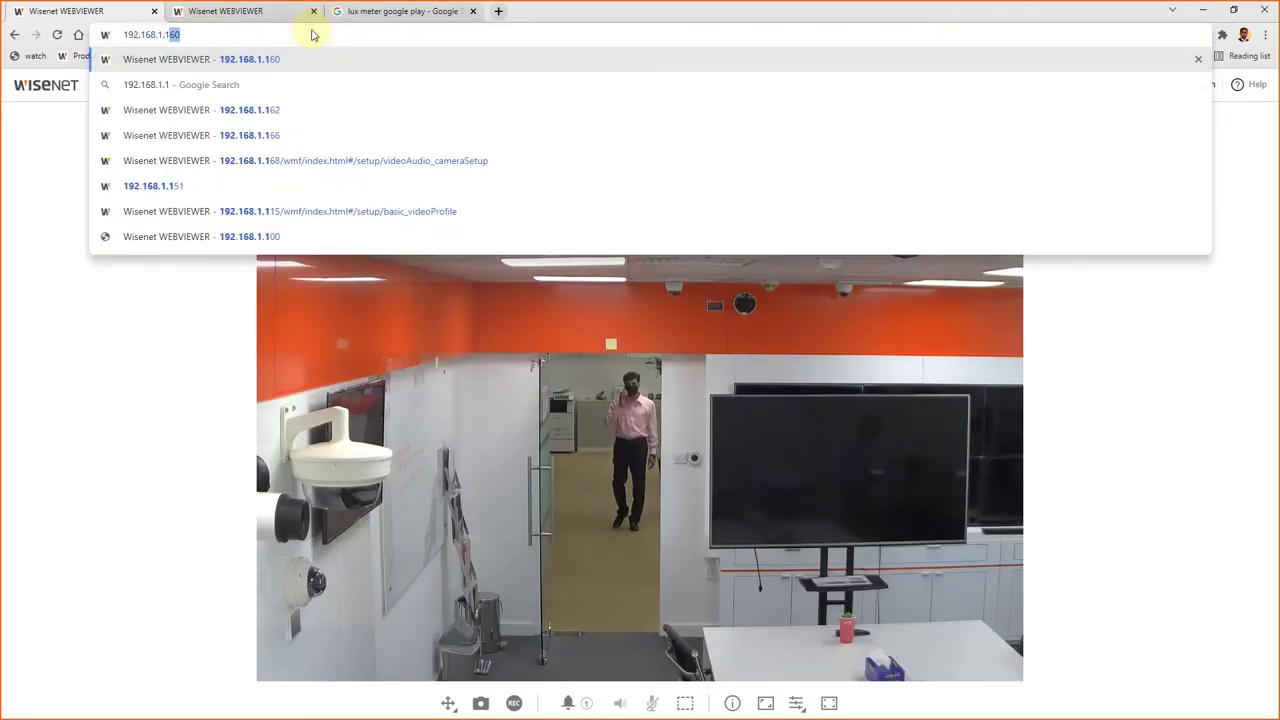
{"action": "key", "text": "Return"}
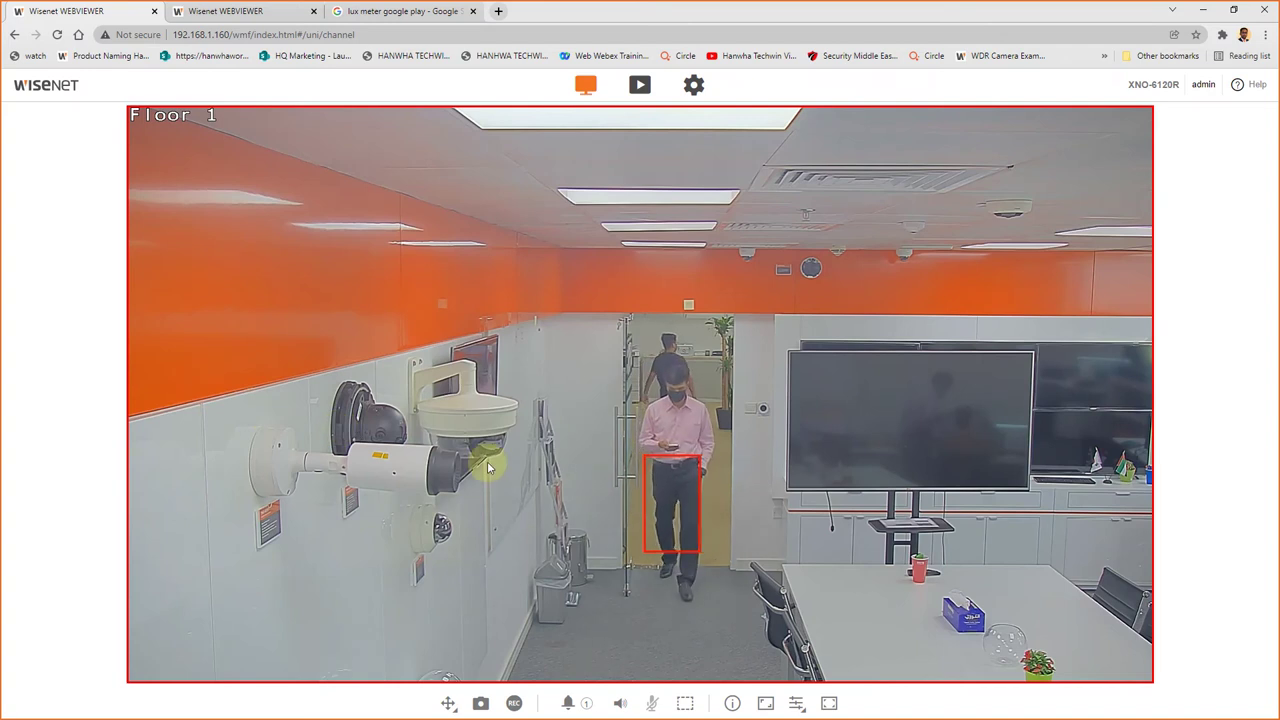
Step: Show the lens zoom controls and measure the doorway with a pixel-count box about 200 pixels wide
{"action": "left_click", "coordinate": [686, 706]}
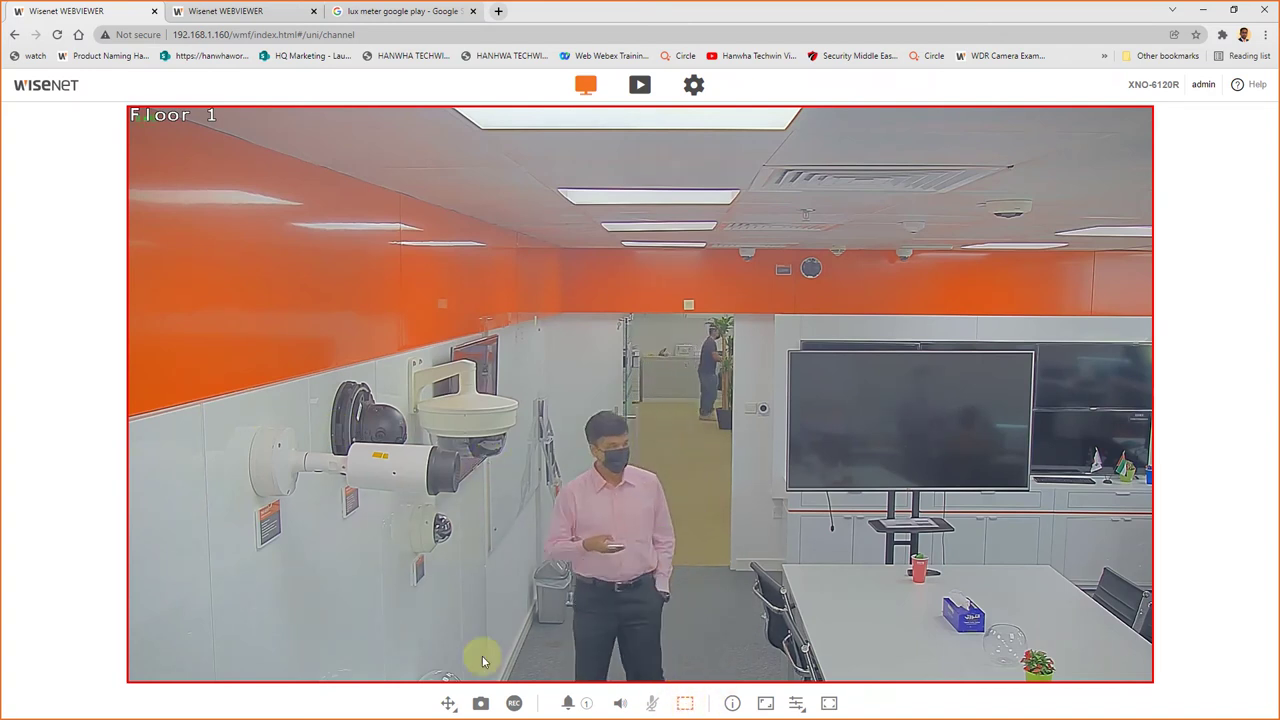
{"action": "left_click", "coordinate": [449, 700]}
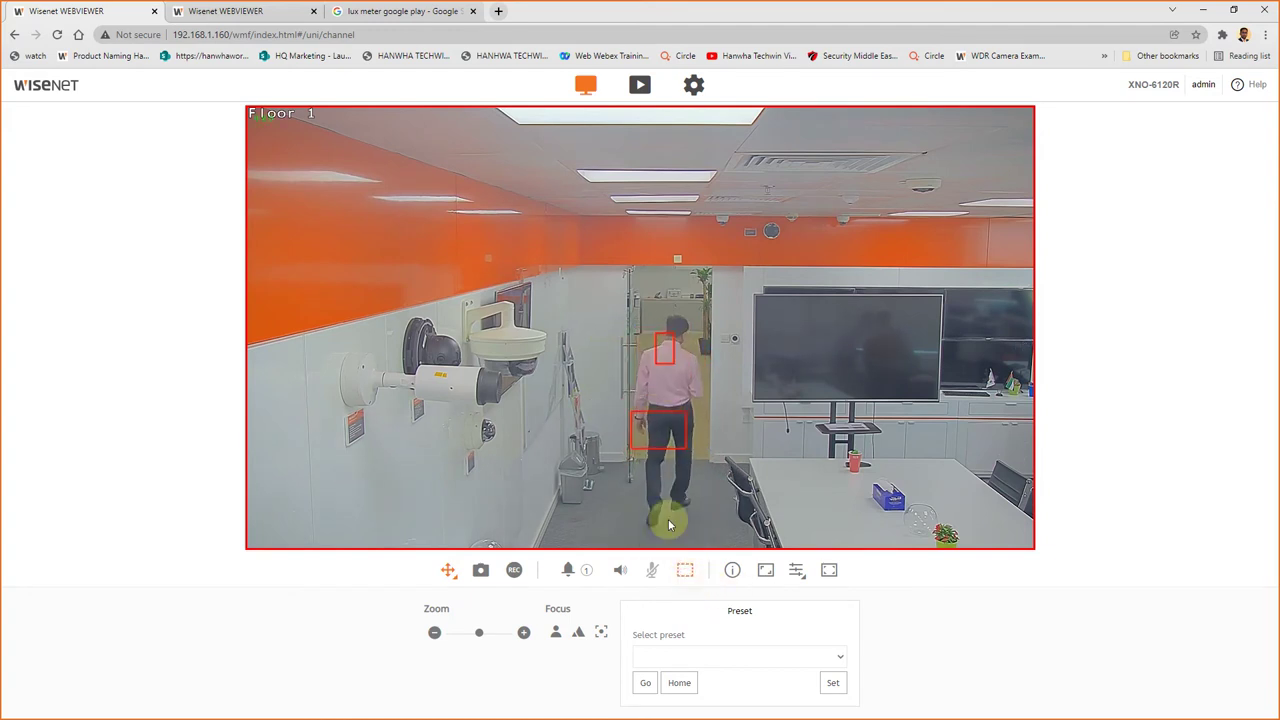
{"action": "mouse_move", "coordinate": [628, 404]}
{"action": "left_mouse_down"}
{"action": "mouse_move", "coordinate": [668, 443]}
{"action": "mouse_move", "coordinate": [709, 457]}
{"action": "left_mouse_up"}
Step: Zoom the lens in until the doorway reaches the image's edge and measure its width with a new pixel-count box
{"action": "left_click_drag", "start_coordinate": [479, 640], "coordinate": [520, 640]}
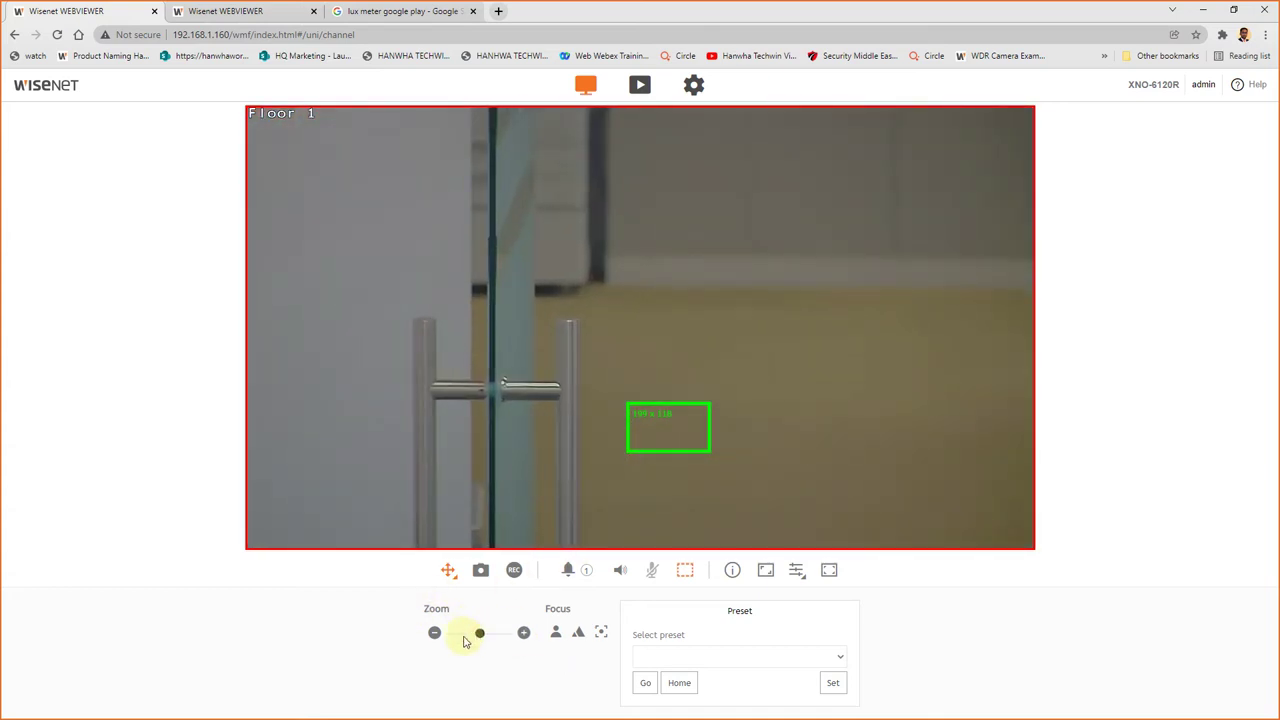
{"action": "mouse_move", "coordinate": [473, 641]}
{"action": "left_mouse_down"}
{"action": "mouse_move", "coordinate": [452, 641]}
{"action": "mouse_move", "coordinate": [476, 641]}
{"action": "left_mouse_up"}
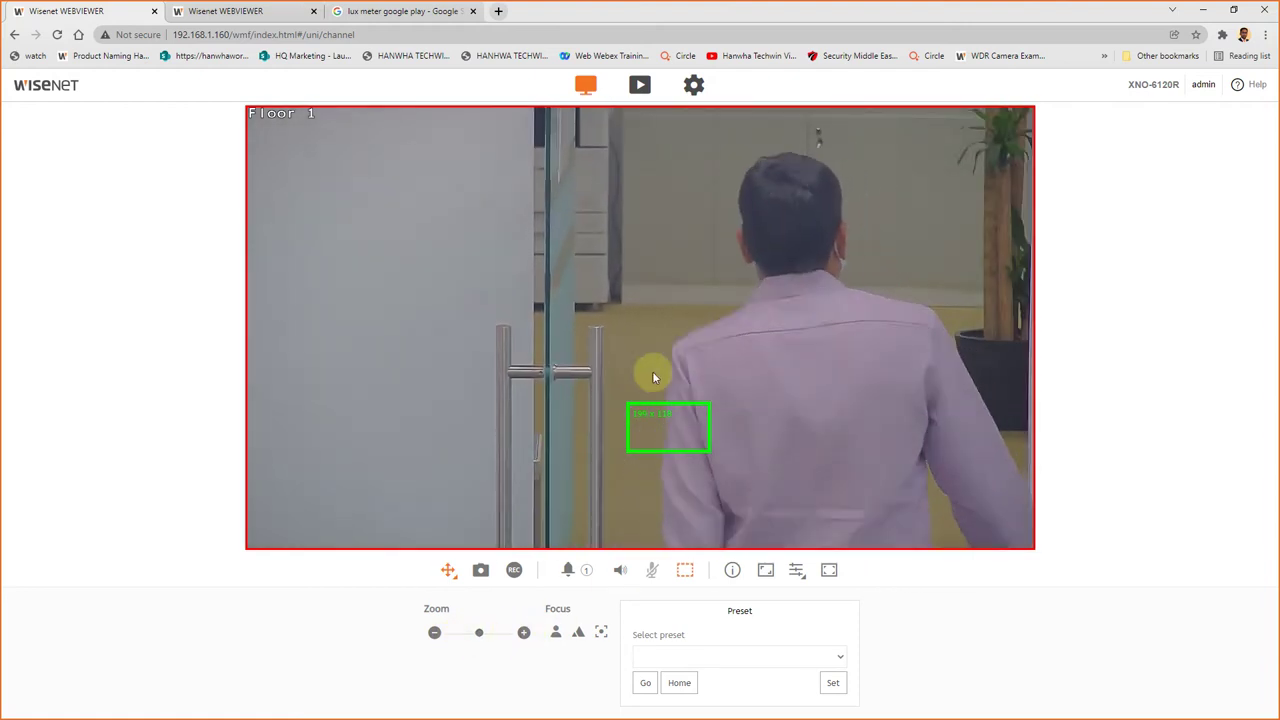
{"action": "left_click", "coordinate": [690, 572]}
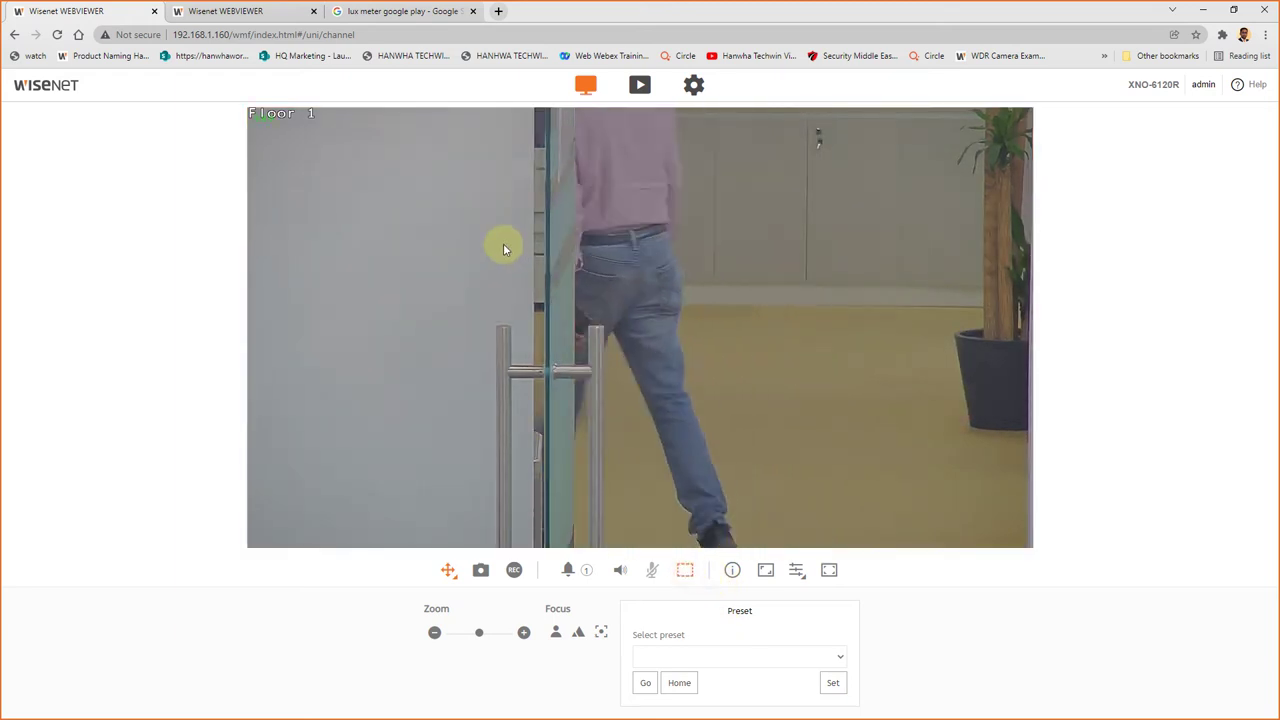
{"action": "left_click_drag", "start_coordinate": [535, 241], "coordinate": [1035, 458]}
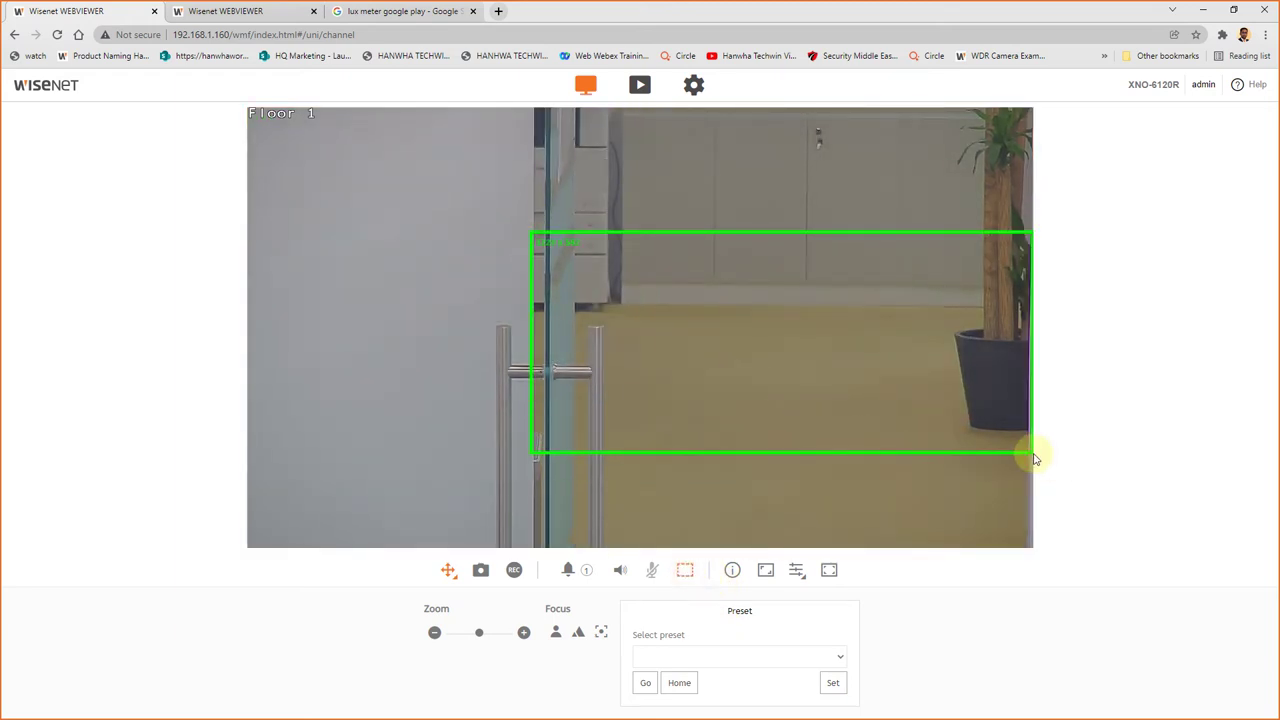
Step: Zoom the lens out until both door sides are clearly in view and redraw the pixel-count box across the doorway
{"action": "left_click", "coordinate": [468, 636]}
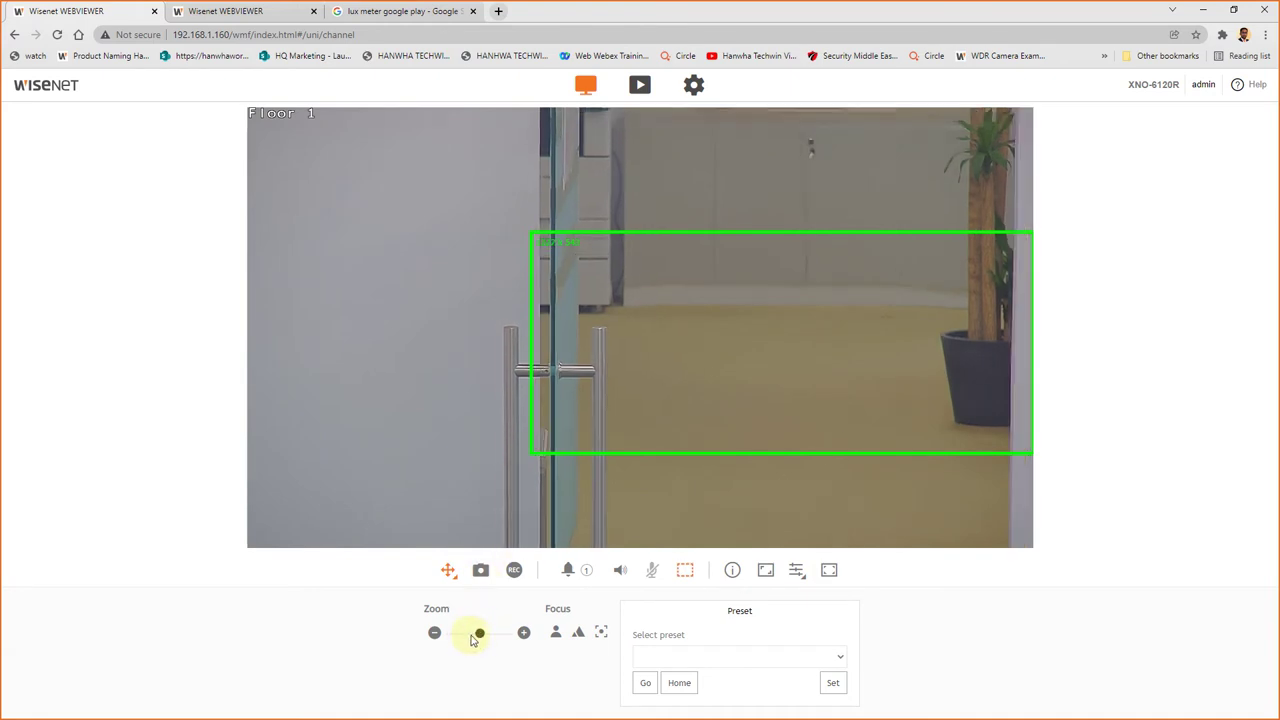
{"action": "left_click_drag", "start_coordinate": [468, 636], "coordinate": [468, 635]}
{"action": "left_click", "coordinate": [684, 572]}
{"action": "left_click", "coordinate": [566, 187]}
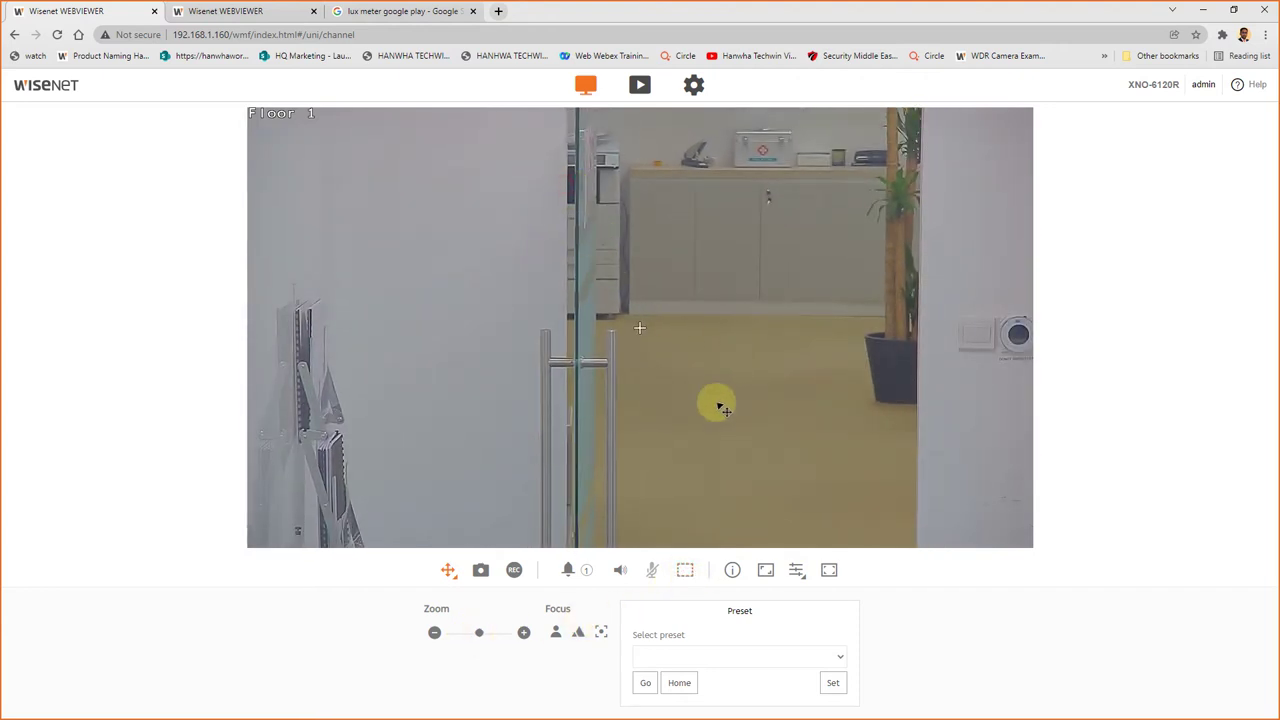
{"action": "left_click", "coordinate": [683, 574]}
{"action": "left_click_drag", "start_coordinate": [556, 187], "coordinate": [919, 427]}
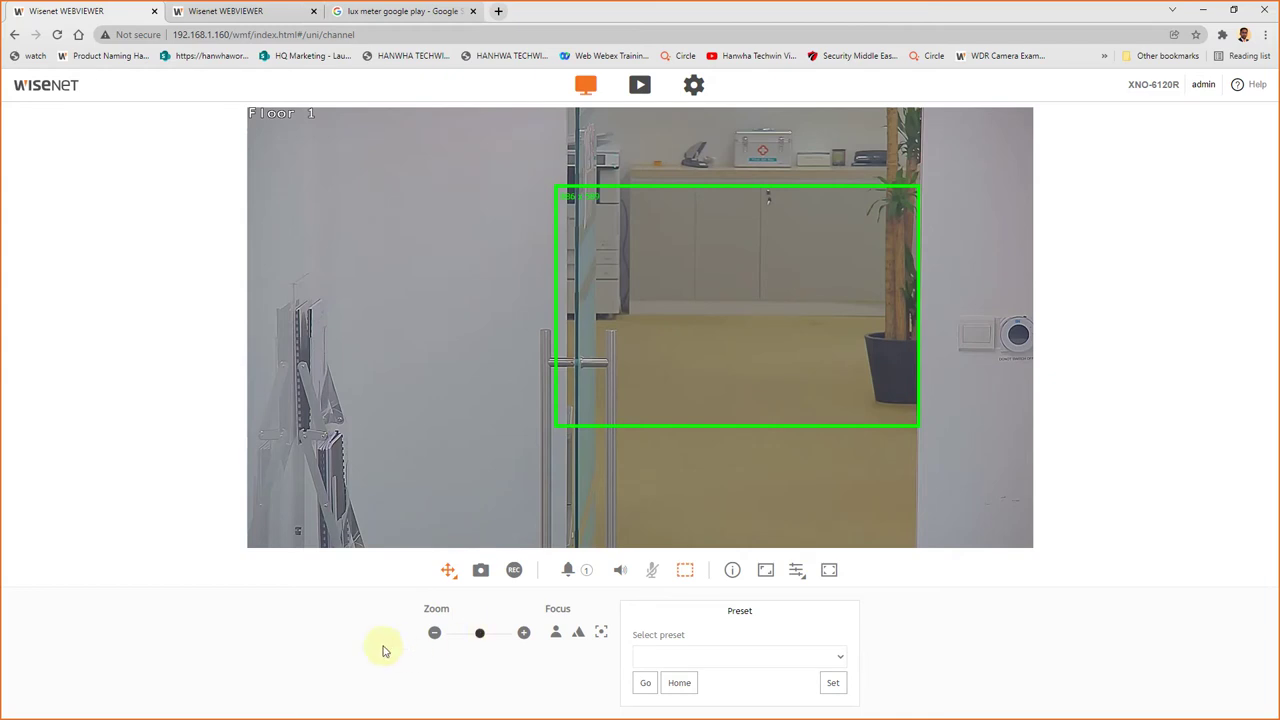
Step: Minimize the browser and return to the presentation slides
{"action": "left_click", "coordinate": [1203, 9]}
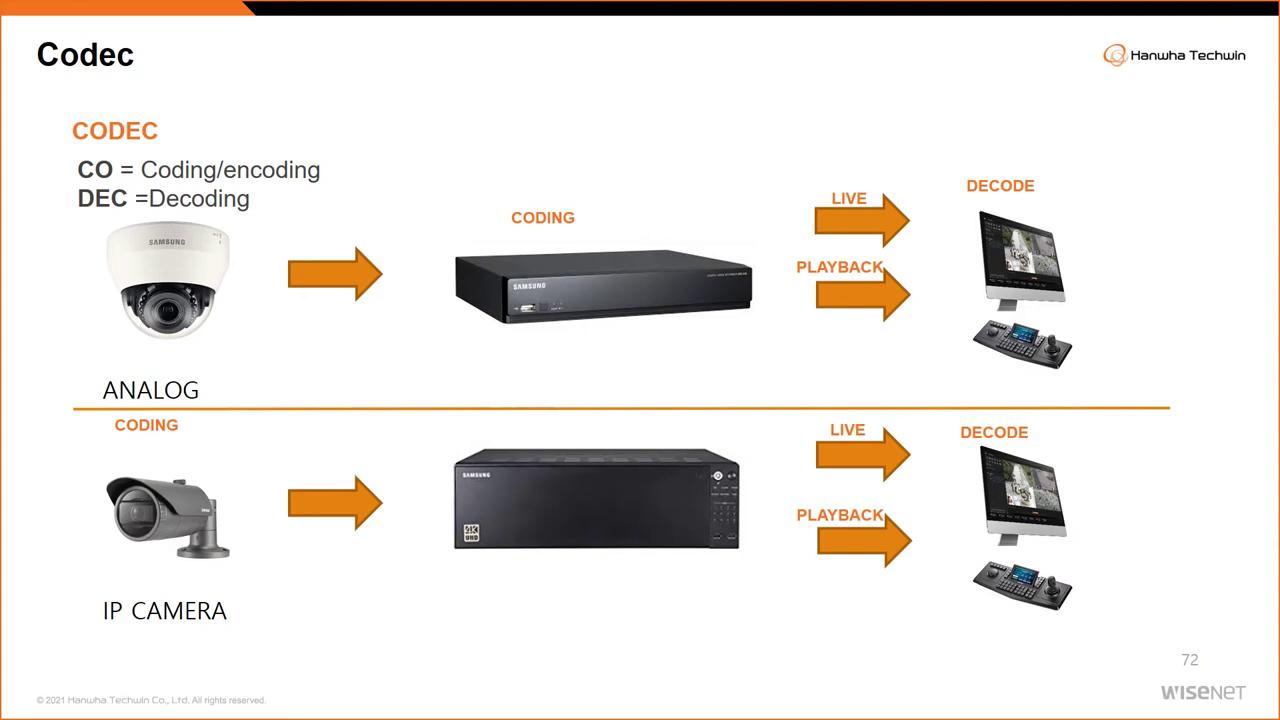
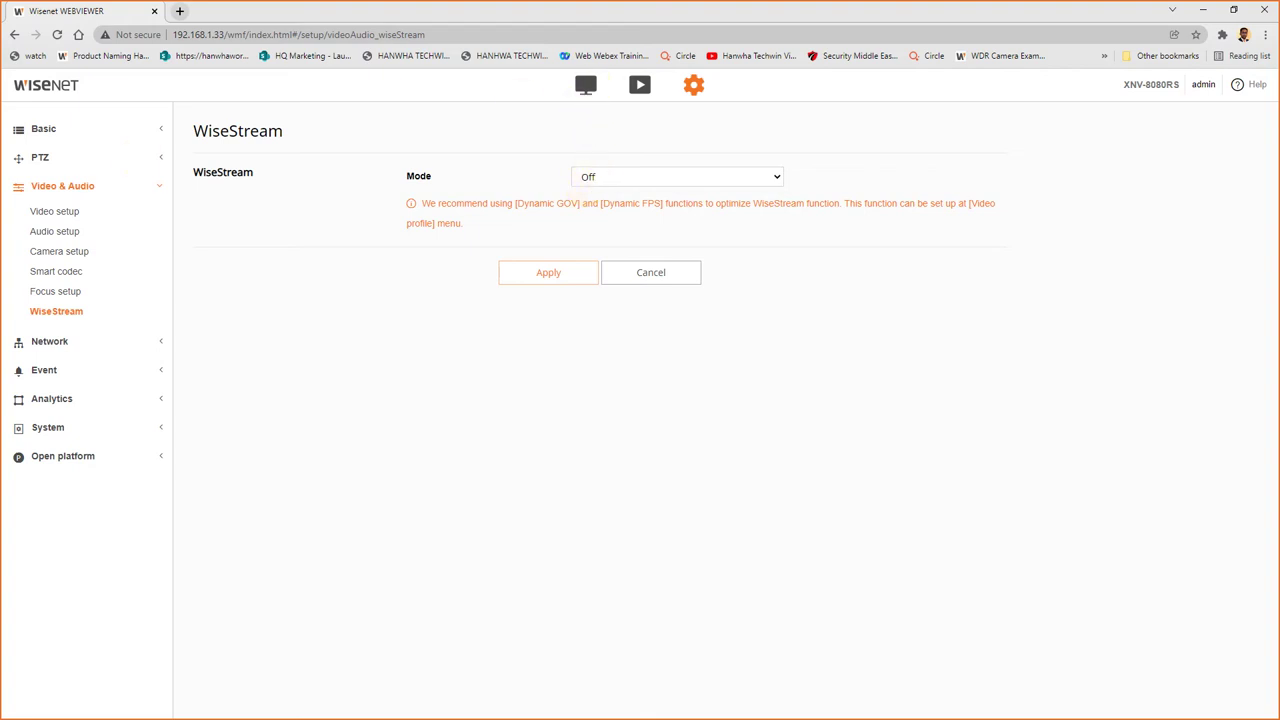
Step: Open the camera's video profile settings, review the H.264 profile's properties and minimize the browser
{"action": "left_click", "coordinate": [147, 190]}
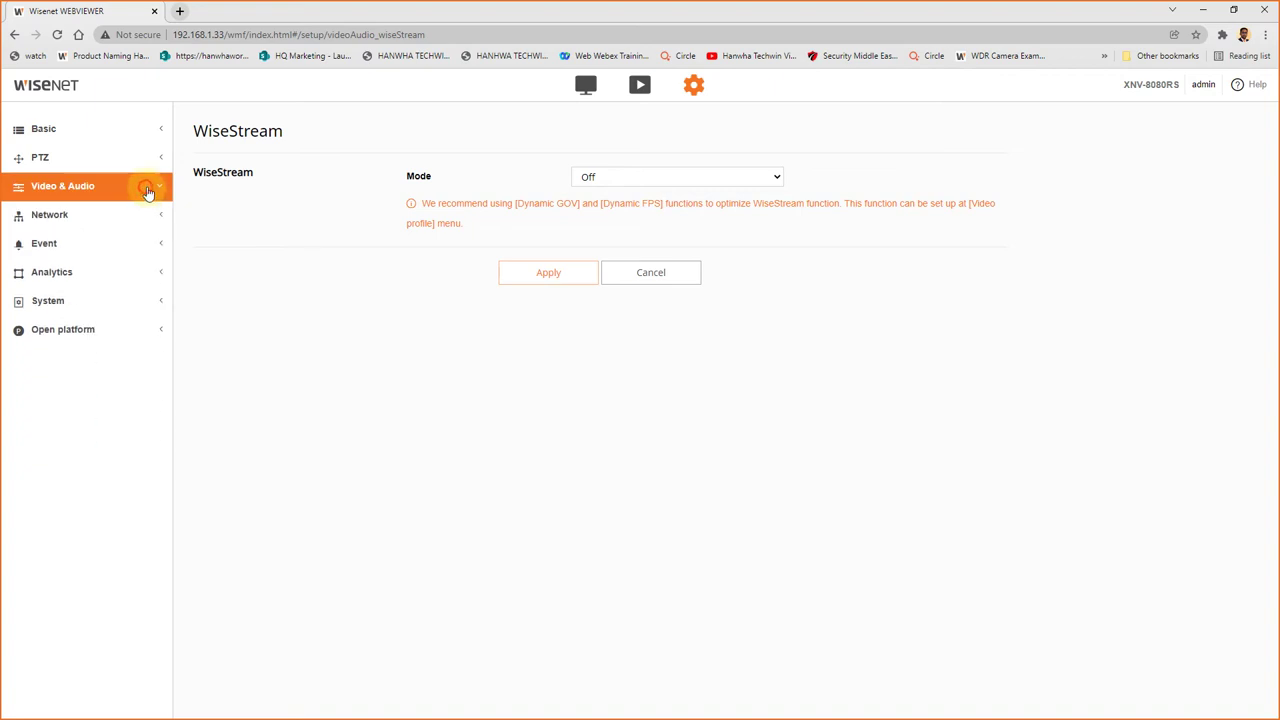
{"action": "left_click", "coordinate": [100, 130]}
{"action": "left_click", "coordinate": [106, 156]}
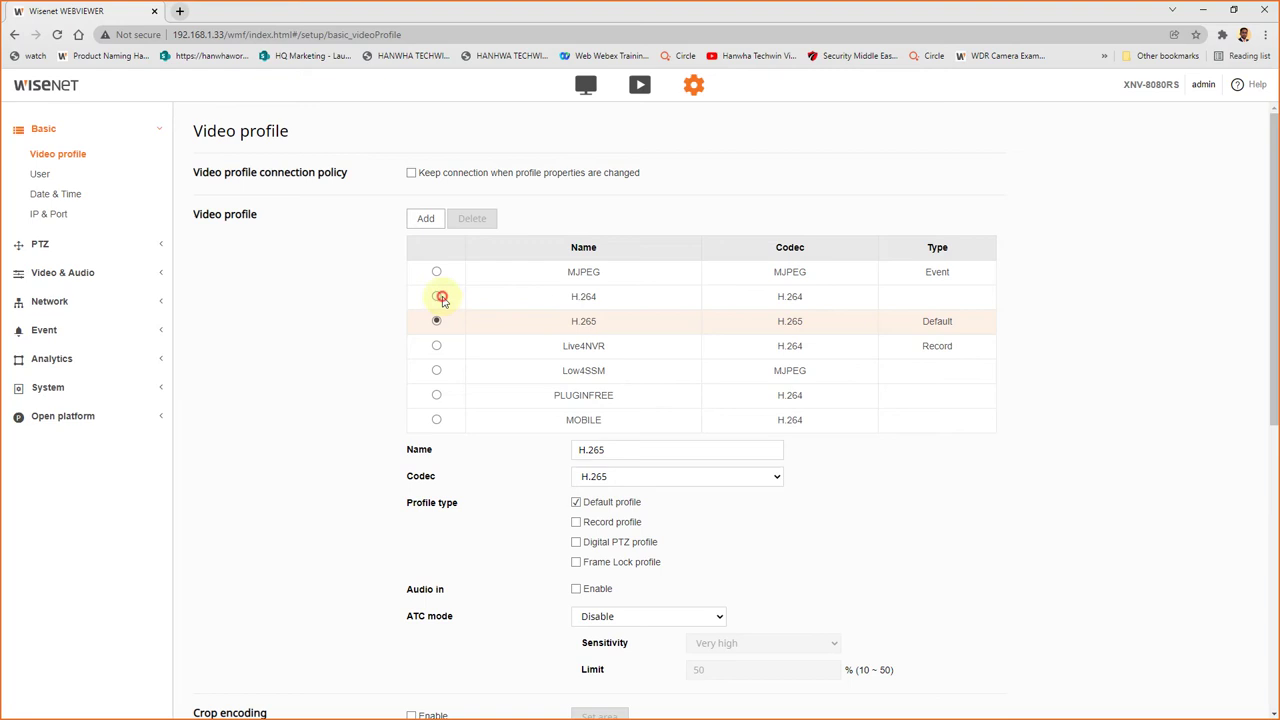
{"action": "left_click", "coordinate": [437, 297]}
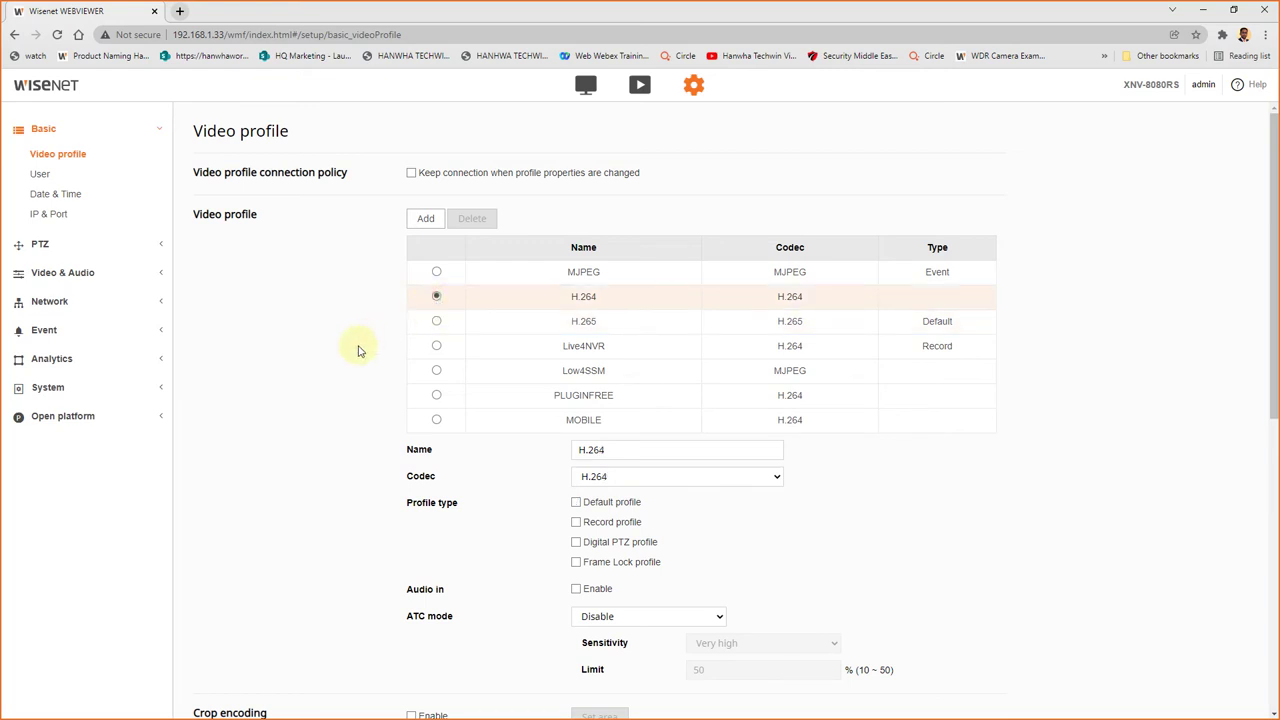
{"action": "scroll", "coordinate": [282, 386], "scroll_direction": "down", "scroll_amount": 4}
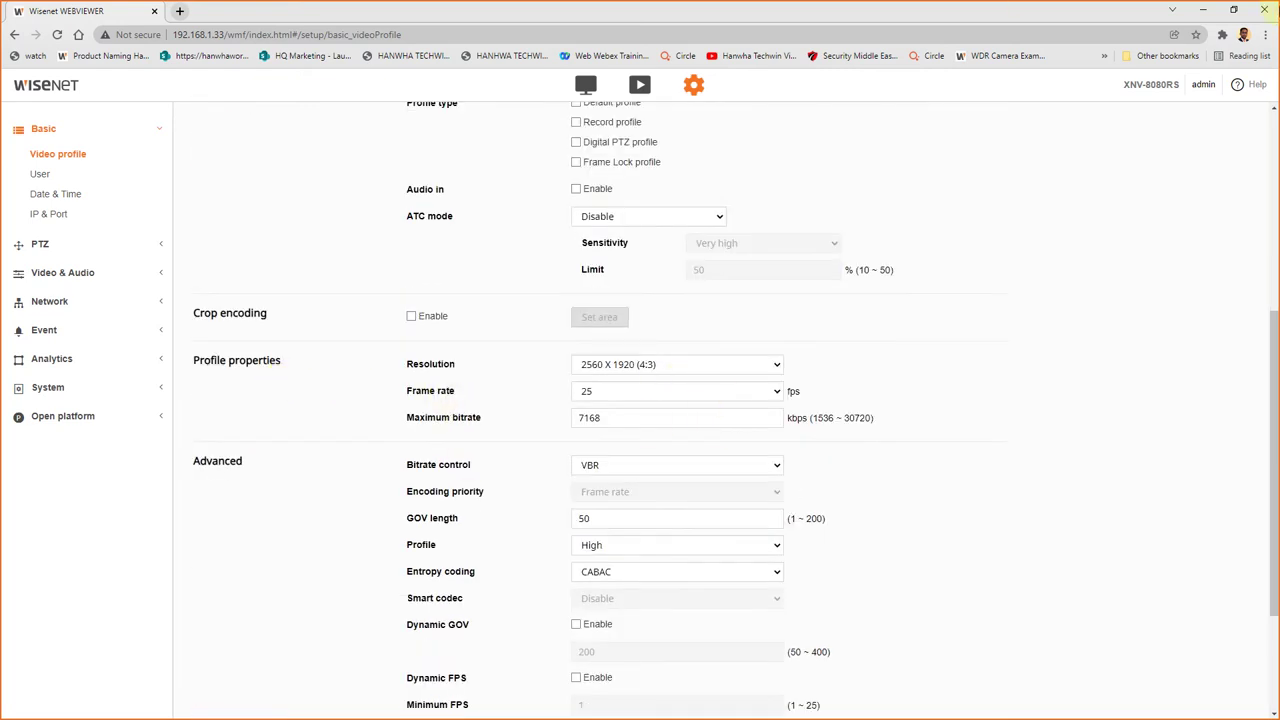
{"action": "left_click", "coordinate": [1201, 10]}
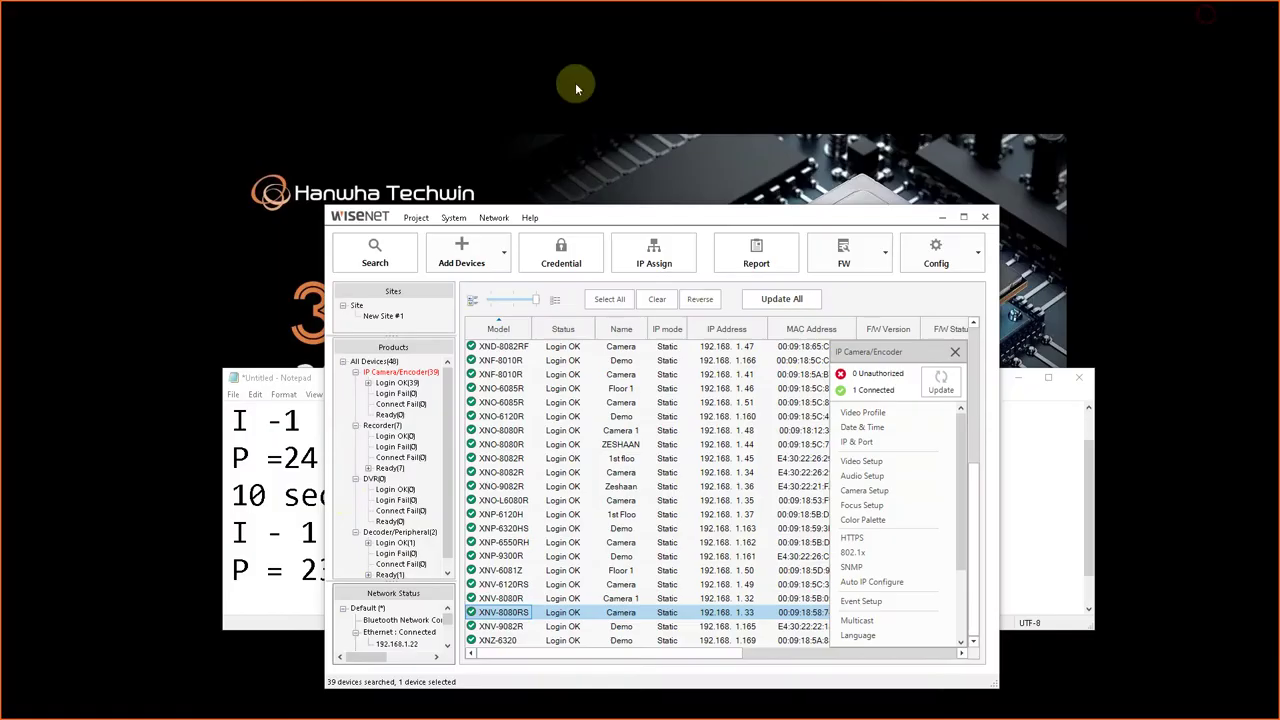
Step: Open the Live Viewer for the XNV-8080RS camera from the Wisenet device list and bring it to the front
{"action": "right_click", "coordinate": [525, 612]}
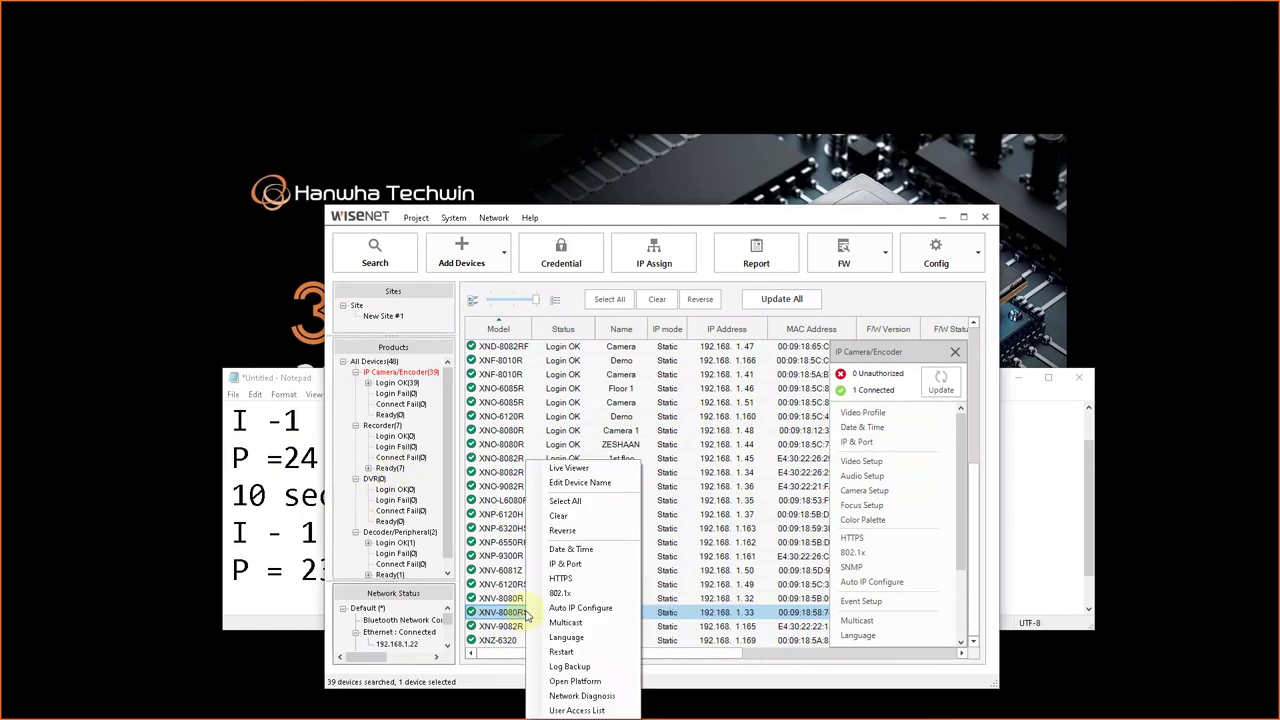
{"action": "left_click", "coordinate": [607, 468]}
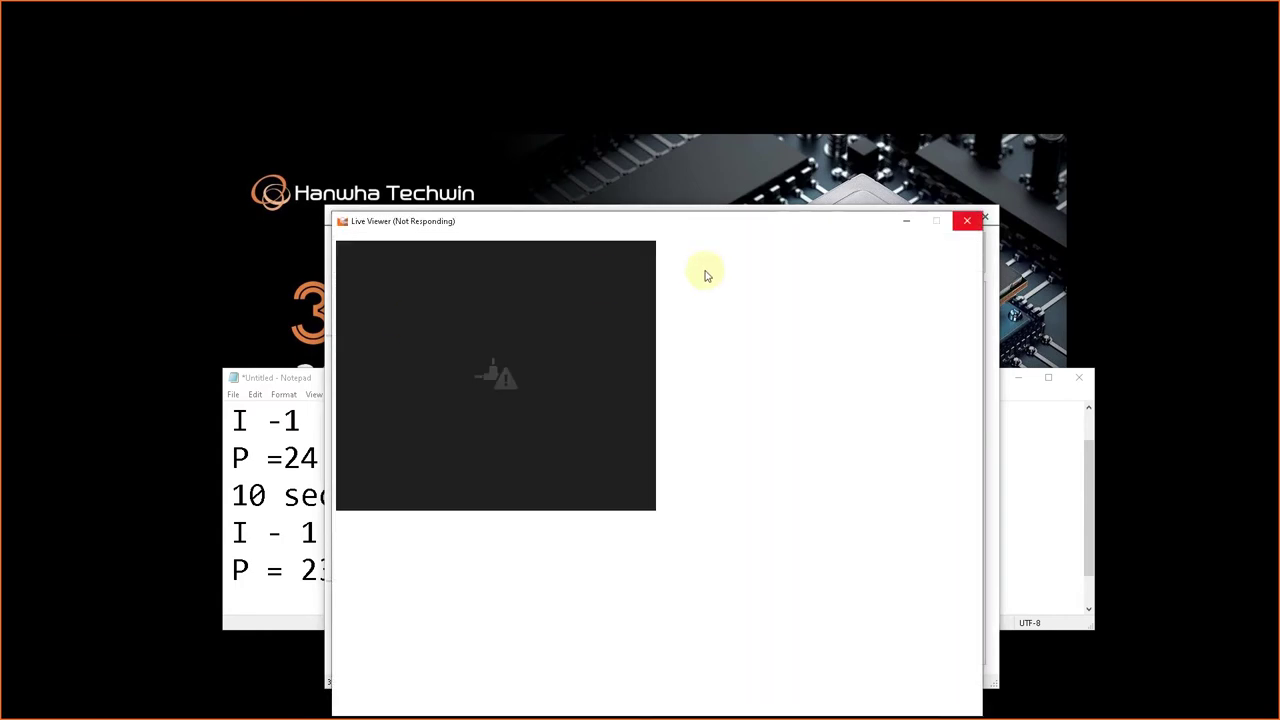
{"action": "left_click", "coordinate": [679, 222]}
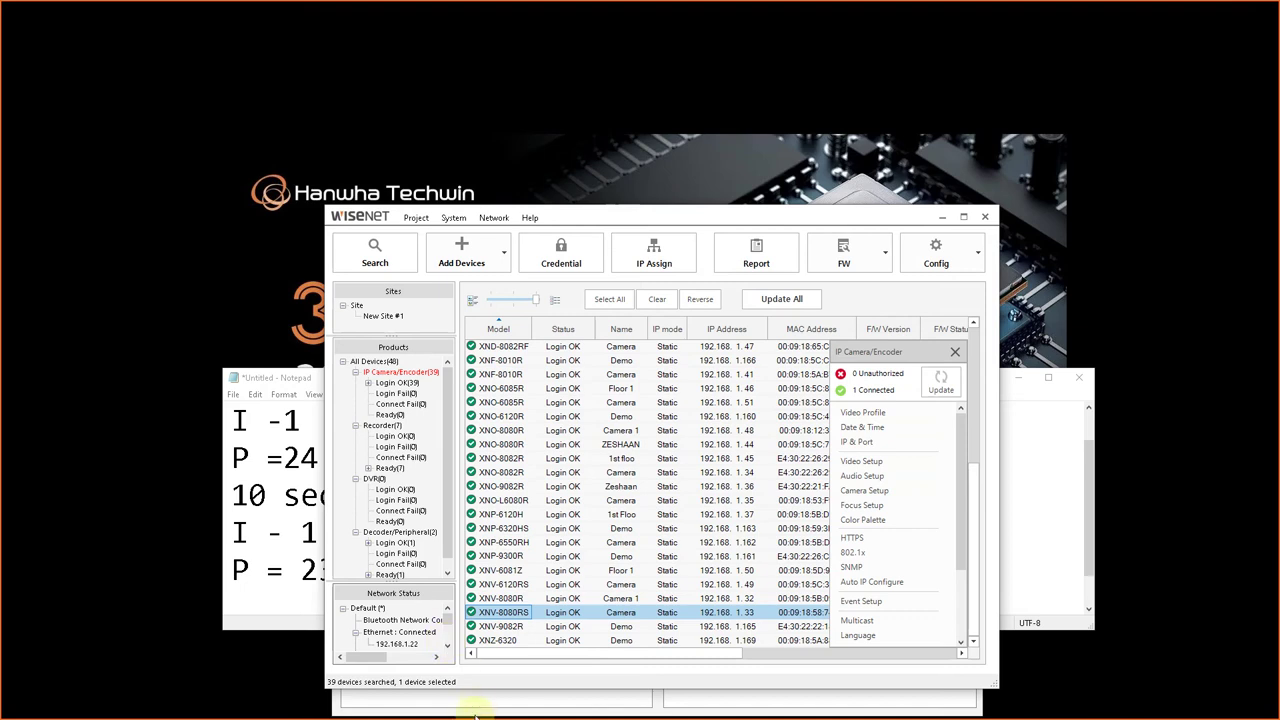
{"action": "left_click", "coordinate": [480, 703]}
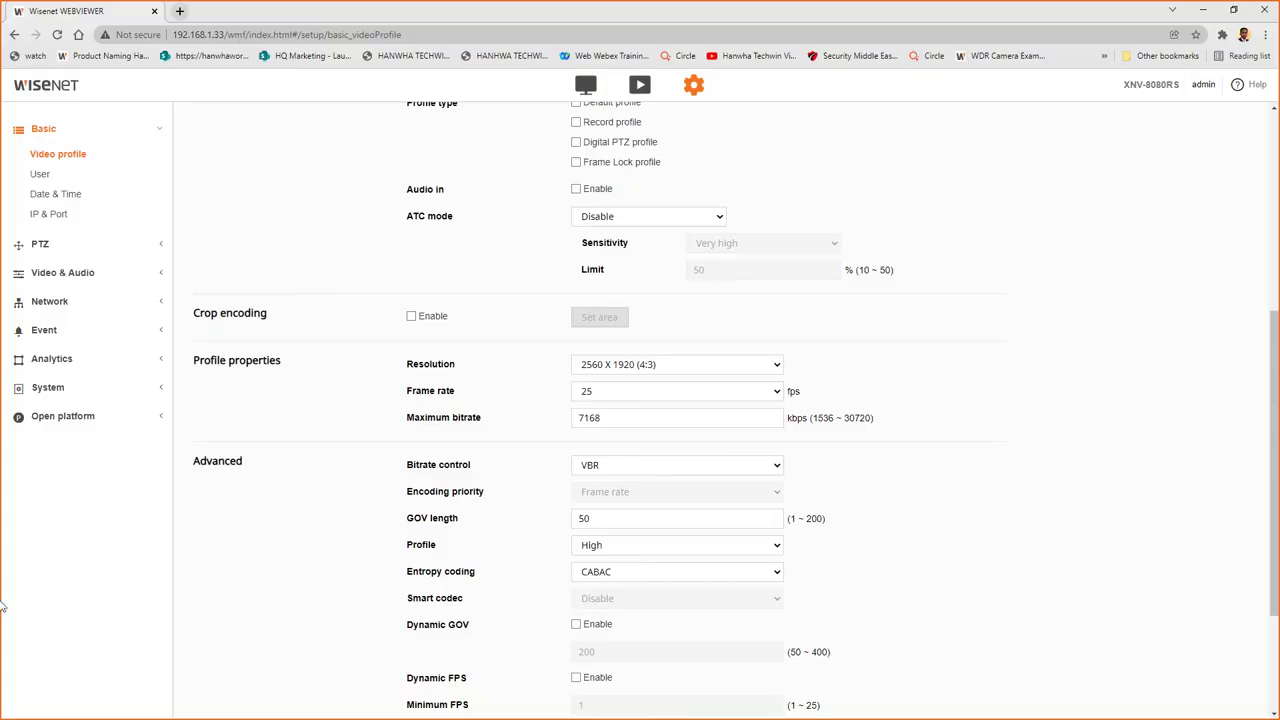
Step: Set the camera's WiseStream mode to High, apply and confirm it, and minimize the browser
{"action": "left_click", "coordinate": [86, 272]}
{"action": "left_click", "coordinate": [86, 311]}
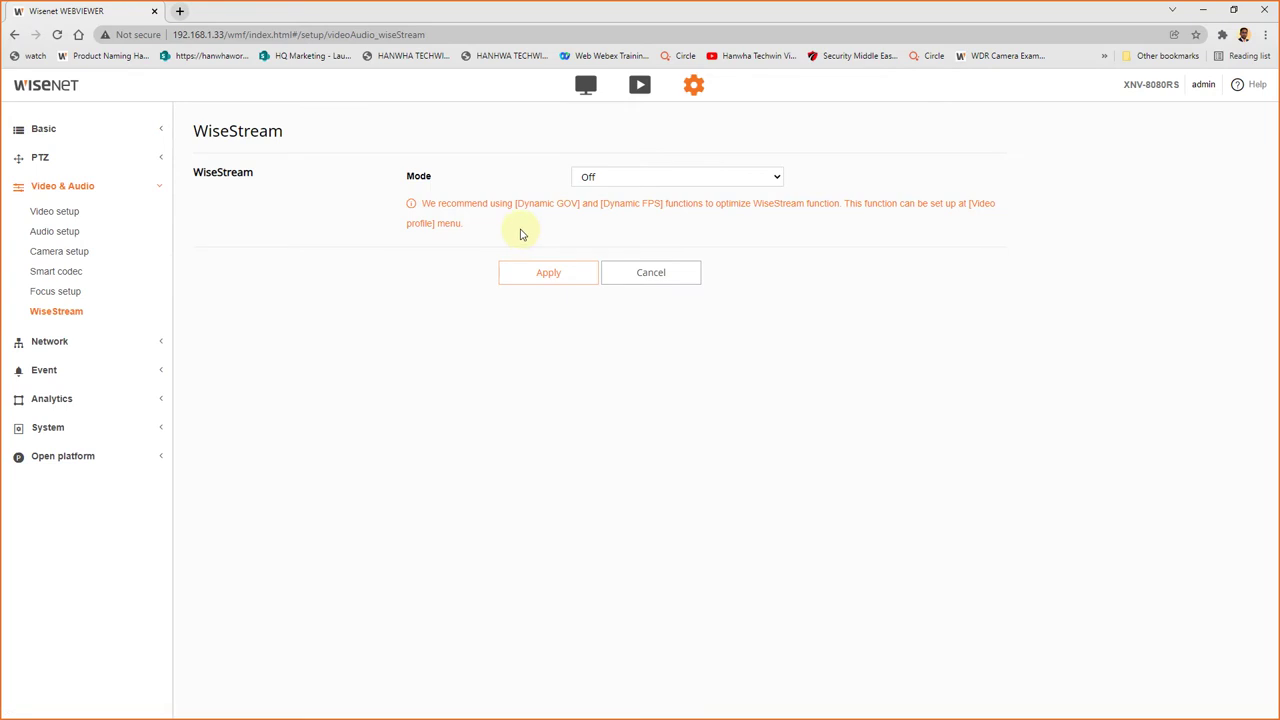
{"action": "left_click", "coordinate": [591, 177]}
{"action": "left_click", "coordinate": [592, 222]}
{"action": "left_click", "coordinate": [586, 177]}
{"action": "left_click", "coordinate": [600, 224]}
{"action": "left_click", "coordinate": [588, 272]}
{"action": "left_click", "coordinate": [608, 433]}
{"action": "left_click", "coordinate": [1205, 10]}
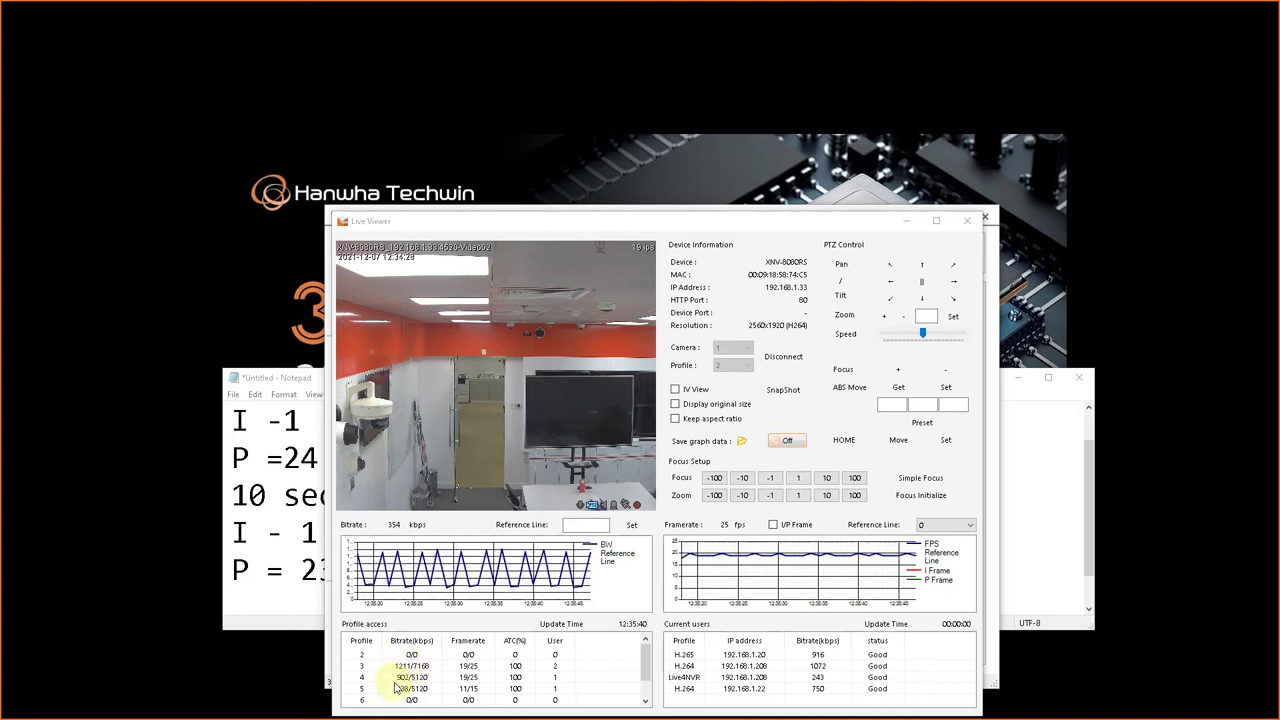
Step: Maximize the Live Viewer to examine its bitrate and frame rate graphs, and minimize it together with the notes window
{"action": "left_click", "coordinate": [940, 221]}
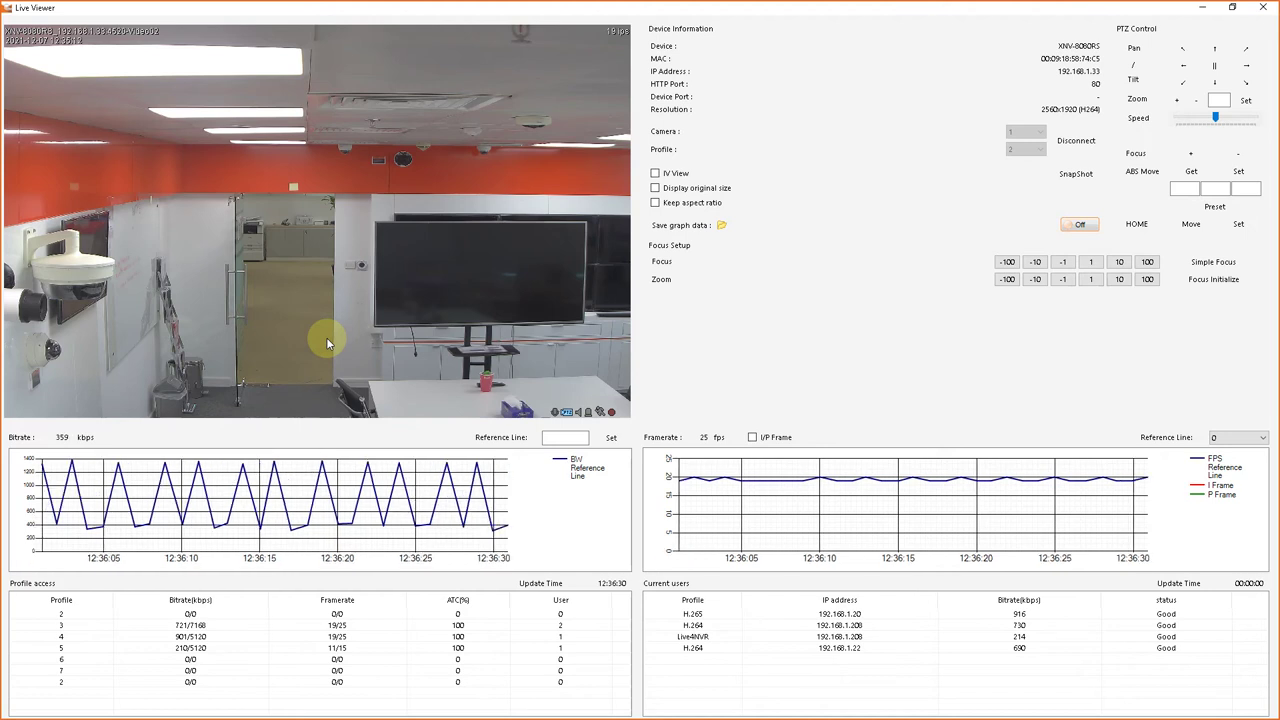
{"action": "left_click", "coordinate": [1206, 10]}
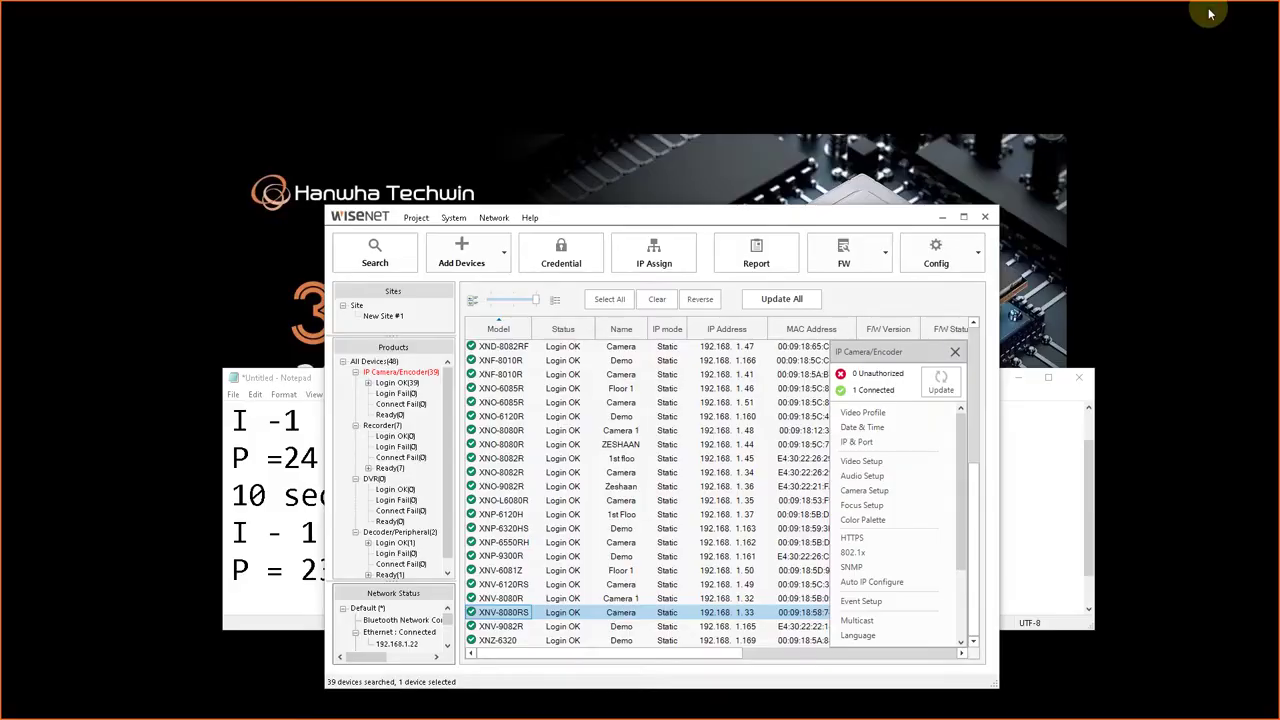
{"action": "left_click", "coordinate": [1019, 377]}
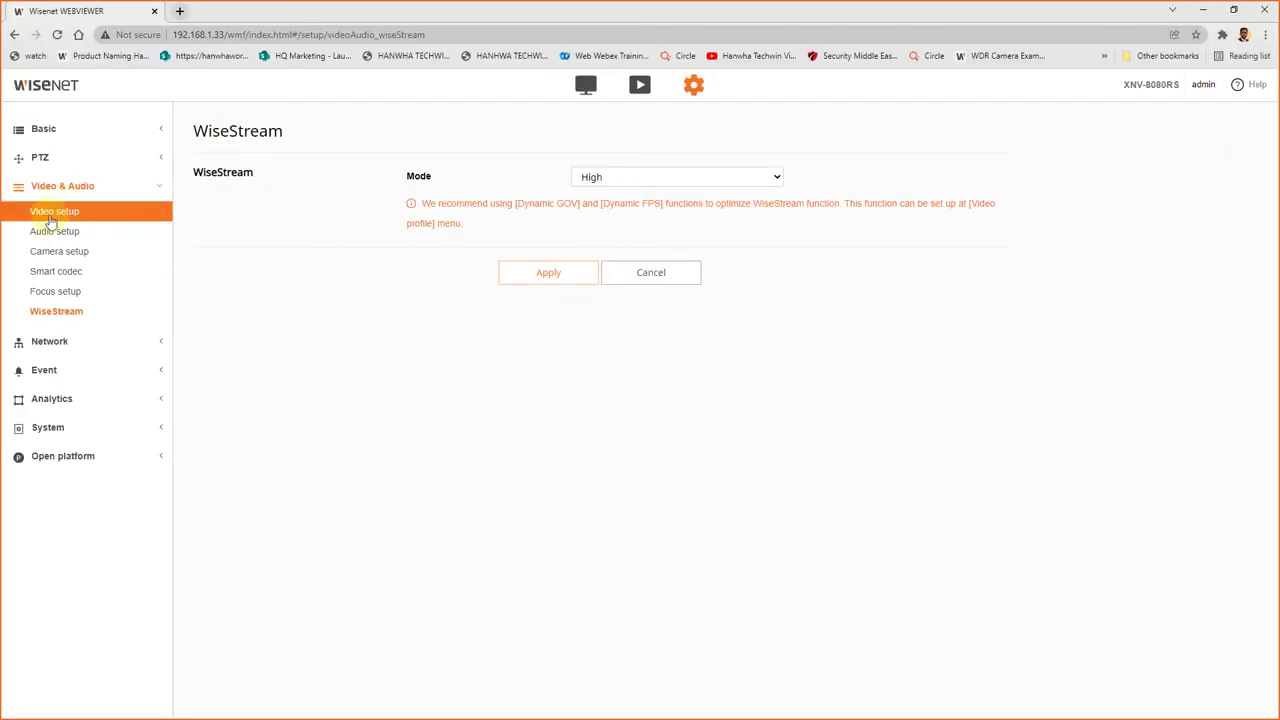
Step: Open the camera's video profile settings and inspect the Live4NVR profile's advanced properties
{"action": "left_click", "coordinate": [100, 130]}
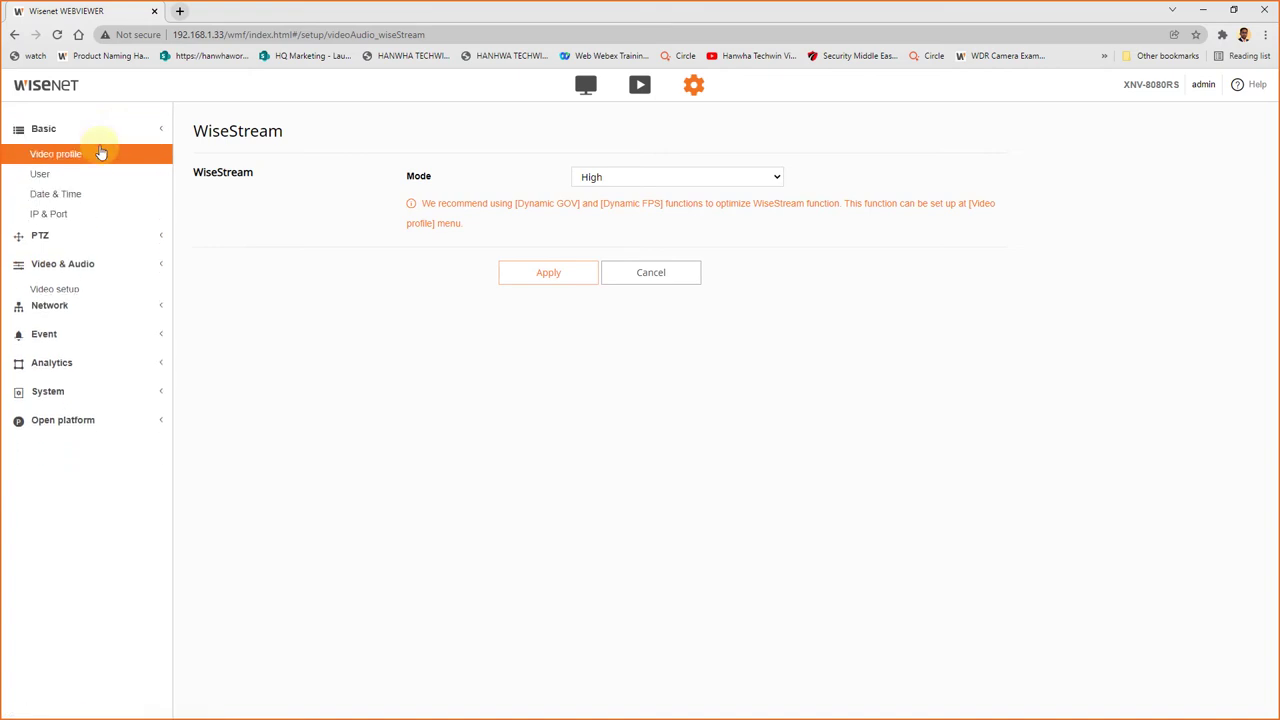
{"action": "left_click", "coordinate": [100, 154]}
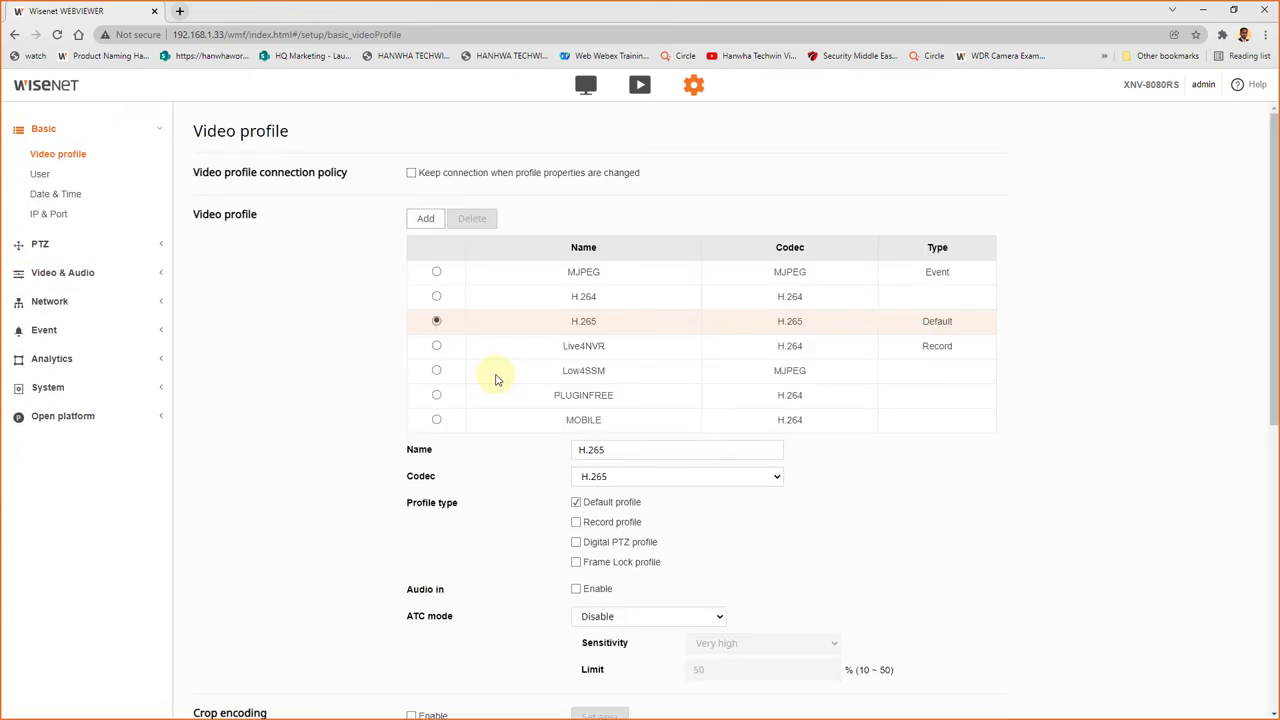
{"action": "left_click", "coordinate": [437, 346]}
{"action": "scroll", "coordinate": [450, 448], "scroll_direction": "down", "scroll_amount": 5}
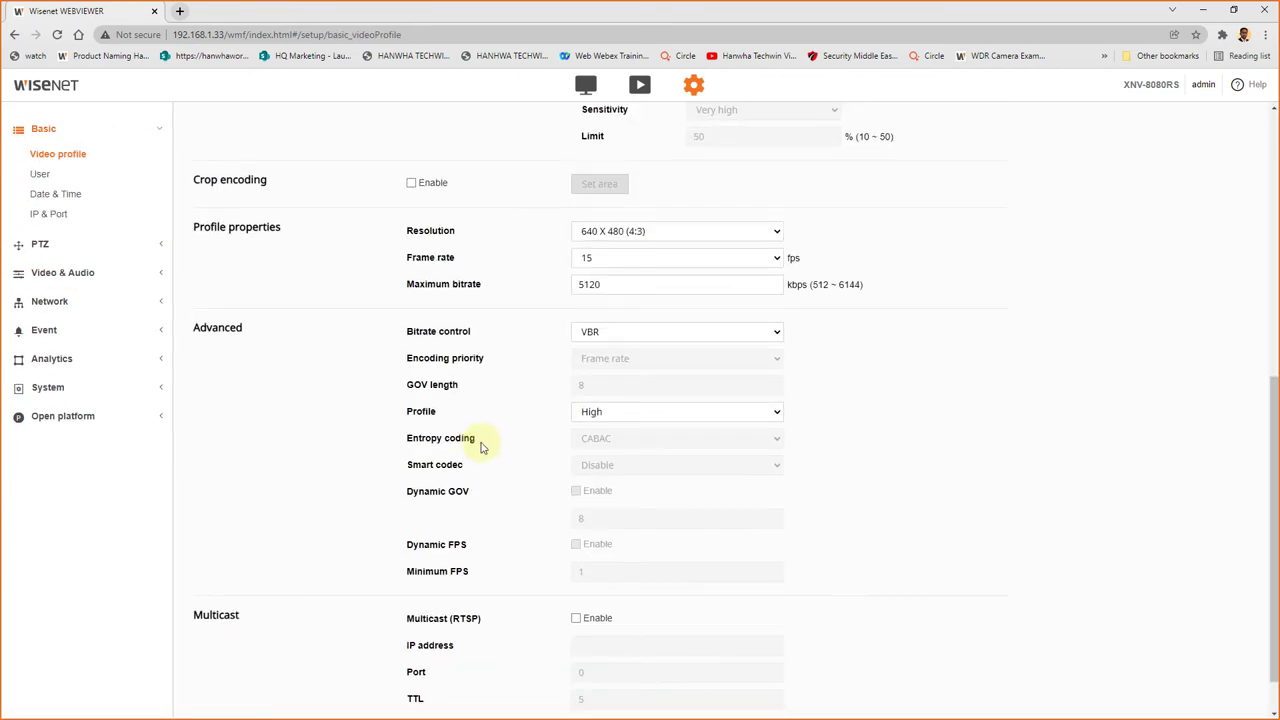
{"action": "scroll", "coordinate": [543, 406], "scroll_direction": "up", "scroll_amount": 4}
{"action": "scroll", "coordinate": [484, 316], "scroll_direction": "up", "scroll_amount": 1}
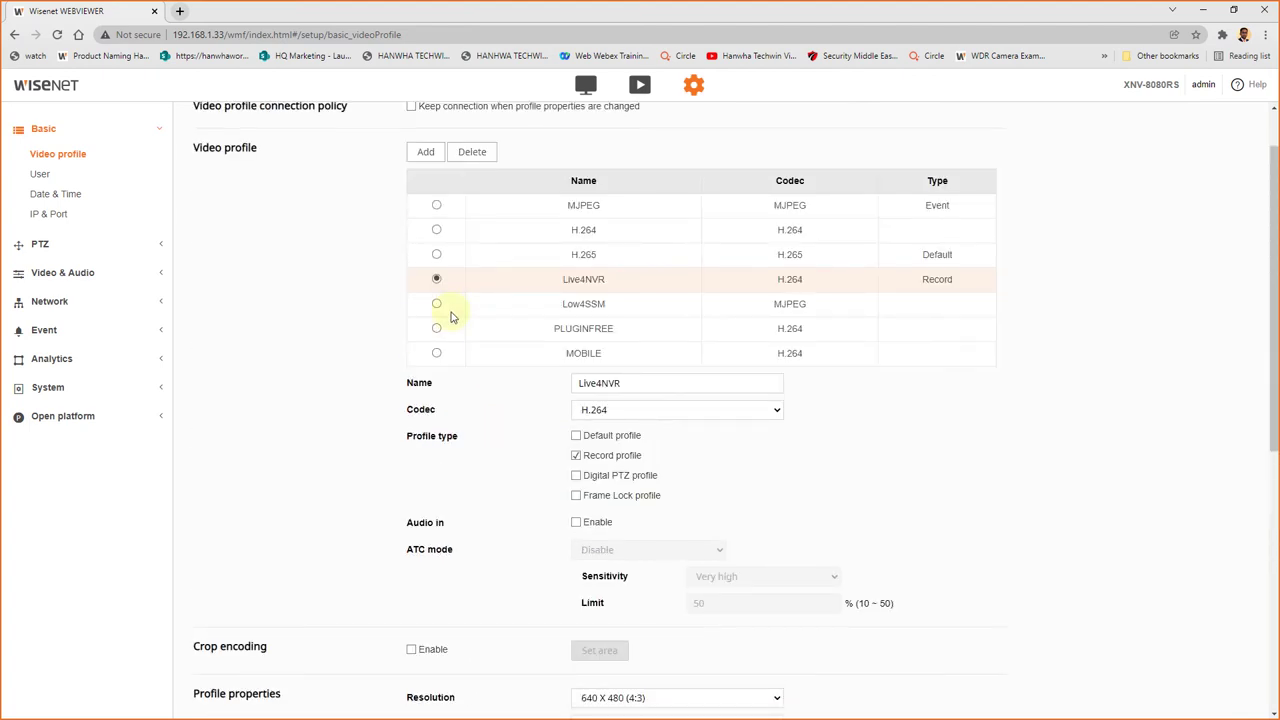
Step: Enable Dynamic GOV with a length of 400 and Dynamic FPS on the H.265 profile, and apply the changes
{"action": "left_click", "coordinate": [436, 254]}
{"action": "scroll", "coordinate": [450, 380], "scroll_direction": "down", "scroll_amount": 4}
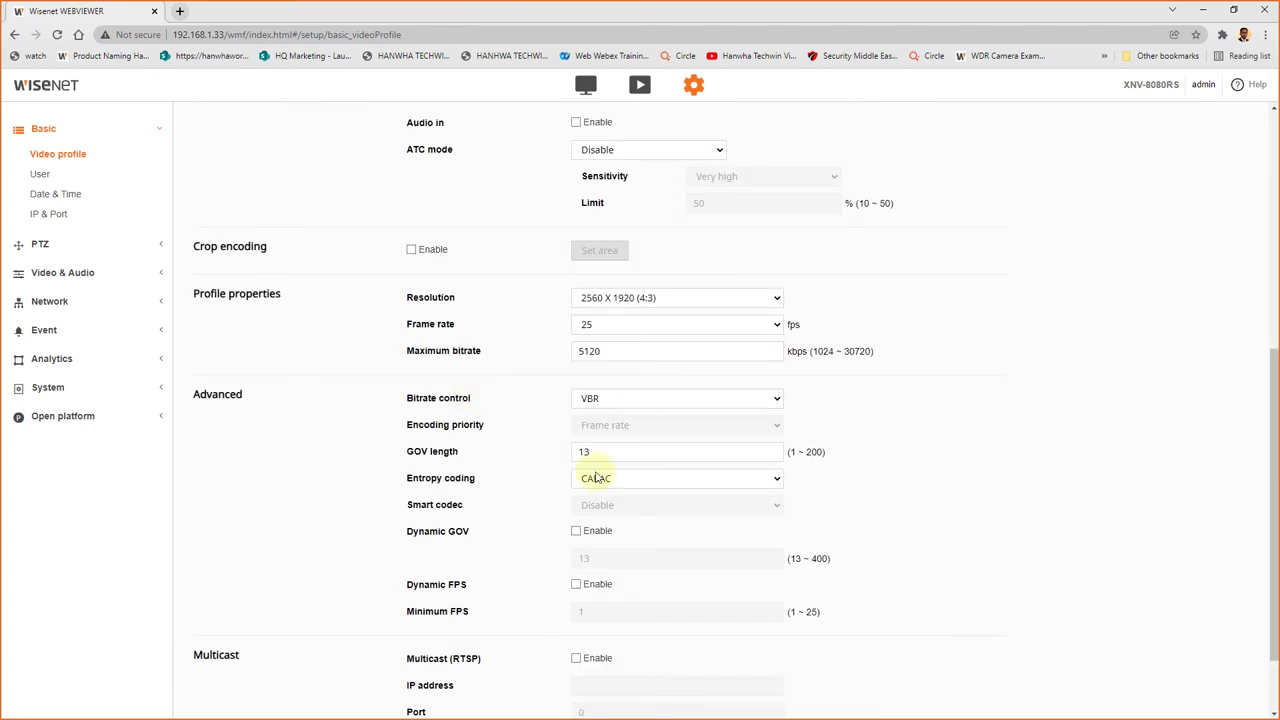
{"action": "scroll", "coordinate": [596, 478], "scroll_direction": "down", "scroll_amount": 1}
{"action": "left_click", "coordinate": [575, 437]}
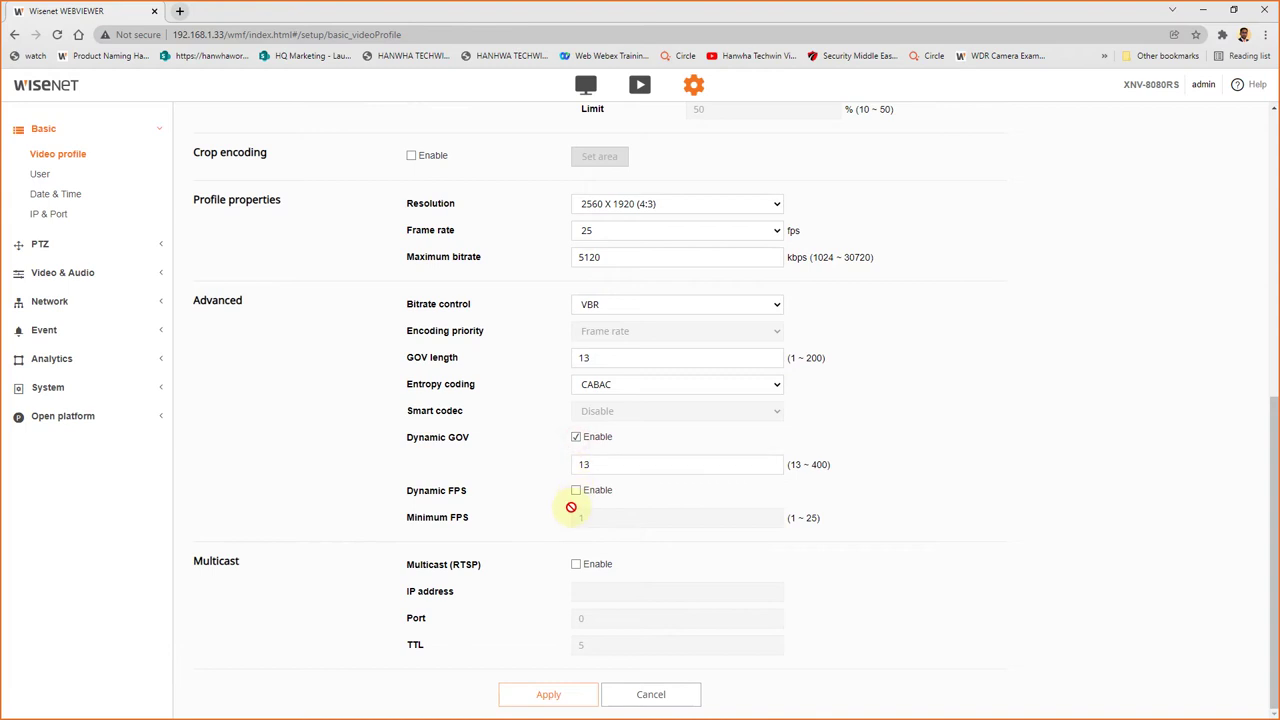
{"action": "left_click", "coordinate": [576, 490]}
{"action": "double_click", "coordinate": [606, 464]}
{"action": "type", "text": "400"}
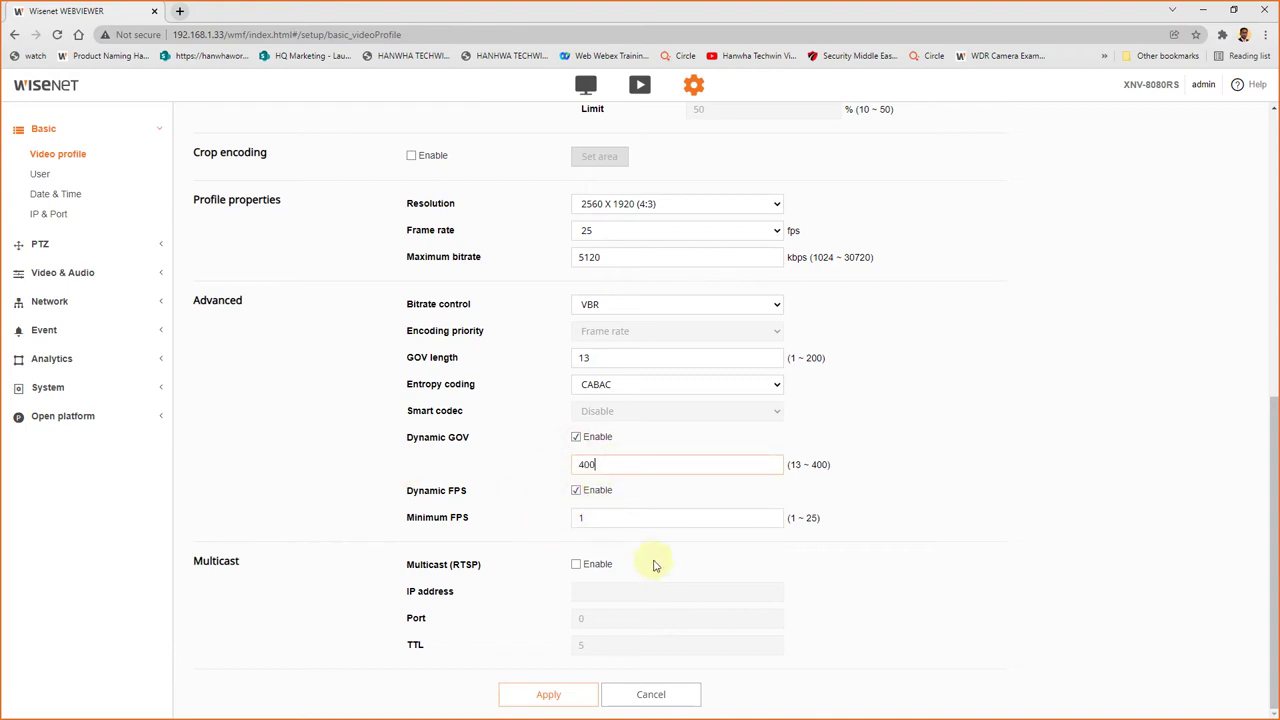
{"action": "left_click", "coordinate": [573, 697]}
{"action": "left_click", "coordinate": [627, 433]}
Step: Enable Dynamic GOV with a length of 400 and Dynamic FPS on the H.264 profile, and apply the changes
{"action": "scroll", "coordinate": [378, 259], "scroll_direction": "up", "scroll_amount": 5}
{"action": "left_click", "coordinate": [435, 201]}
{"action": "scroll", "coordinate": [573, 406], "scroll_direction": "down", "scroll_amount": 4}
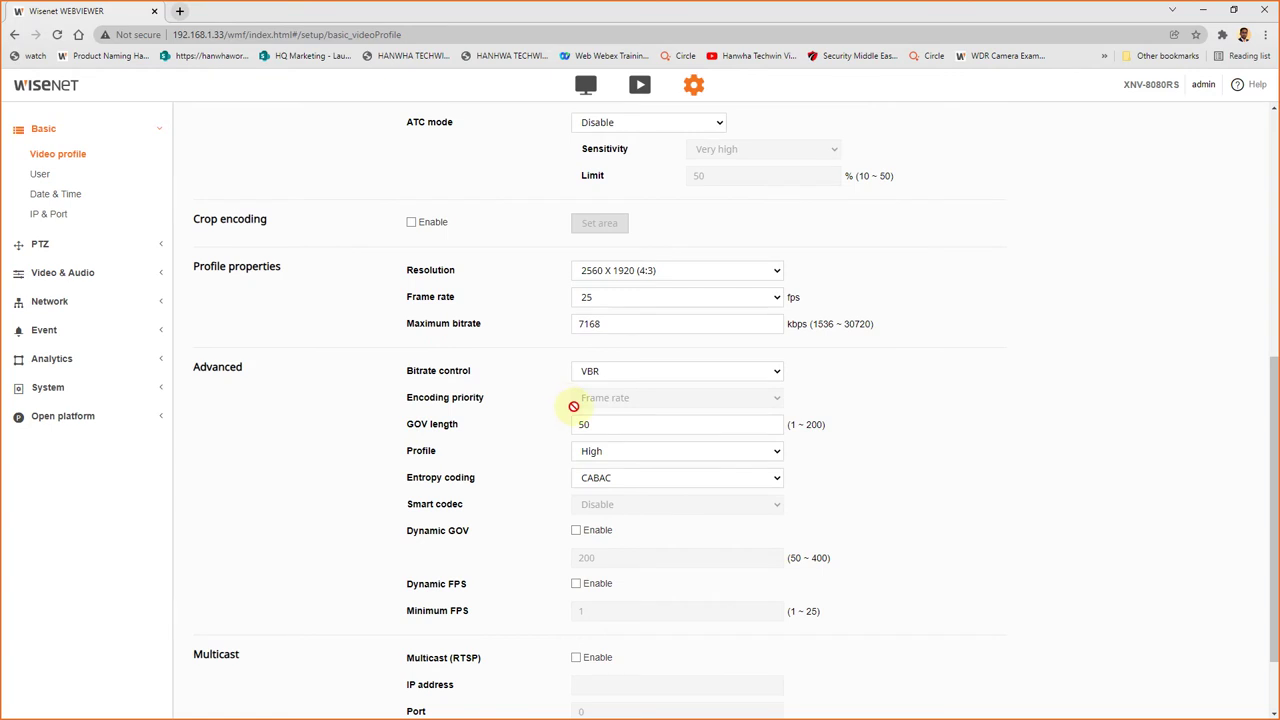
{"action": "left_click", "coordinate": [576, 530]}
{"action": "left_click", "coordinate": [576, 584]}
{"action": "left_click_drag", "start_coordinate": [620, 563], "coordinate": [420, 557]}
{"action": "type", "text": "4"}
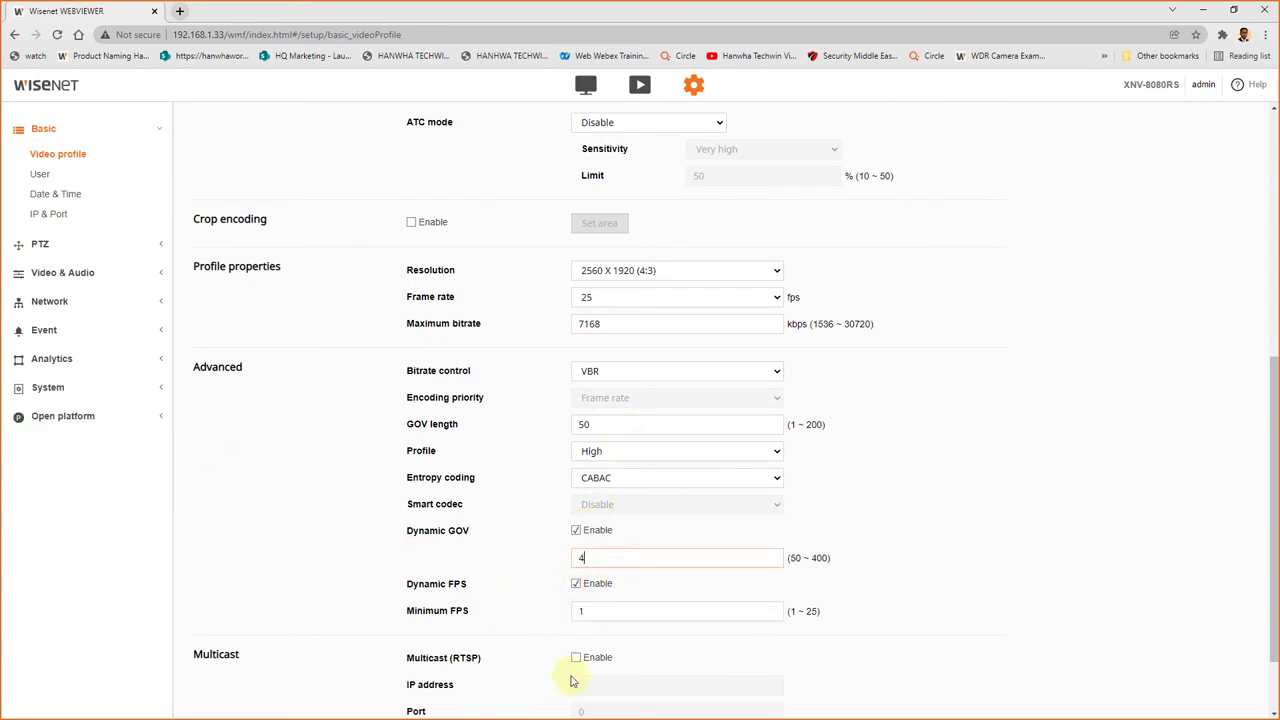
{"action": "type", "text": "00"}
{"action": "scroll", "coordinate": [573, 681], "scroll_direction": "down", "scroll_amount": 1}
{"action": "left_click", "coordinate": [548, 694]}
{"action": "left_click", "coordinate": [603, 435]}
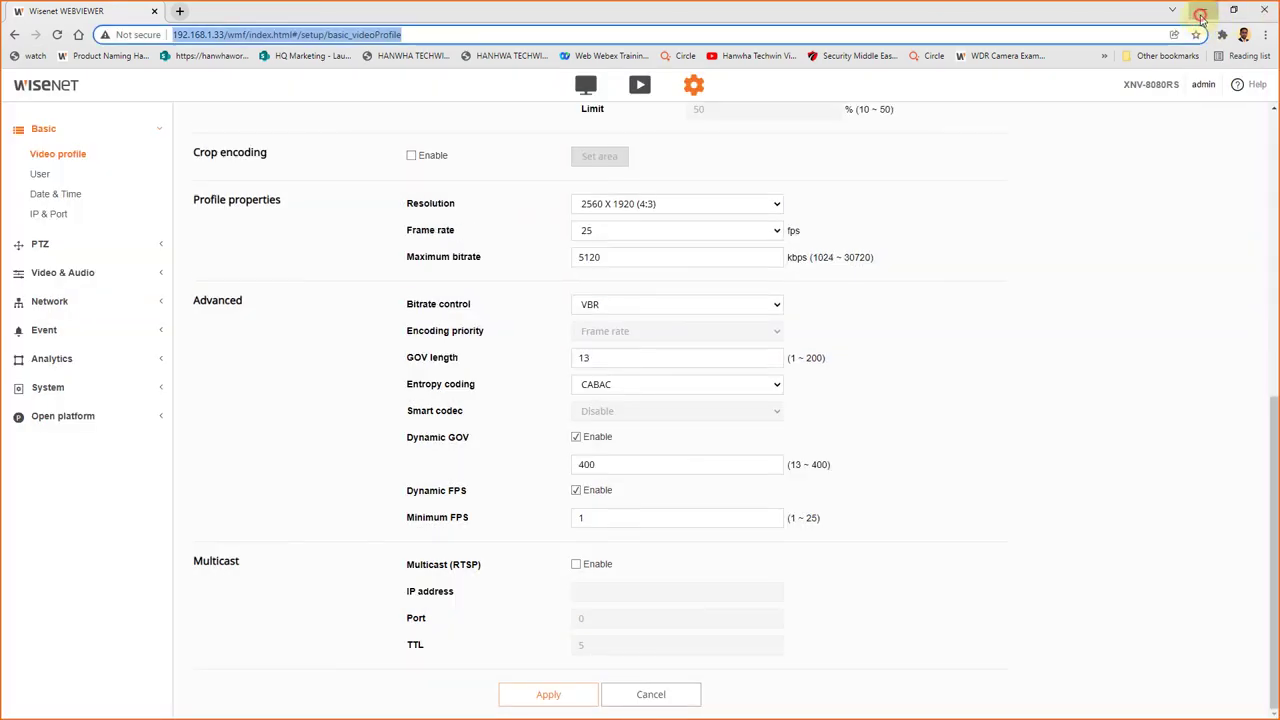
Step: Return to the Live Viewer, disconnect and reconnect the camera stream to examine its bitrate and frame rate, and minimize the viewer
{"action": "left_click", "coordinate": [1201, 16]}
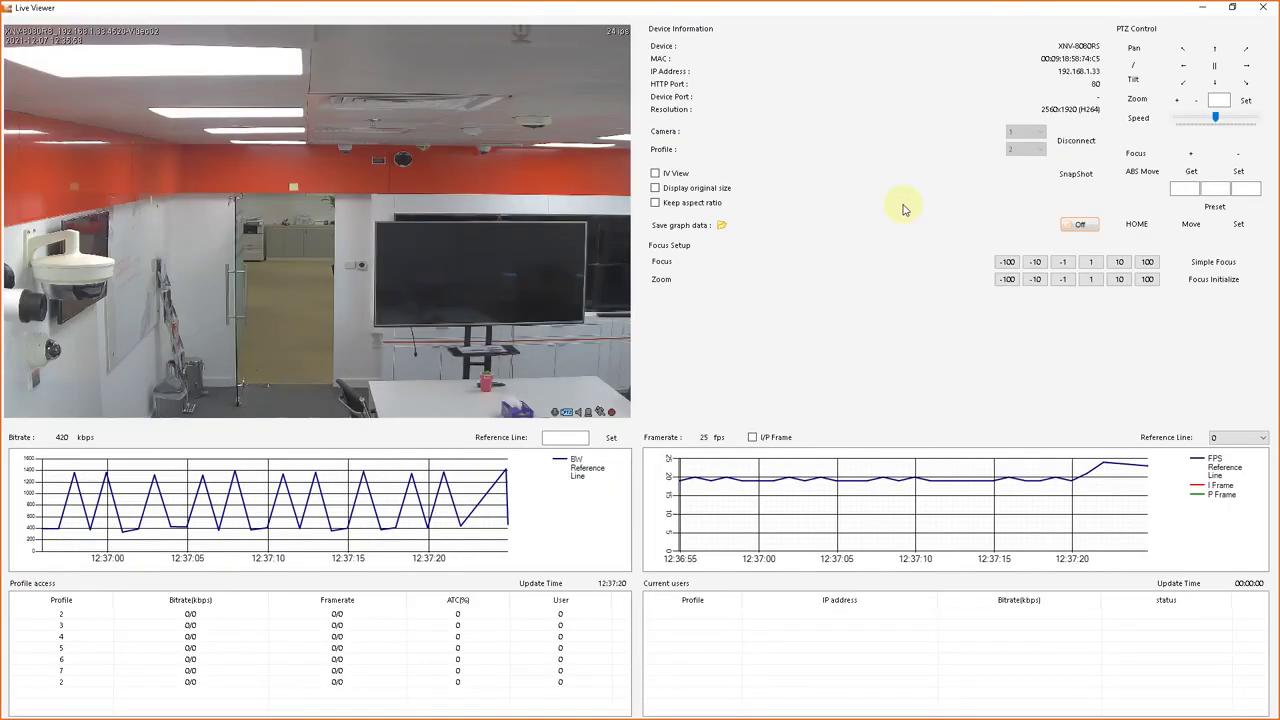
{"action": "left_click", "coordinate": [1078, 142]}
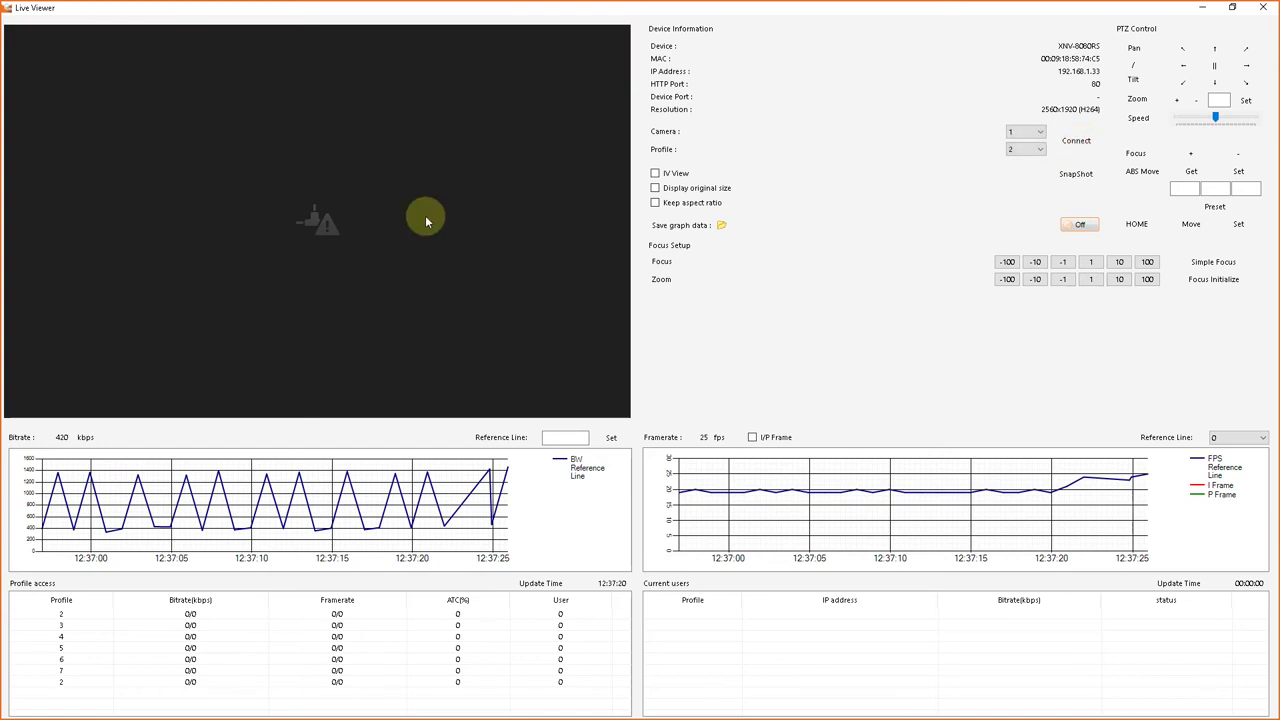
{"action": "left_click", "coordinate": [1076, 141]}
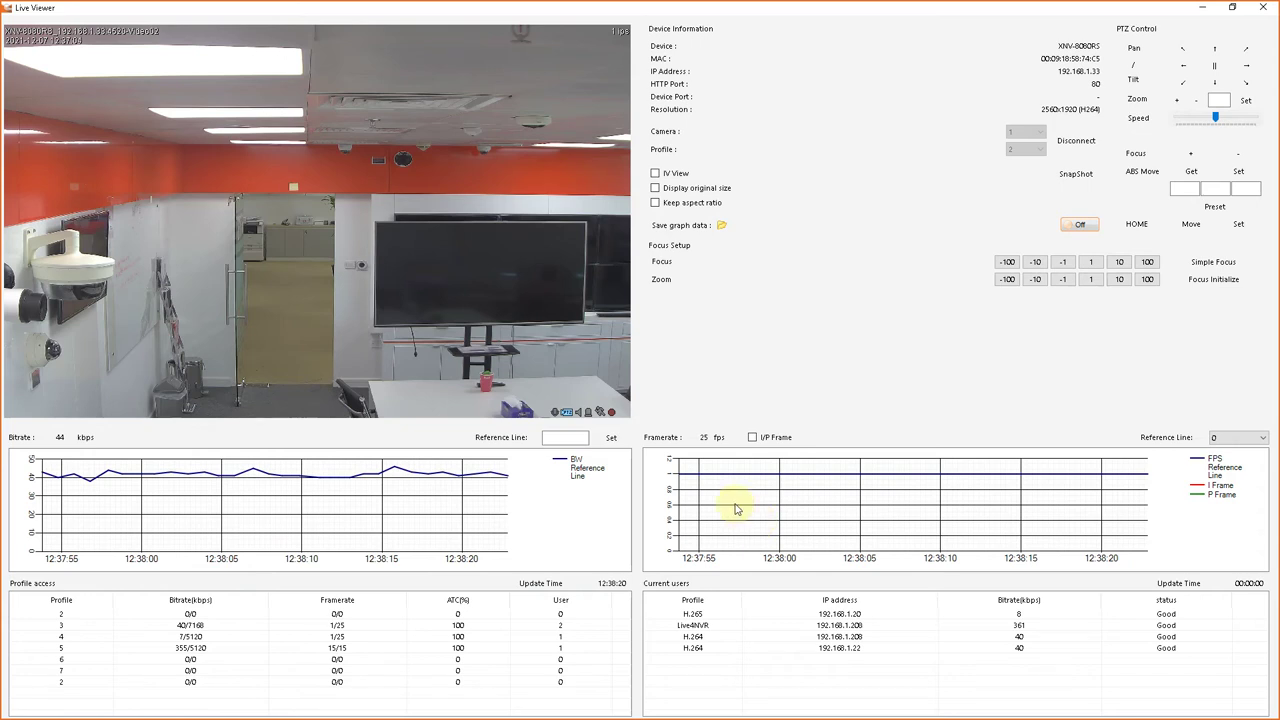
{"action": "left_click", "coordinate": [1200, 8]}
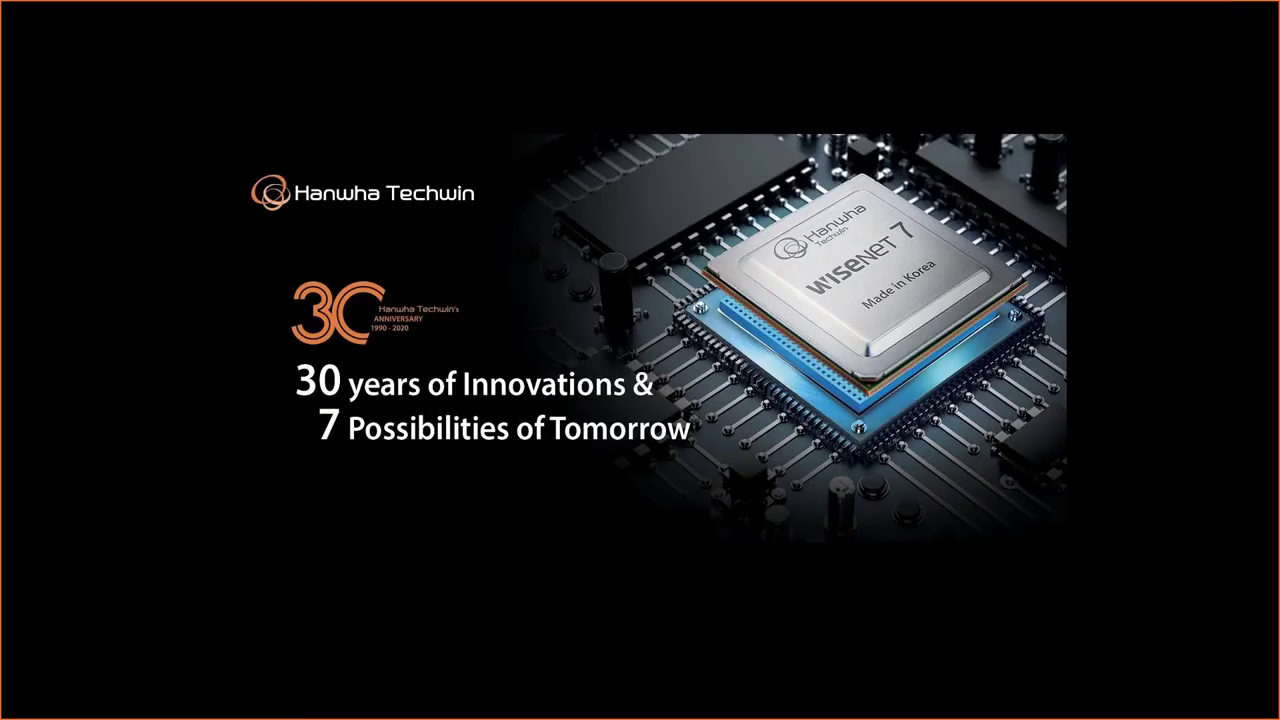
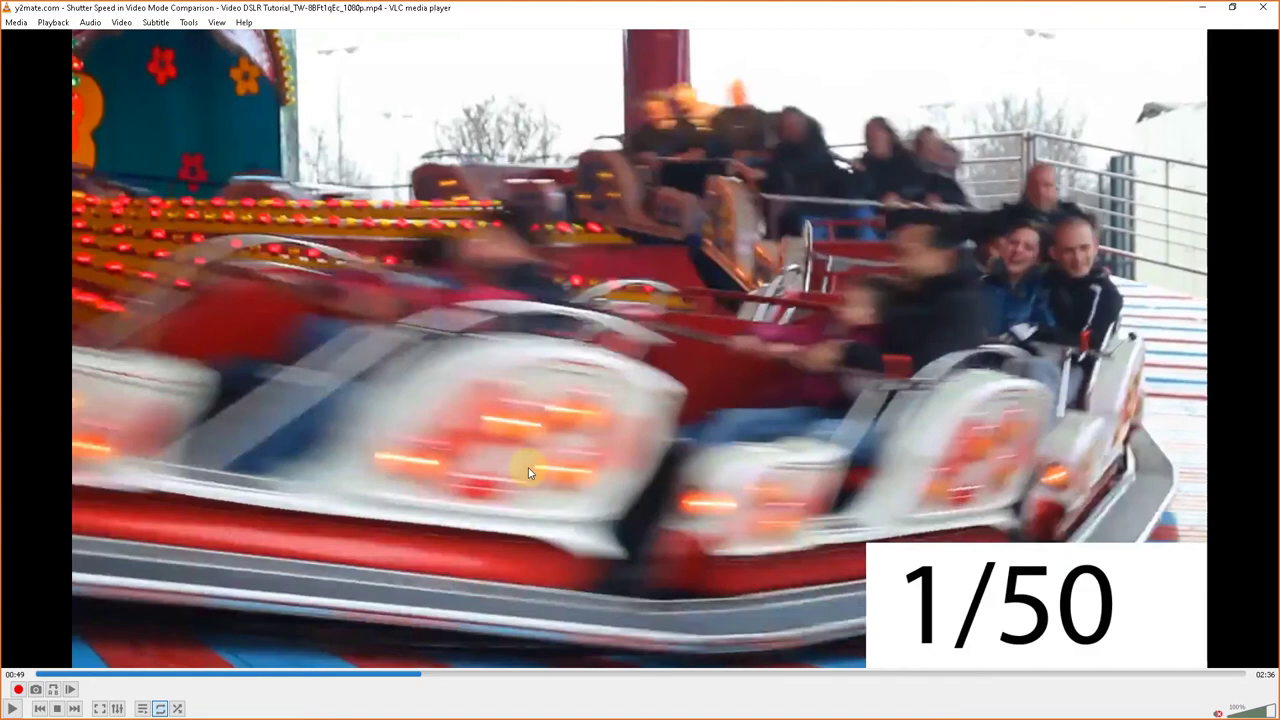
Step: Play and pause the shutter speed comparison video to compare motion blur at 1/50, 1/400 and 1/520
{"action": "key", "text": "space"}
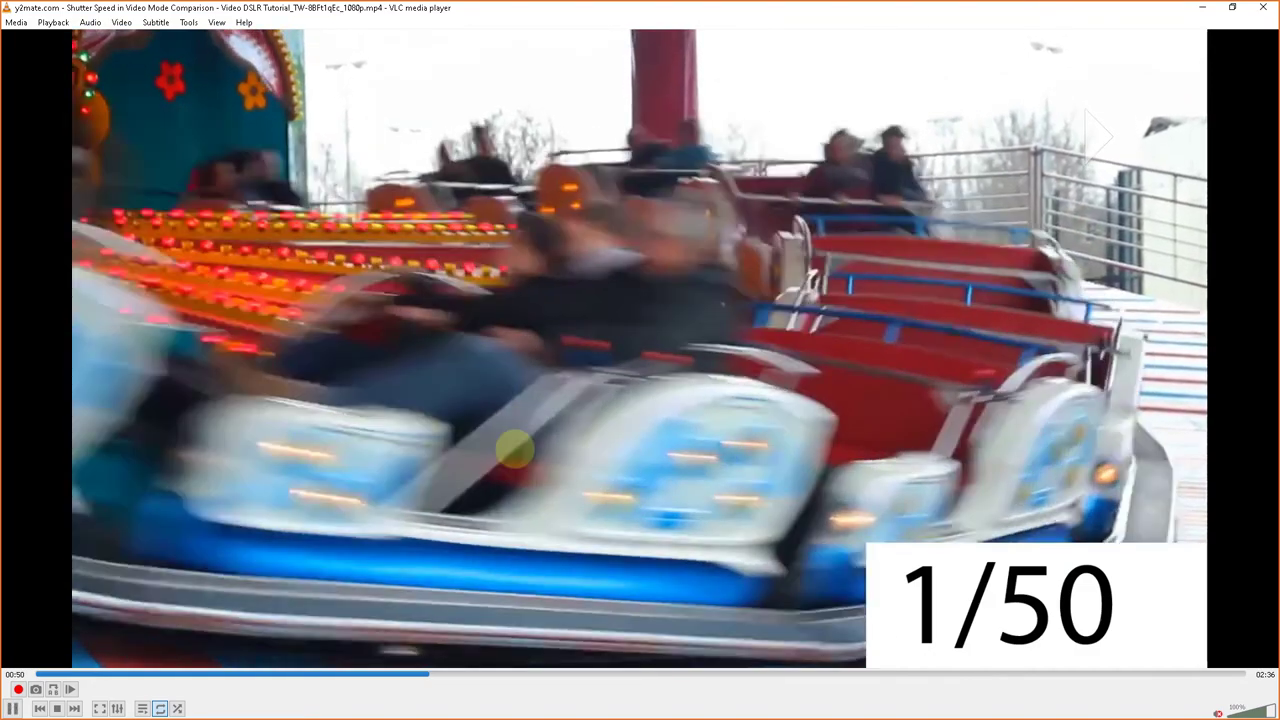
{"action": "key", "text": "space"}
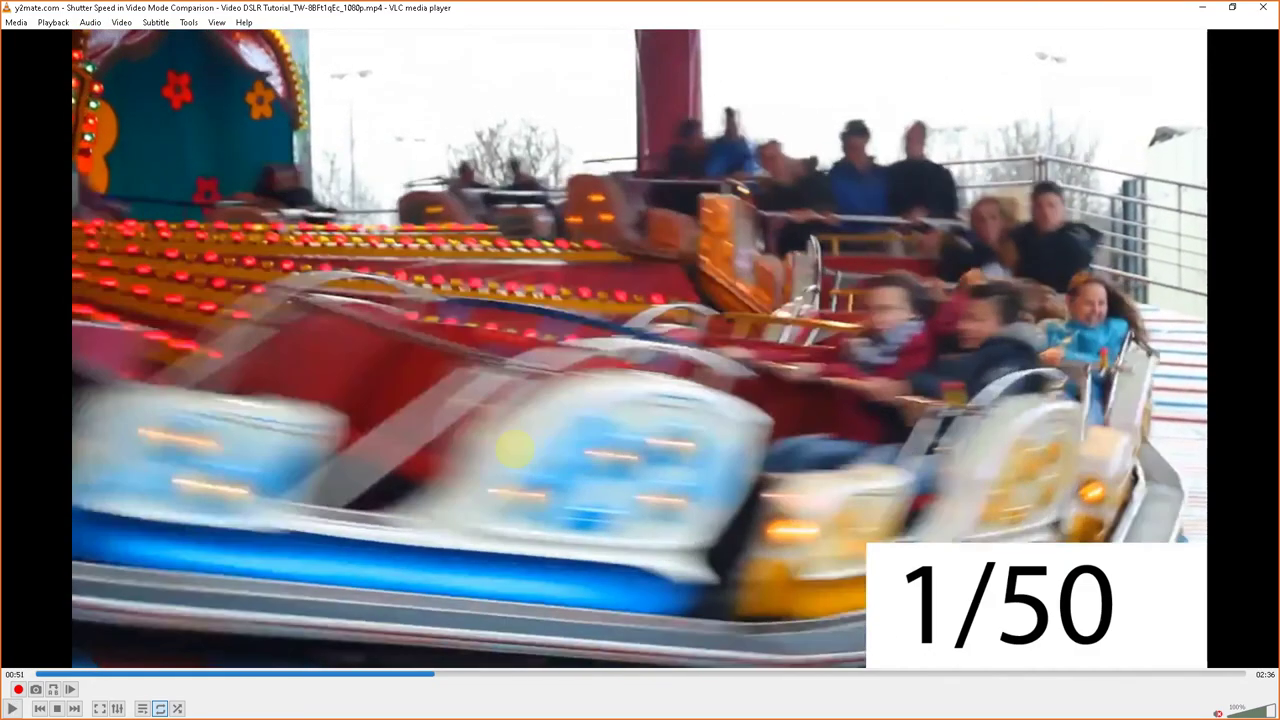
{"action": "key", "text": "space"}
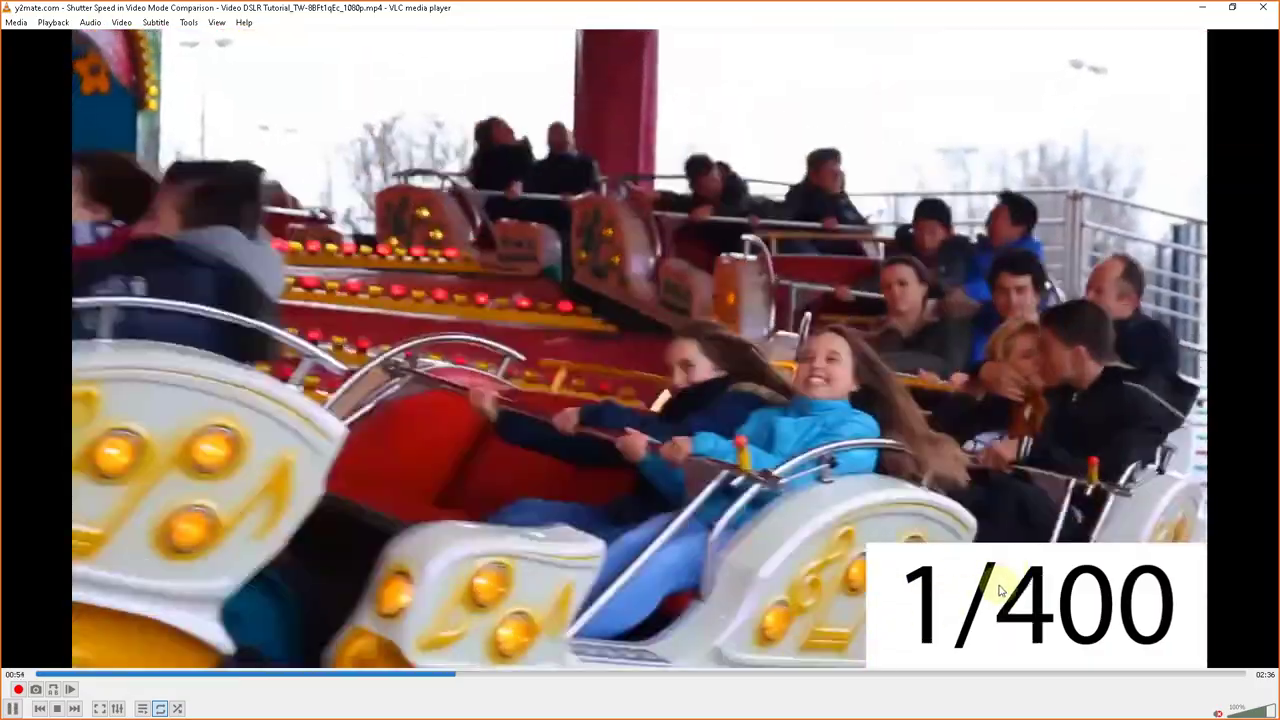
{"action": "key", "text": "space"}
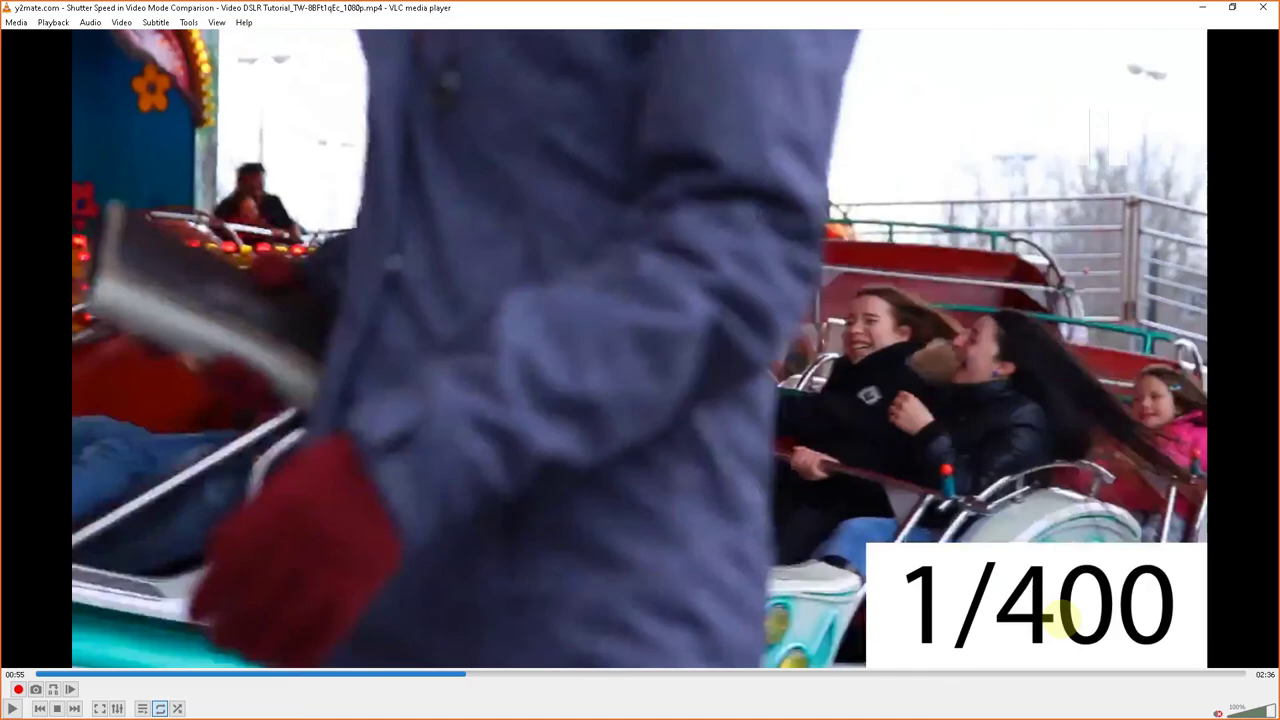
{"action": "key", "text": "space"}
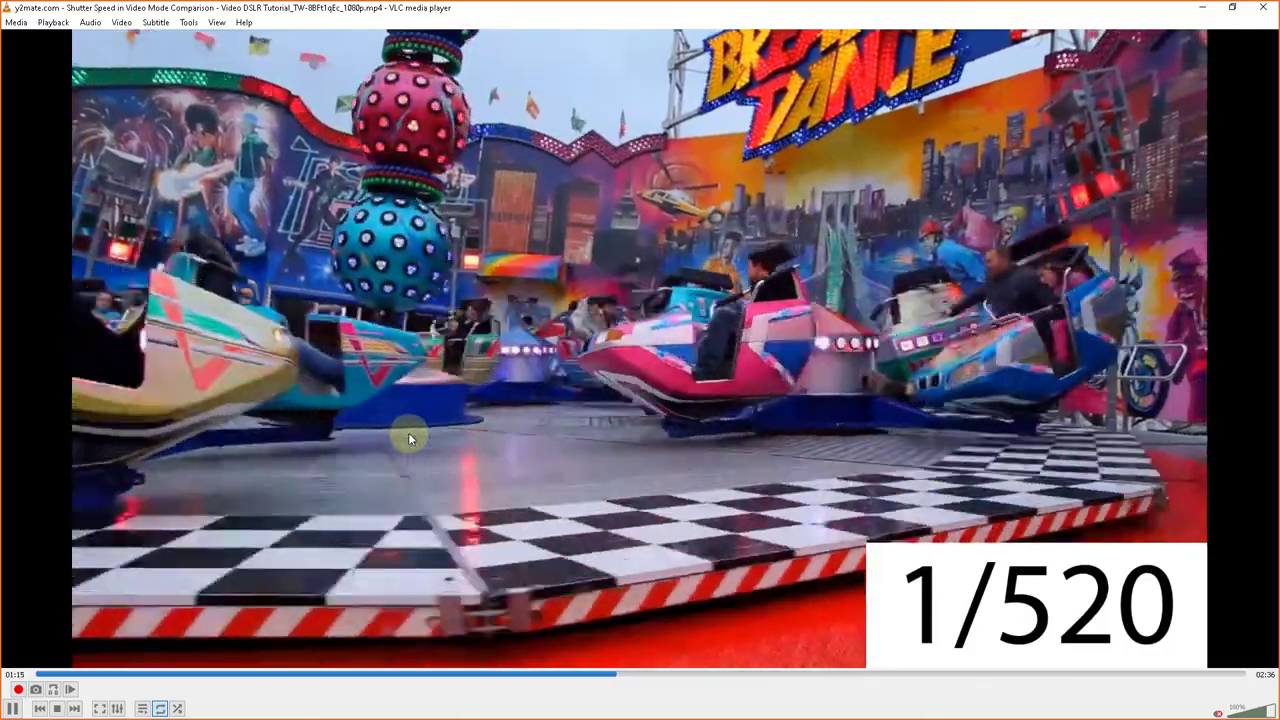
{"action": "left_click", "coordinate": [408, 432]}
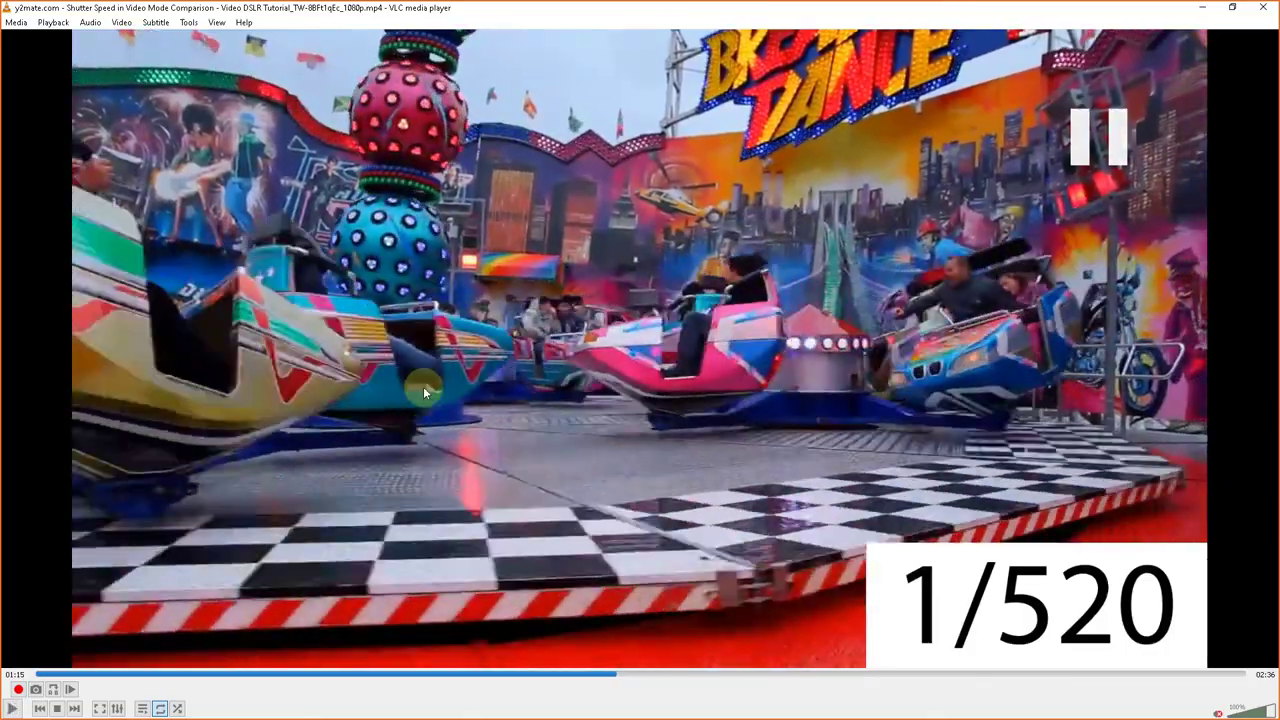
Step: Play and pause the shutter speed comparison video through the 1/520 and 1/50 scenes, minimize the player, and watch the 1/400 clip
{"action": "left_click", "coordinate": [423, 387]}
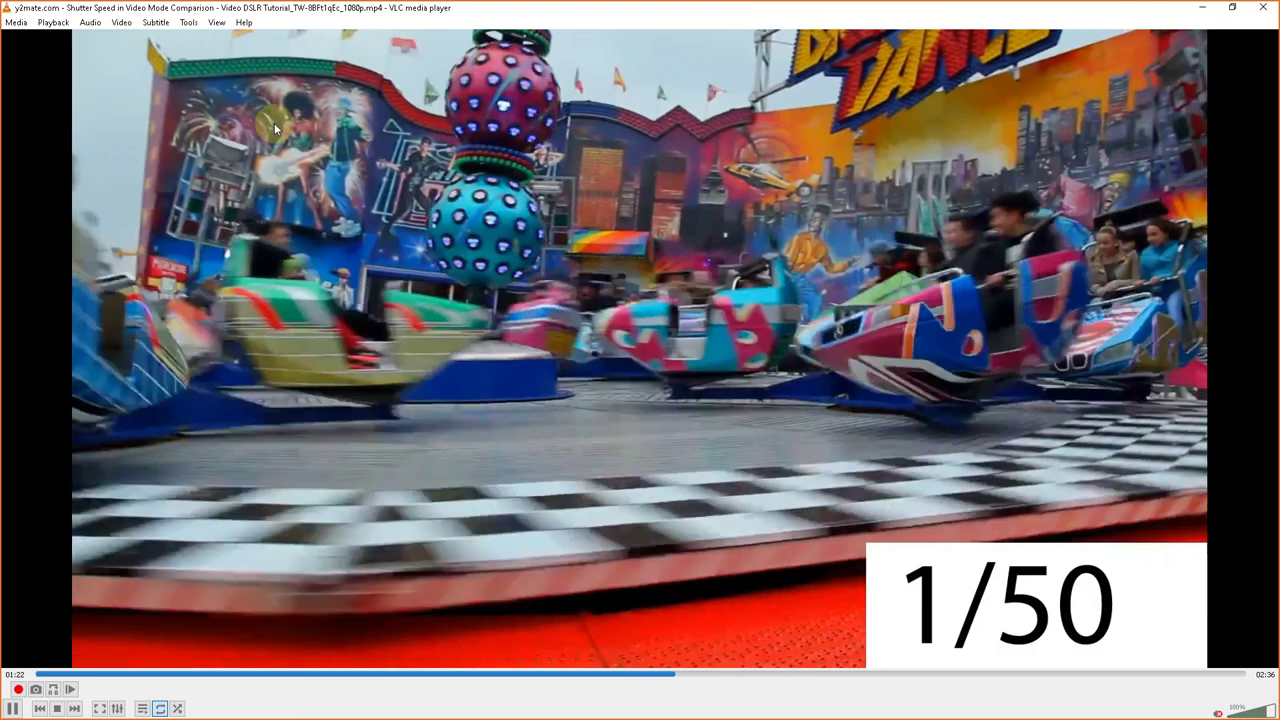
{"action": "left_click", "coordinate": [268, 124]}
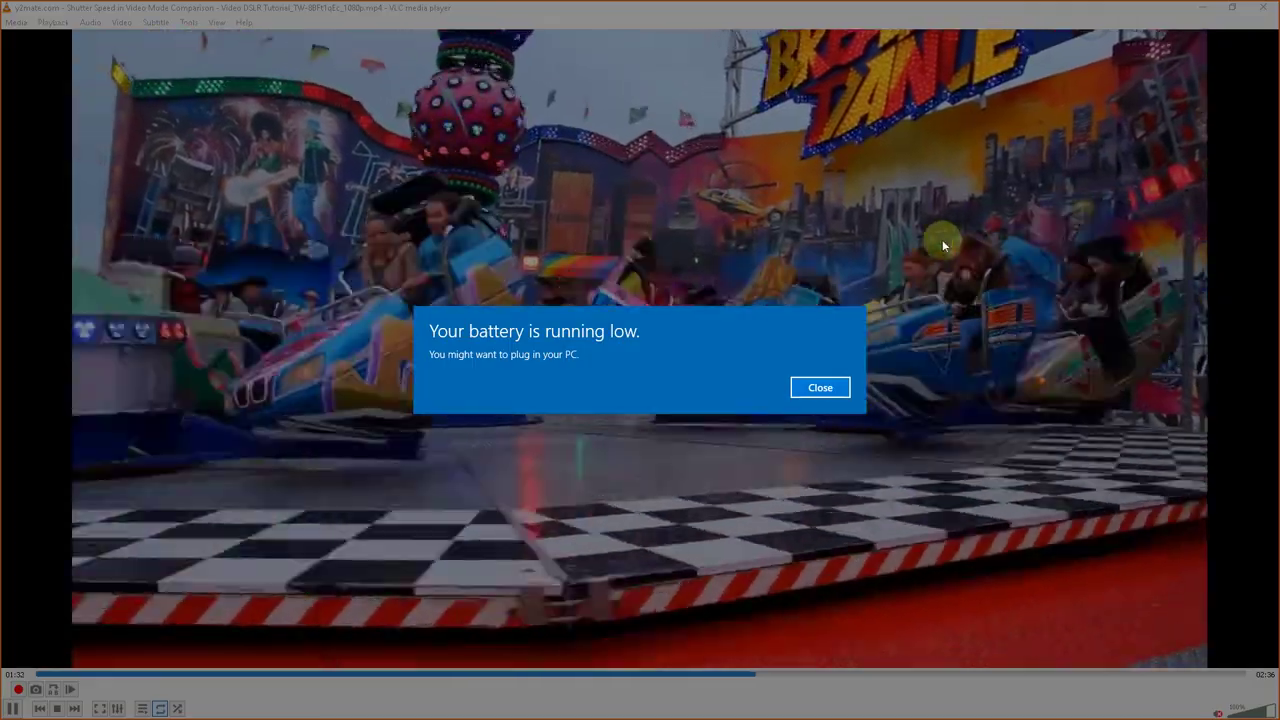
{"action": "left_click", "coordinate": [1257, 313]}
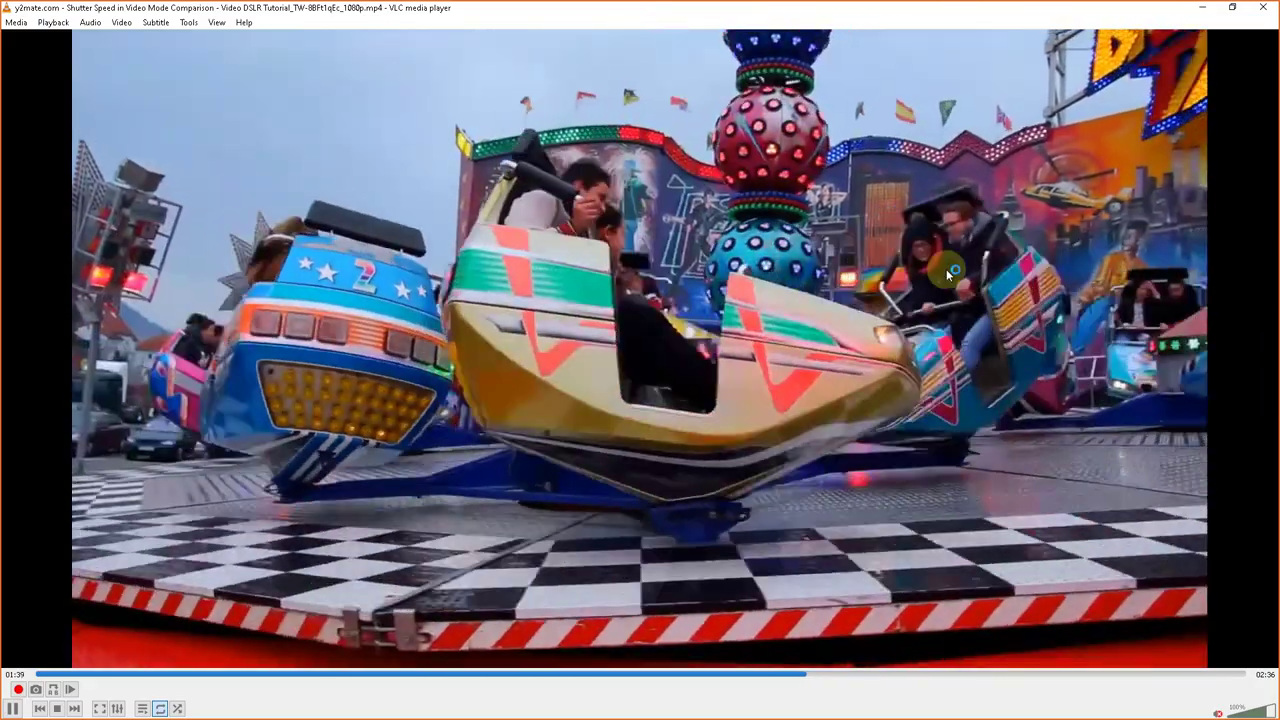
{"action": "left_click", "coordinate": [437, 292]}
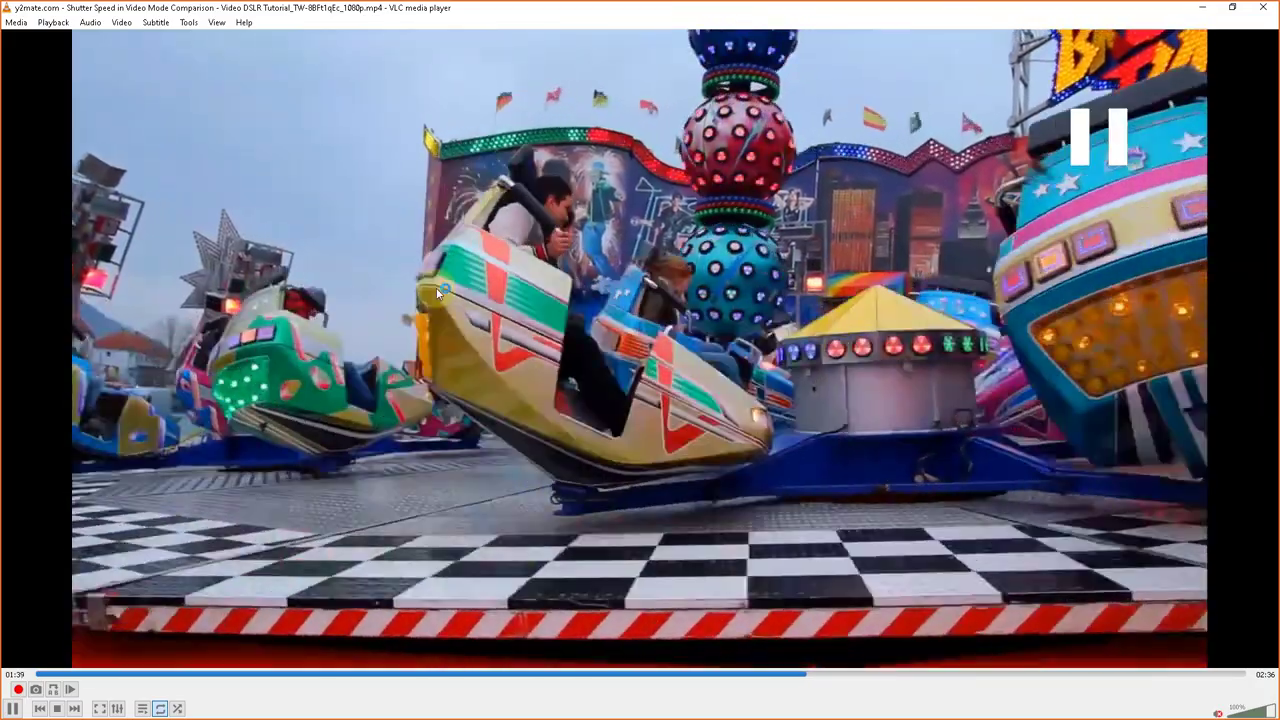
{"action": "left_click", "coordinate": [1203, 8]}
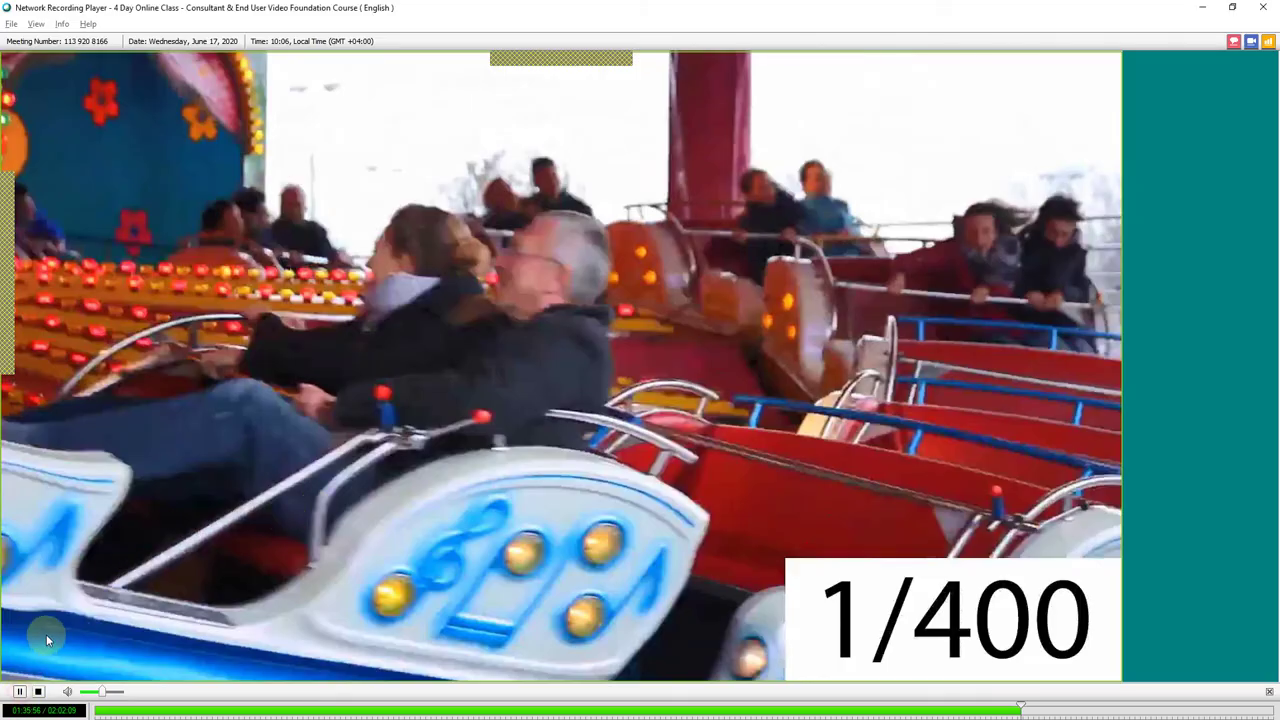
{"action": "double_click", "coordinate": [47, 640]}
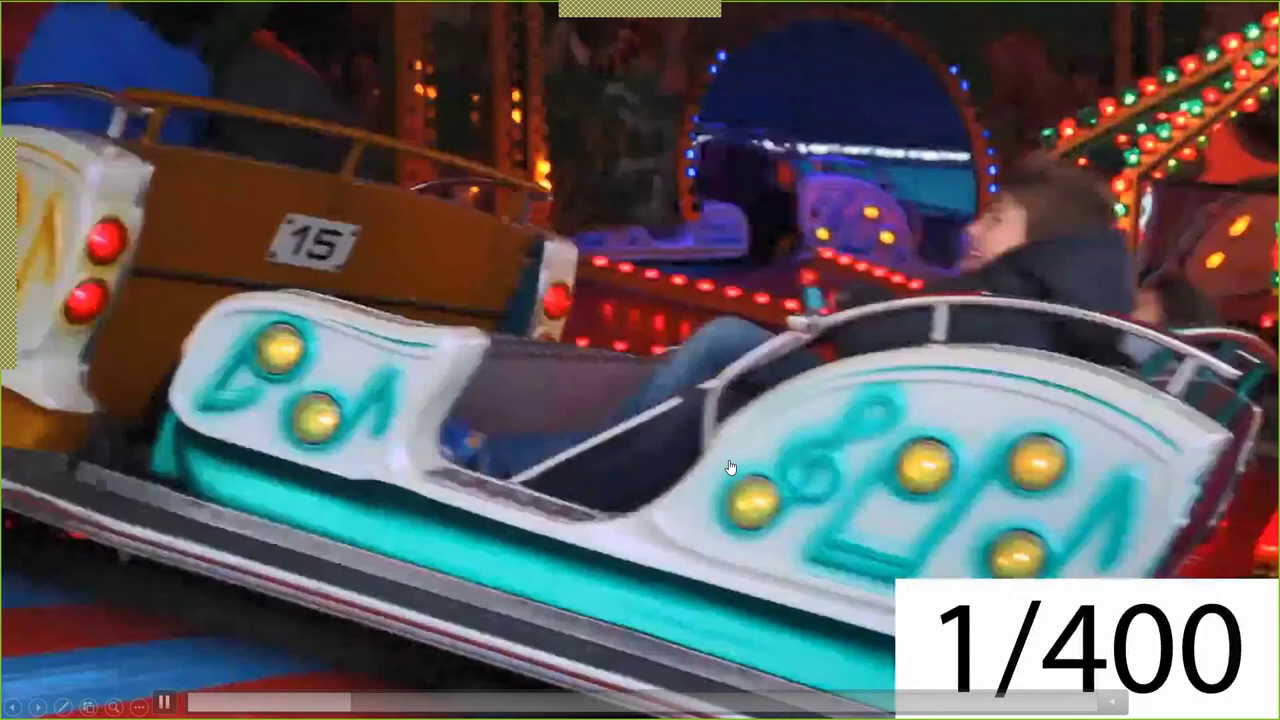
{"action": "left_click", "coordinate": [358, 355]}
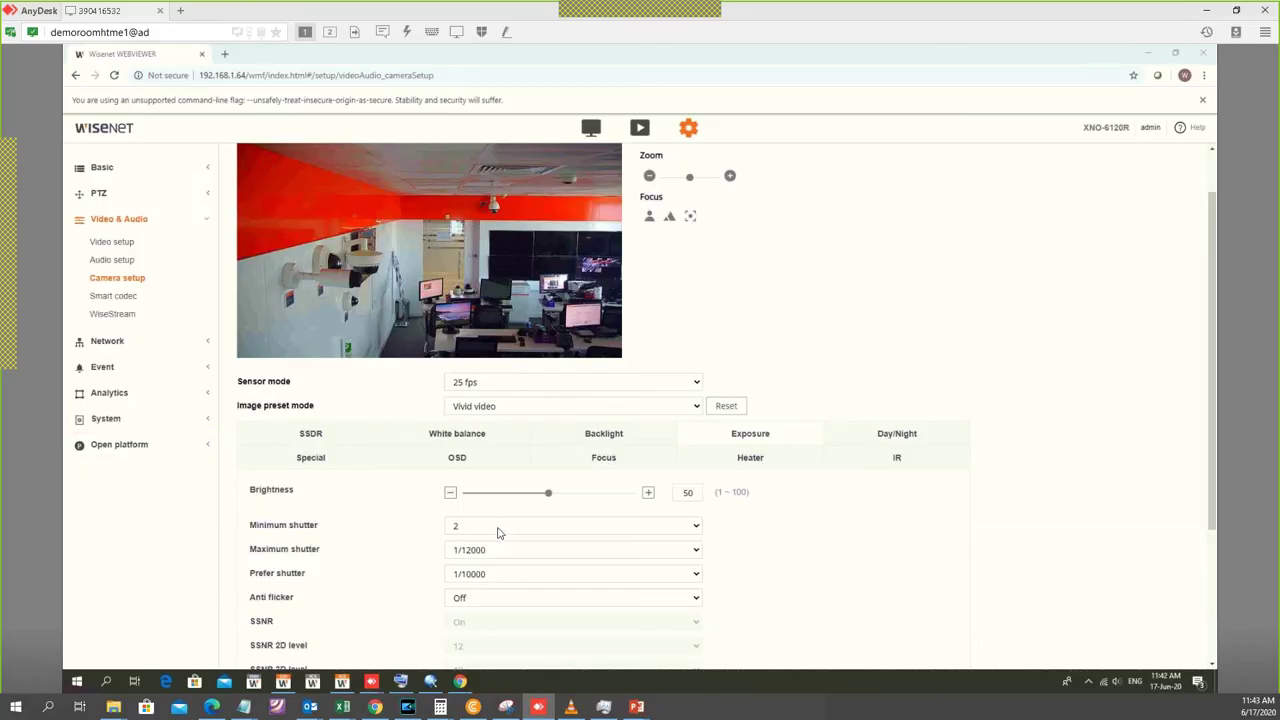
Step: In the AnyDesk camera session, set the minimum shutter to 1/200 and return it to 2 to compare the image brightness
{"action": "left_click", "coordinate": [498, 532]}
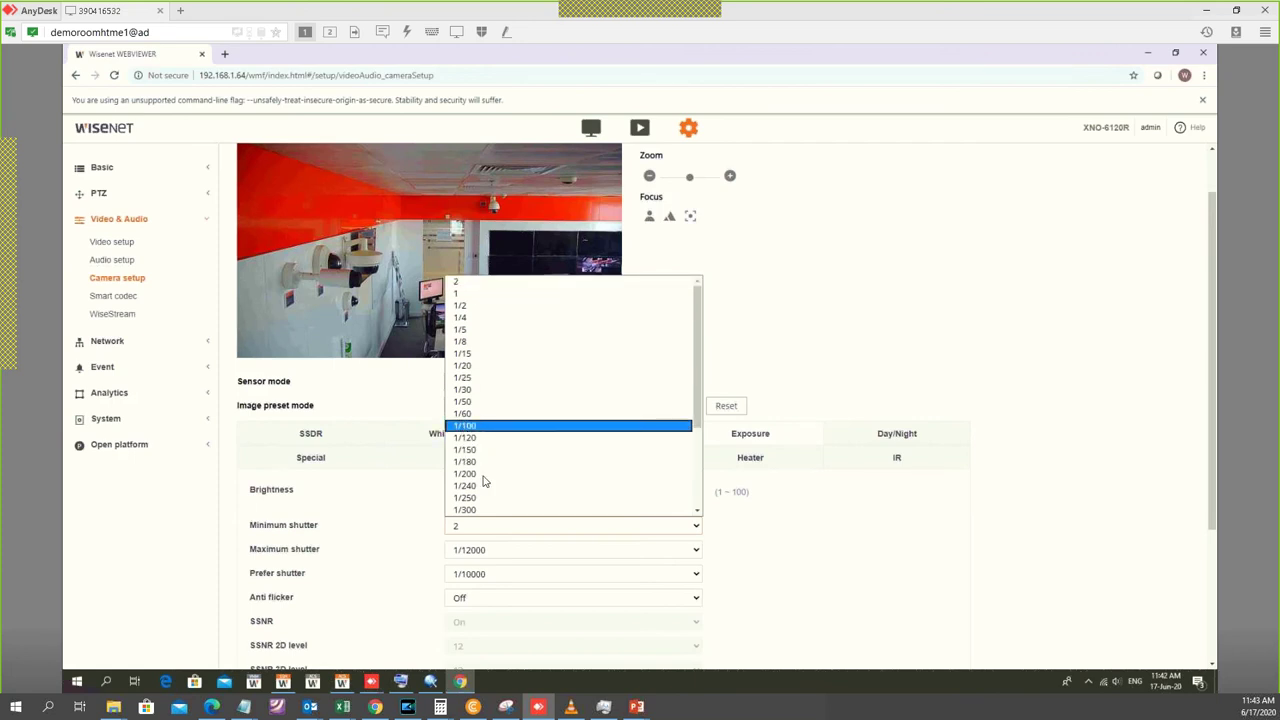
{"action": "scroll", "coordinate": [484, 482], "scroll_direction": "down", "scroll_amount": 3}
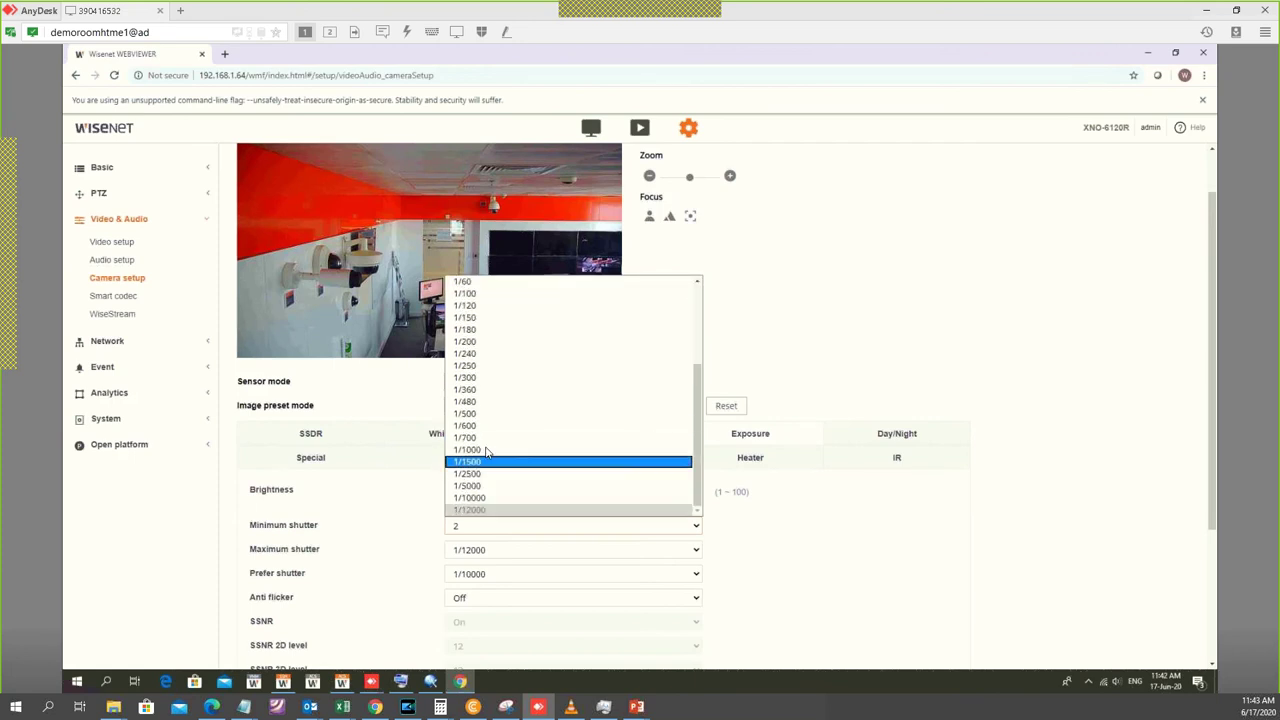
{"action": "left_click", "coordinate": [478, 344]}
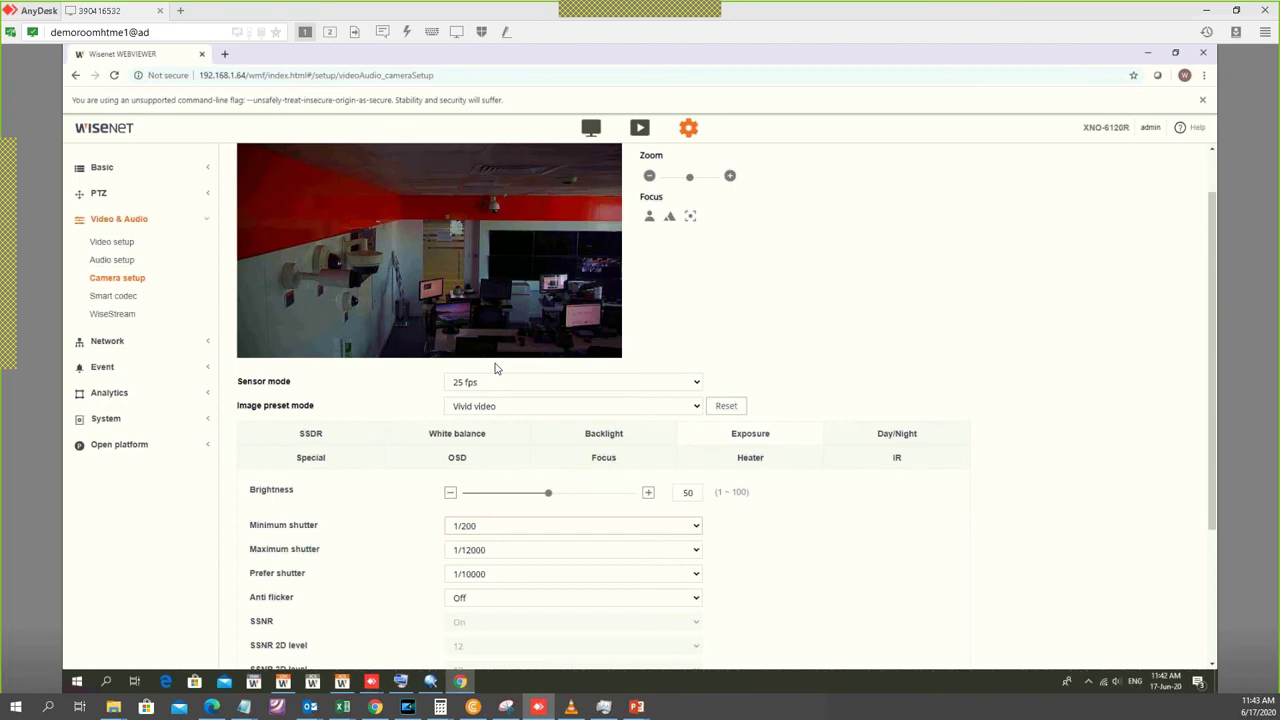
{"action": "left_click", "coordinate": [518, 530]}
{"action": "scroll", "coordinate": [501, 341], "scroll_direction": "up", "scroll_amount": 1}
{"action": "left_click", "coordinate": [477, 283]}
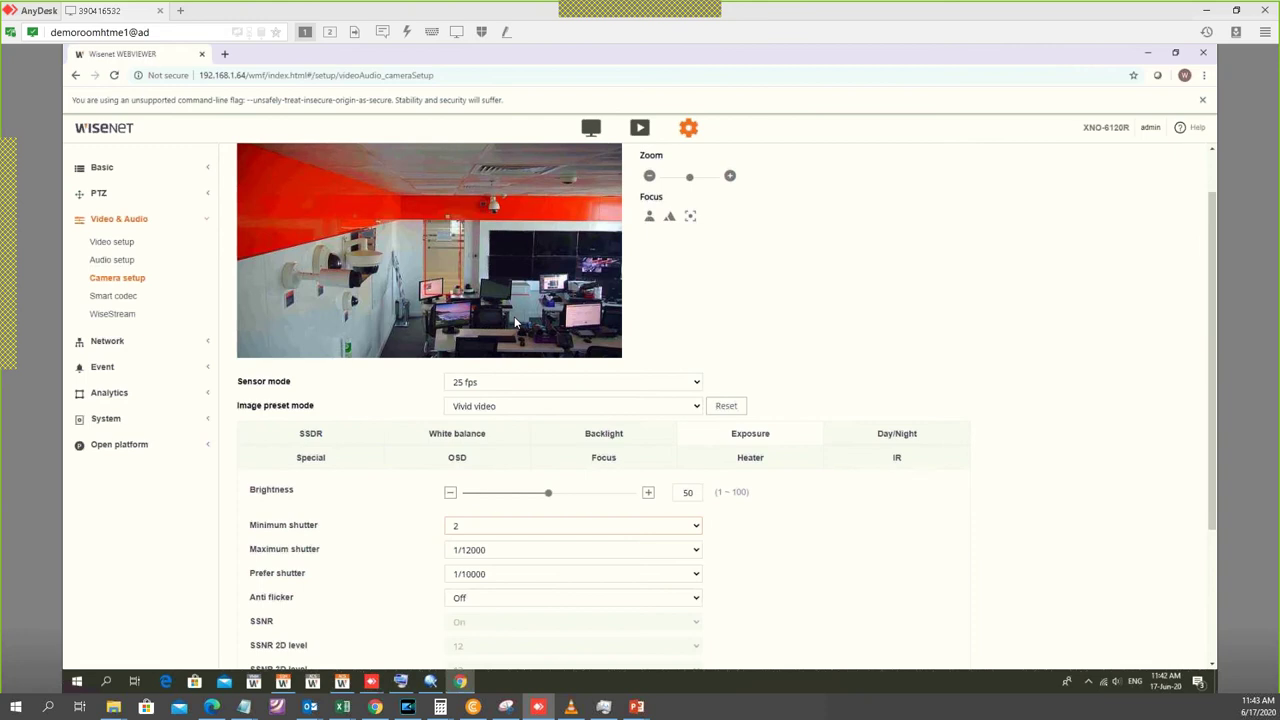
Step: Set the camera's minimum shutter to 1/200 again and raise it to 1/2500 to compare the live images
{"action": "left_click", "coordinate": [477, 530]}
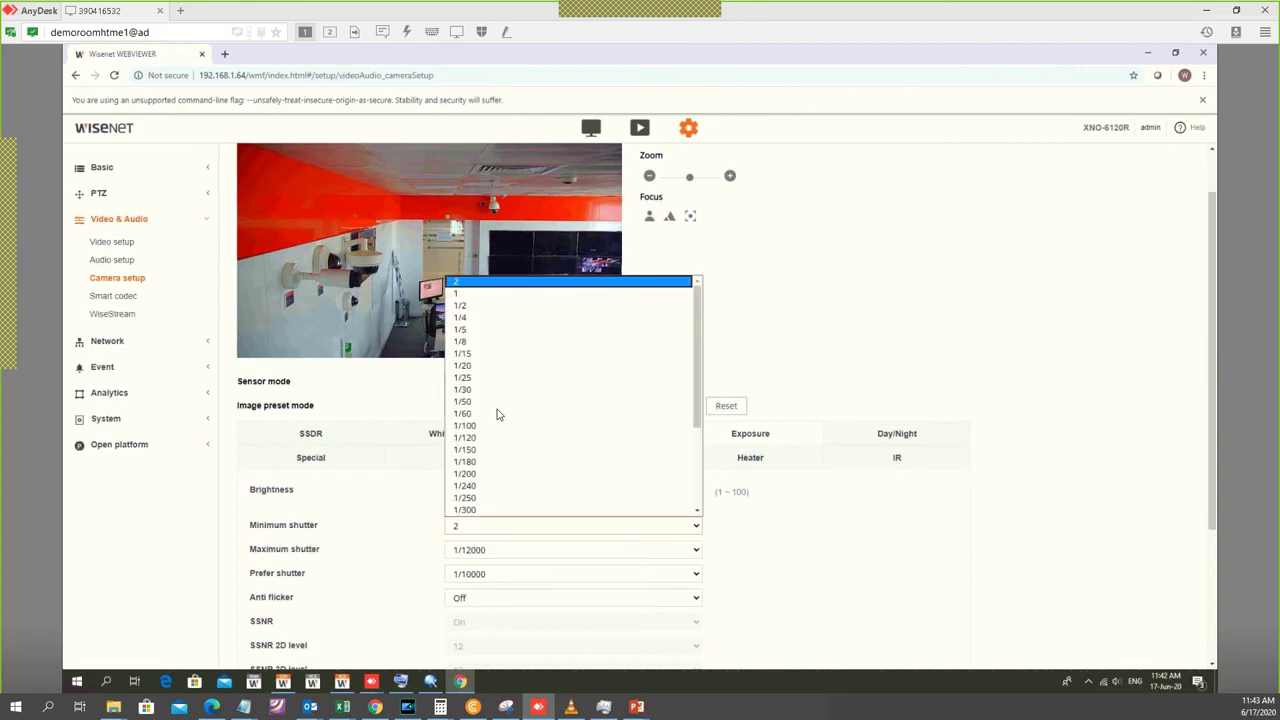
{"action": "scroll", "coordinate": [497, 414], "scroll_direction": "down", "scroll_amount": 5}
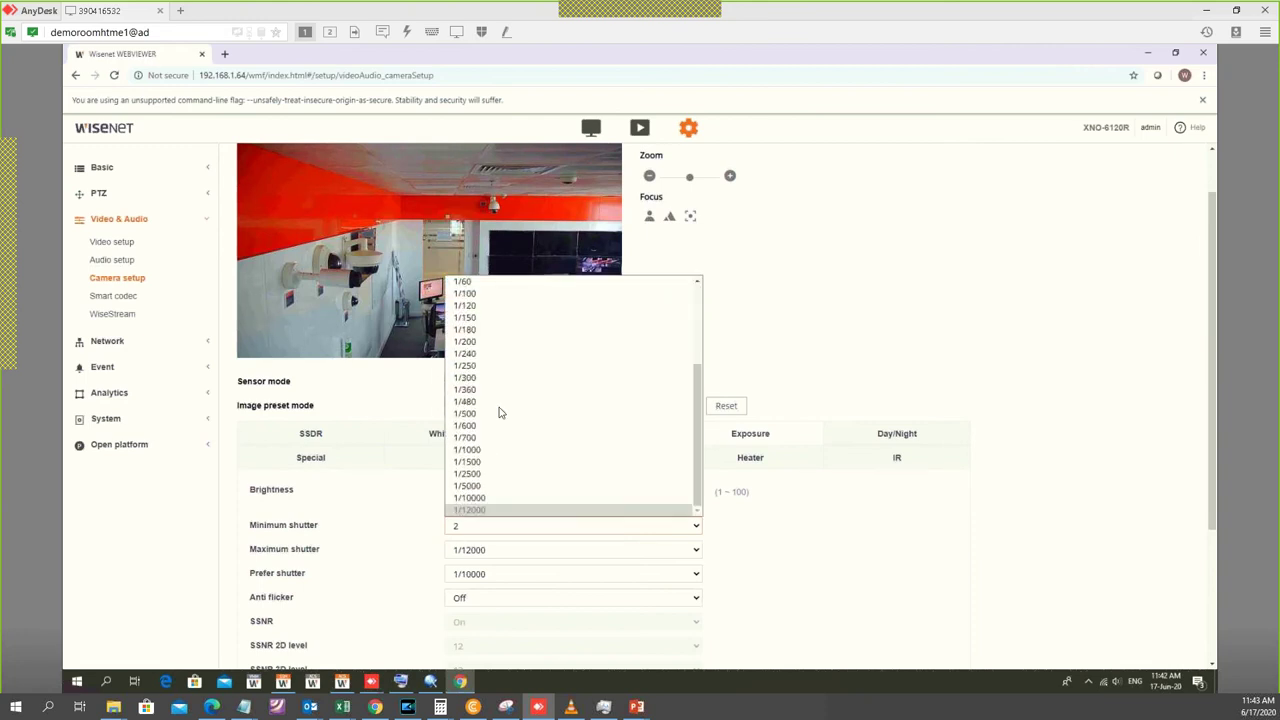
{"action": "left_click", "coordinate": [481, 345]}
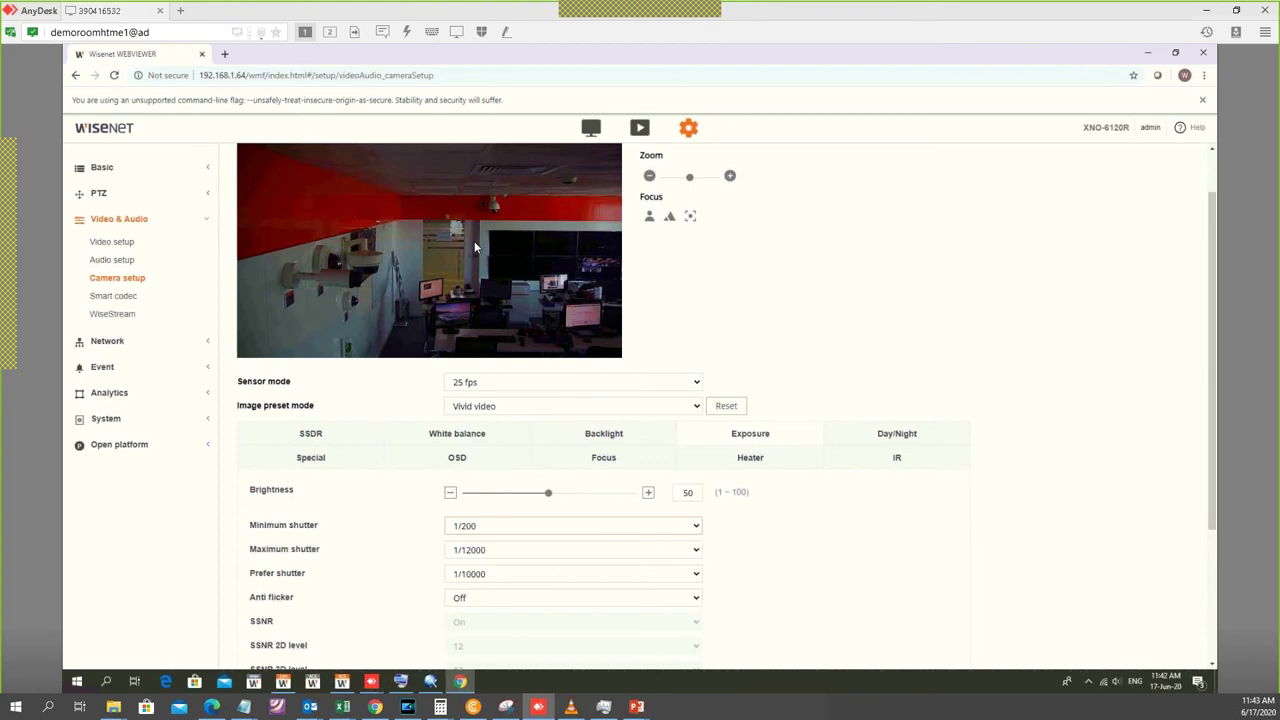
{"action": "left_click", "coordinate": [498, 530]}
{"action": "scroll", "coordinate": [512, 425], "scroll_direction": "down", "scroll_amount": 1}
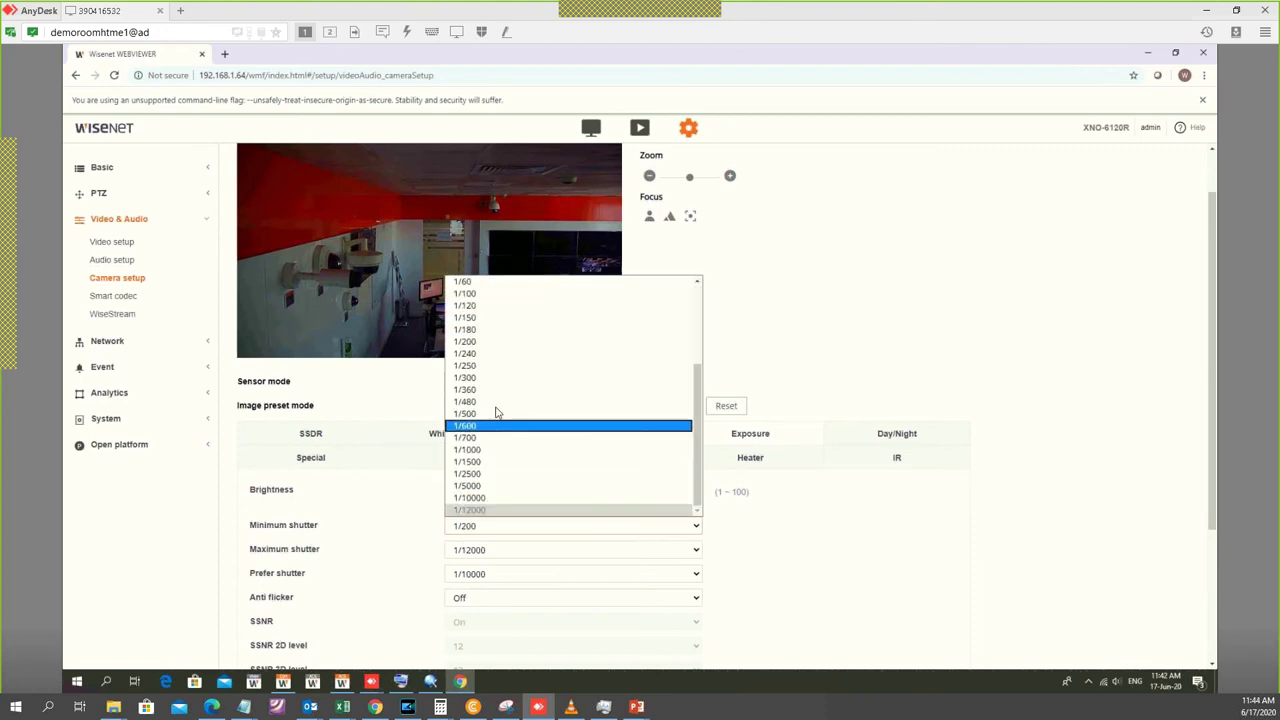
{"action": "left_click", "coordinate": [495, 476]}
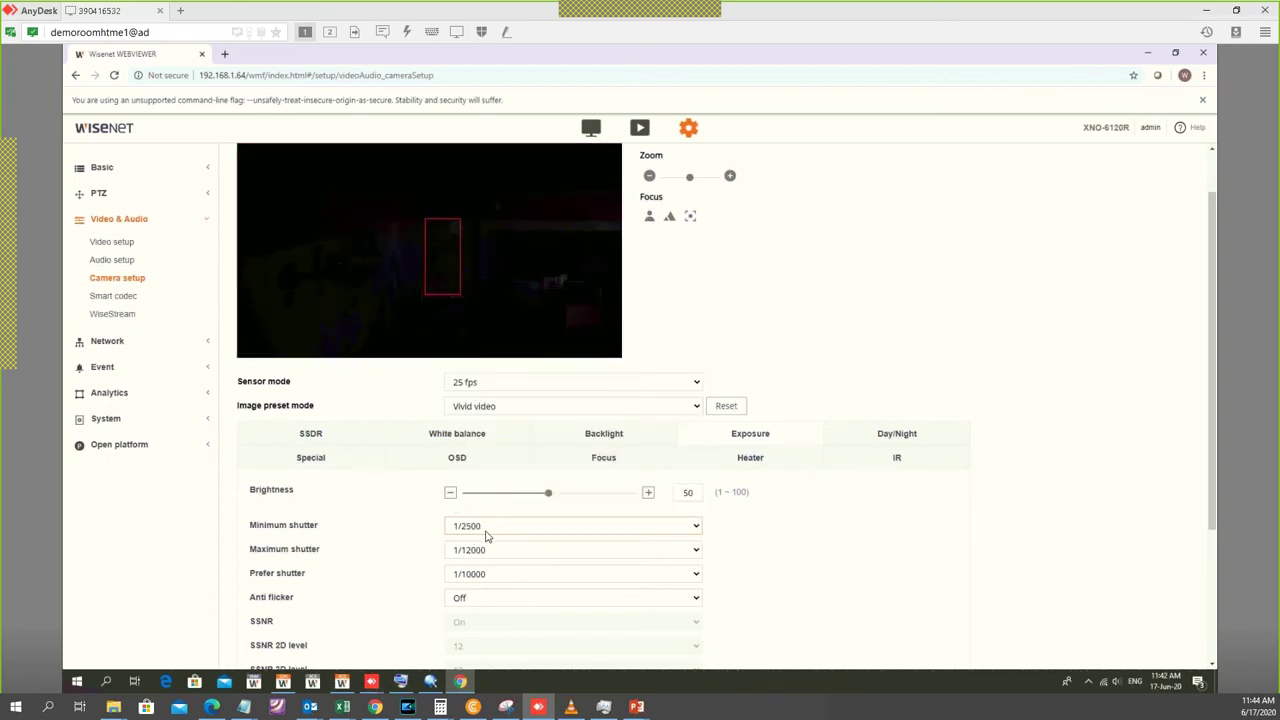
Step: Change the minimum shutter to 1/4 and switch it to 1/200, comparing the live image at both settings
{"action": "left_click", "coordinate": [487, 531]}
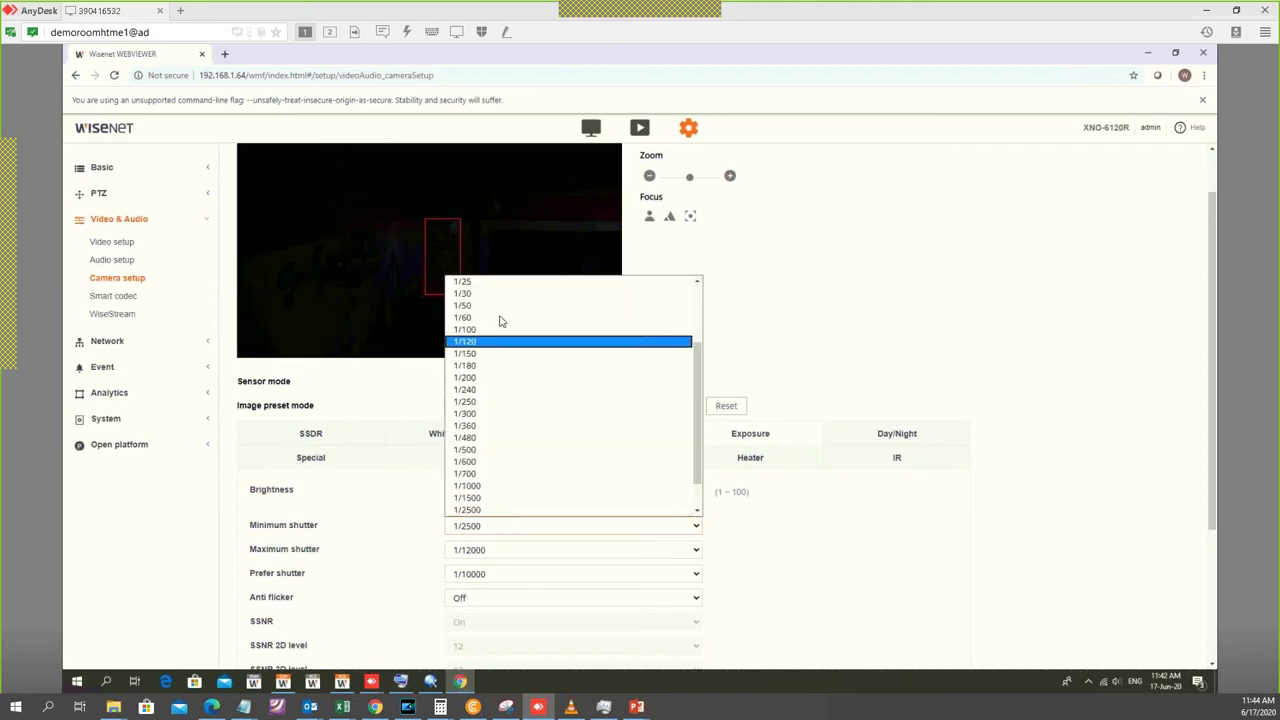
{"action": "scroll", "coordinate": [491, 330], "scroll_direction": "up", "scroll_amount": 3}
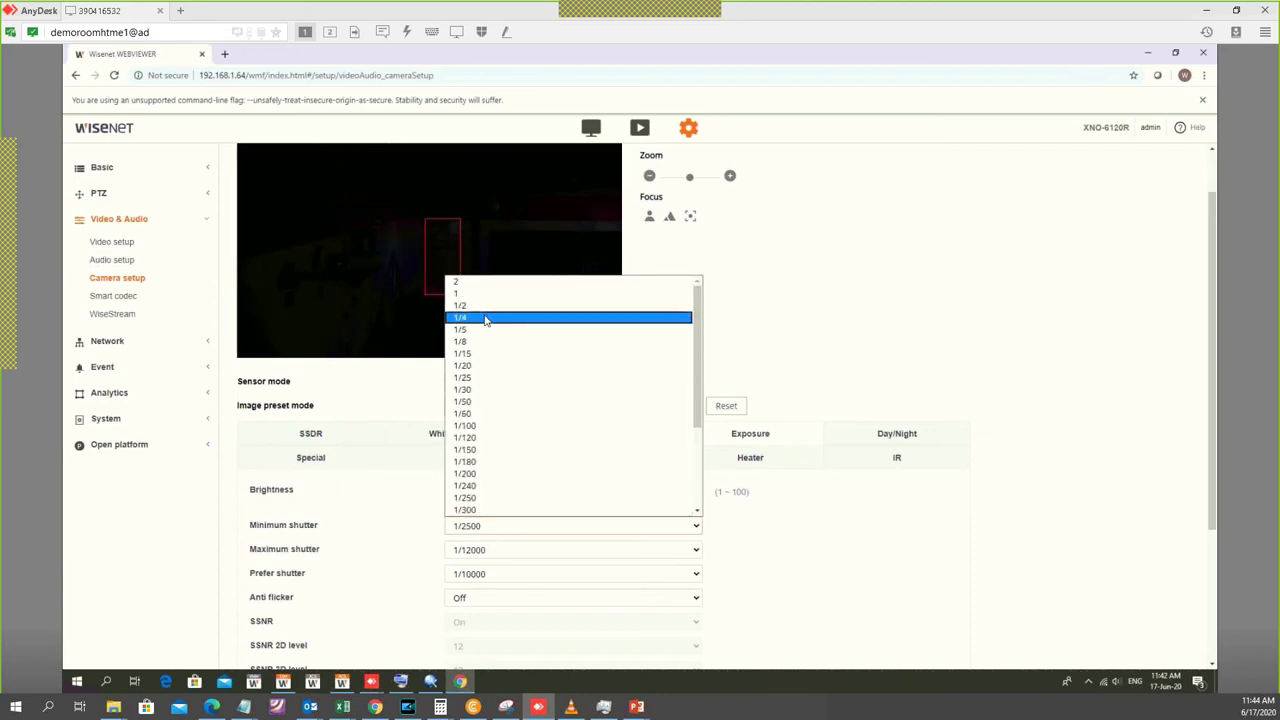
{"action": "left_click", "coordinate": [485, 318]}
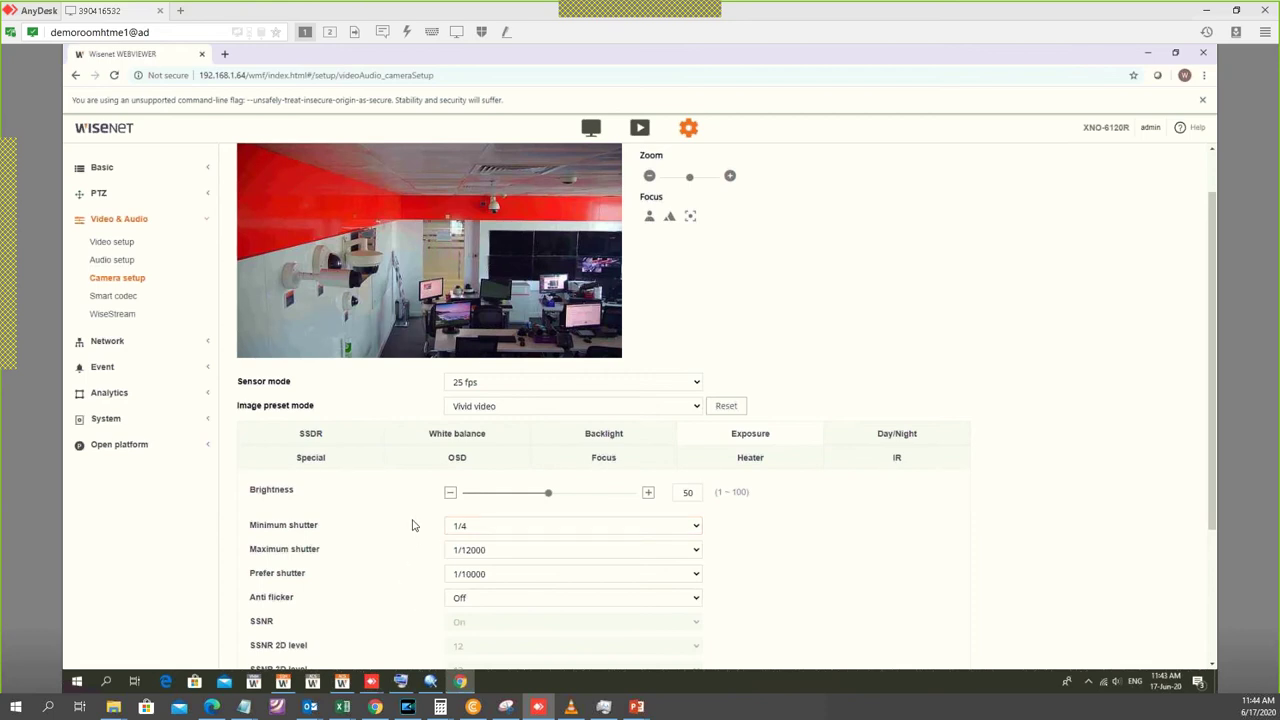
{"action": "scroll", "coordinate": [410, 520], "scroll_direction": "down", "scroll_amount": 1}
{"action": "scroll", "coordinate": [397, 463], "scroll_direction": "down", "scroll_amount": 1}
{"action": "scroll", "coordinate": [397, 463], "scroll_direction": "up", "scroll_amount": 2}
{"action": "left_click", "coordinate": [470, 526]}
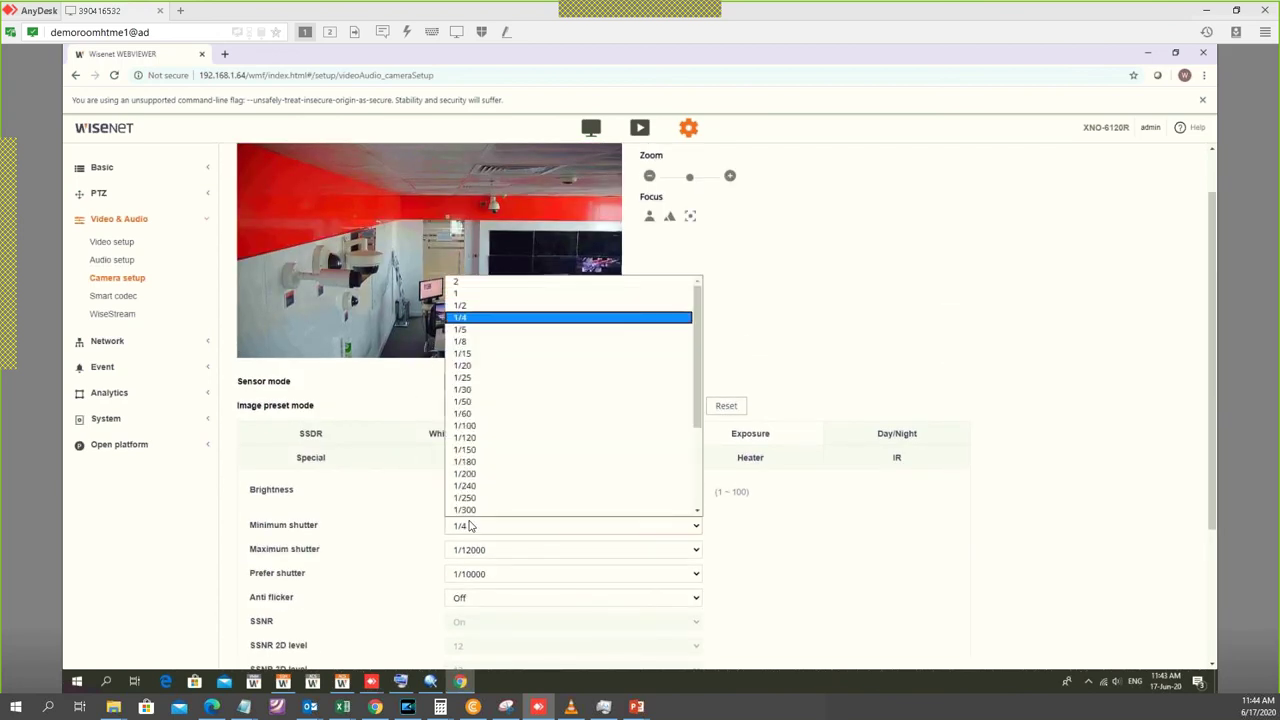
{"action": "left_click", "coordinate": [487, 474]}
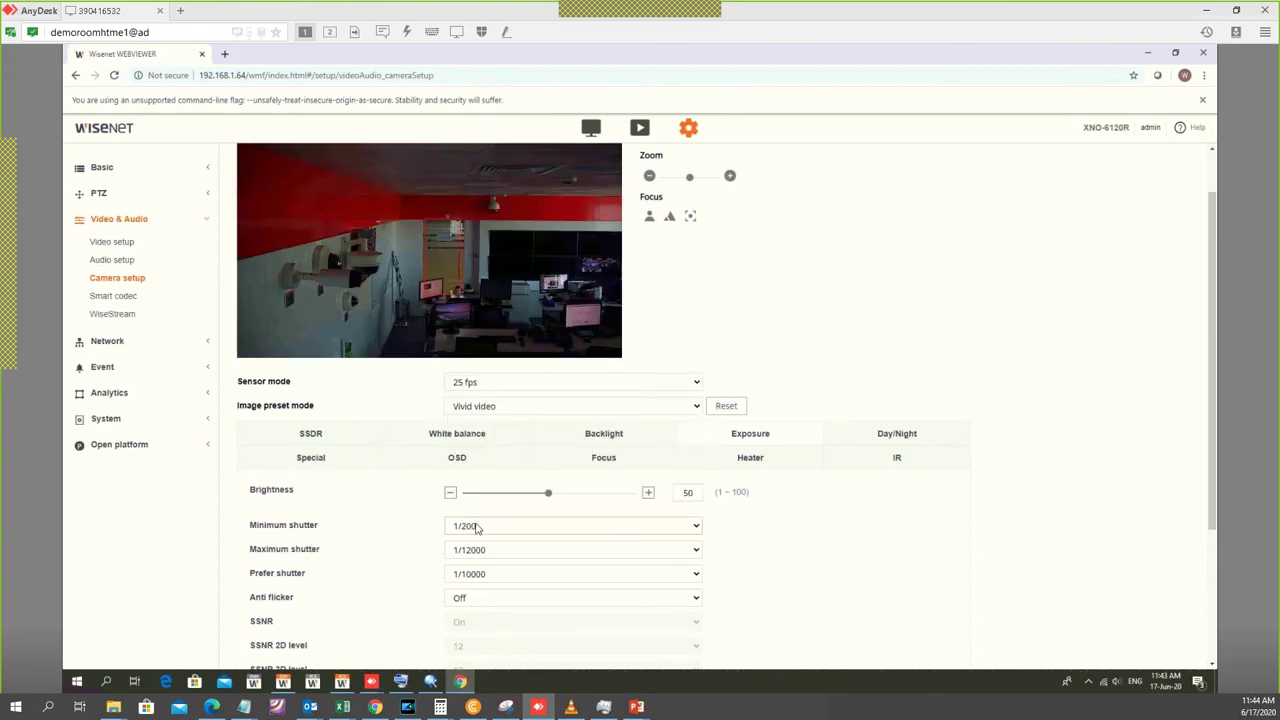
Step: Set the camera's minimum shutter to 1/500 in the exposure settings
{"action": "left_click", "coordinate": [477, 527]}
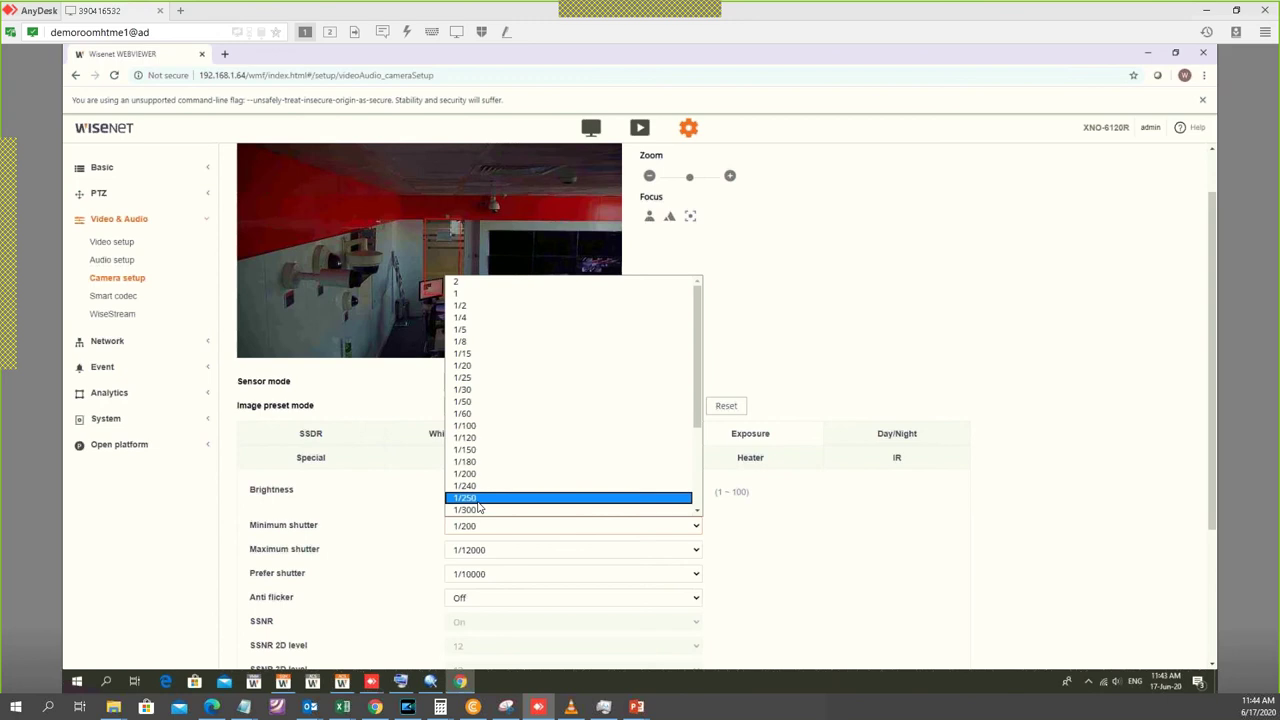
{"action": "scroll", "coordinate": [485, 470], "scroll_direction": "down", "scroll_amount": 3}
{"action": "left_click", "coordinate": [488, 427]}
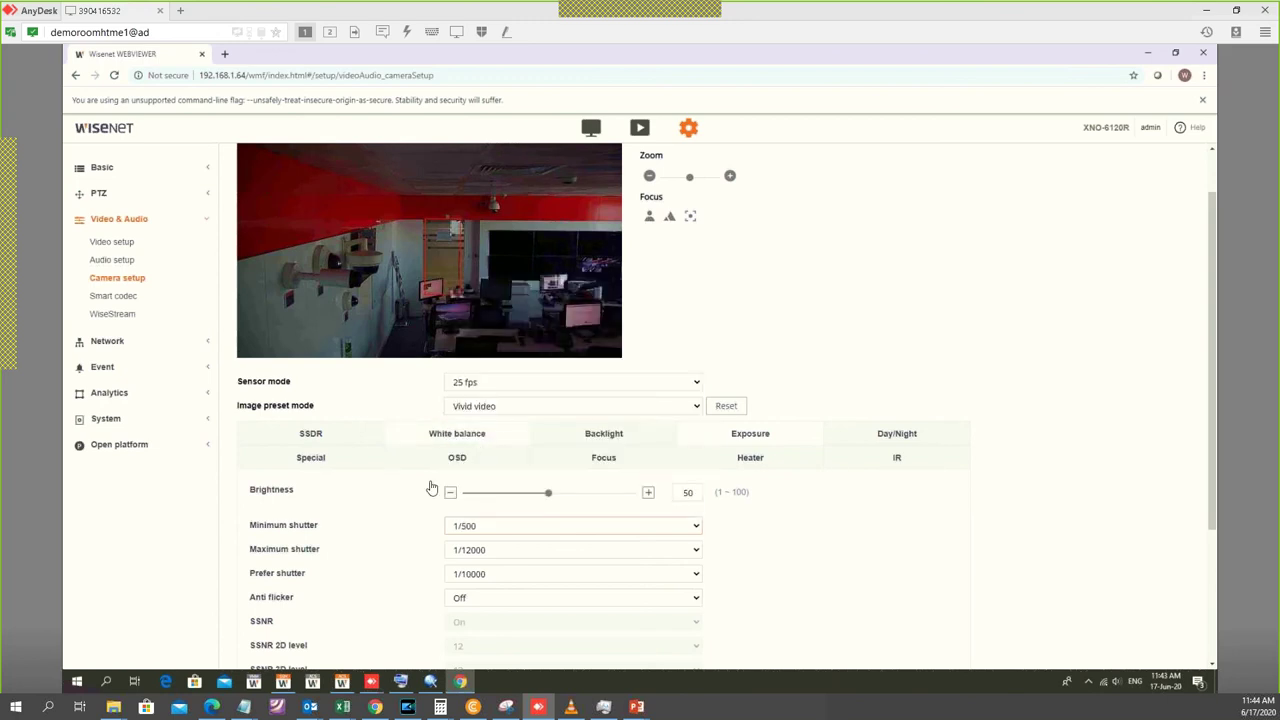